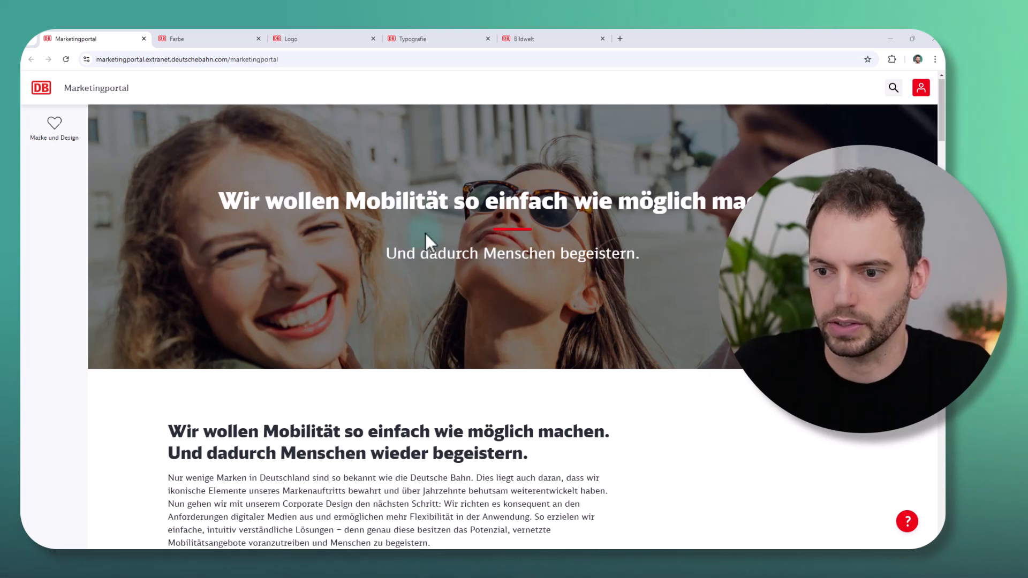
- Read the brand portal's introduction and its four brand principles: menschlich, verlässlich, ökologisch and innovativ
scroll(382, 249, "down", 5)
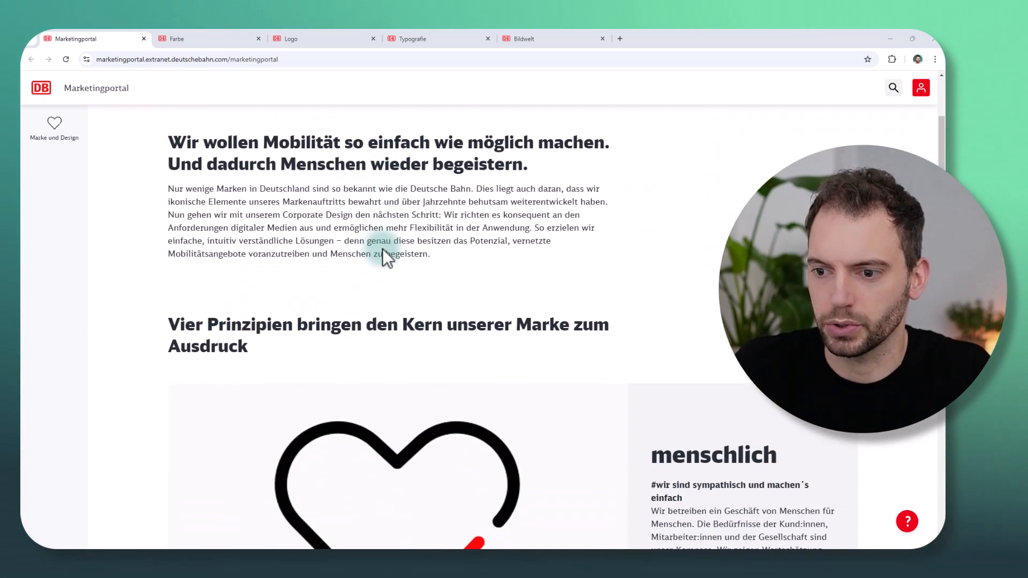
scroll(382, 248, "down", 3)
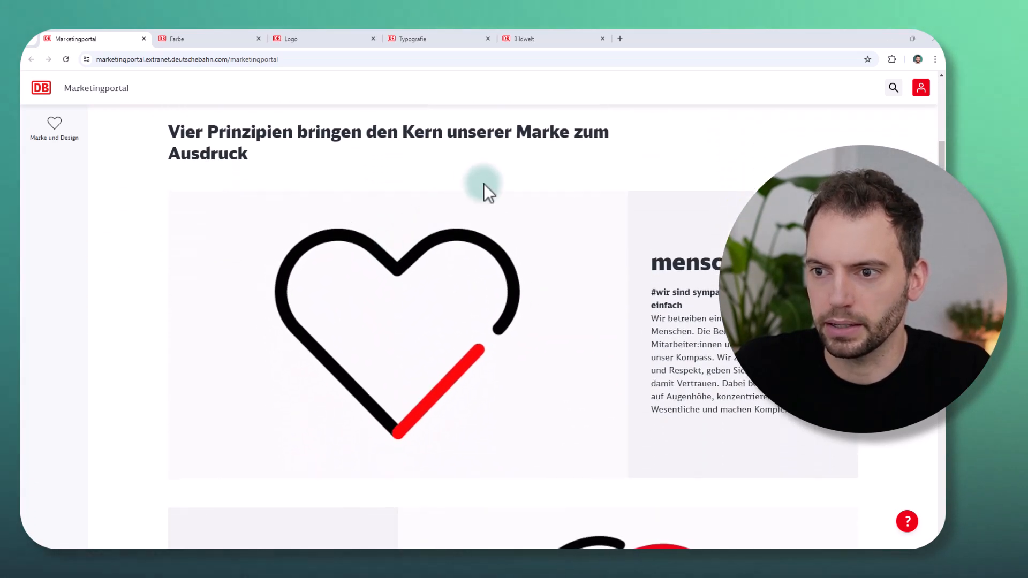
scroll(576, 176, "down", 2)
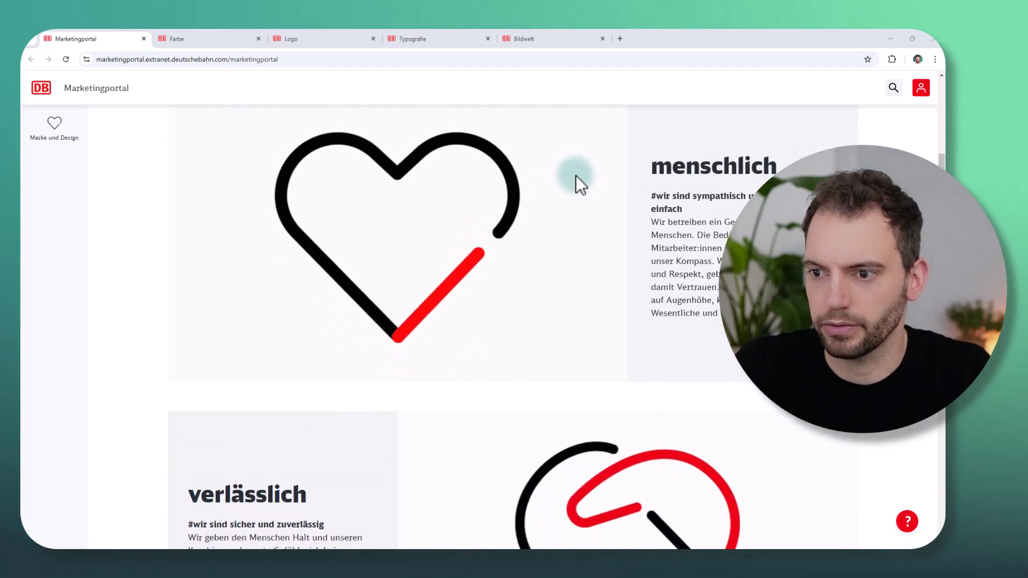
scroll(576, 176, "down", 1)
scroll(575, 176, "up", 1)
scroll(574, 182, "down", 3)
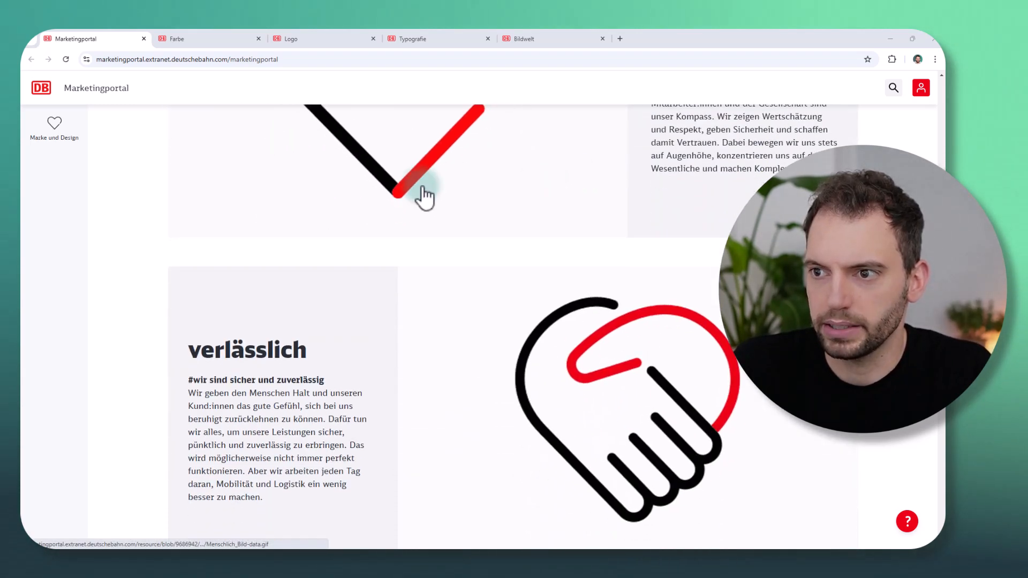
scroll(246, 236, "up", 7)
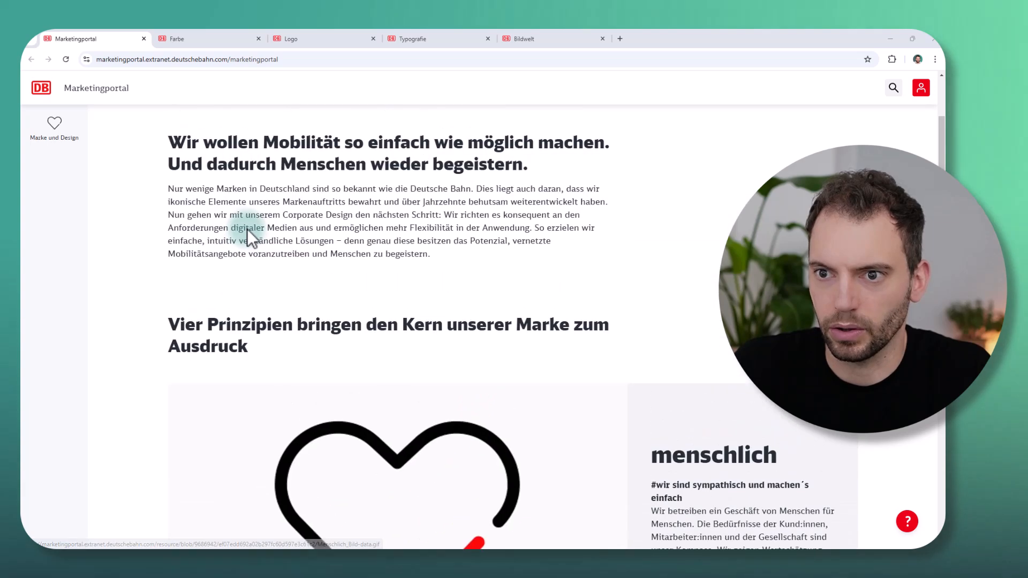
scroll(247, 229, "down", 3)
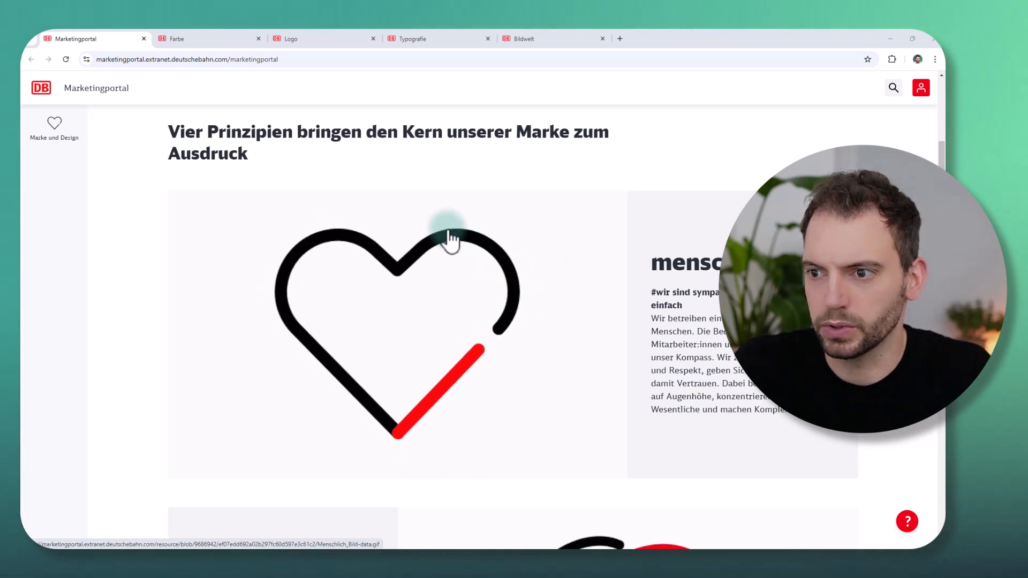
scroll(606, 278, "down", 1)
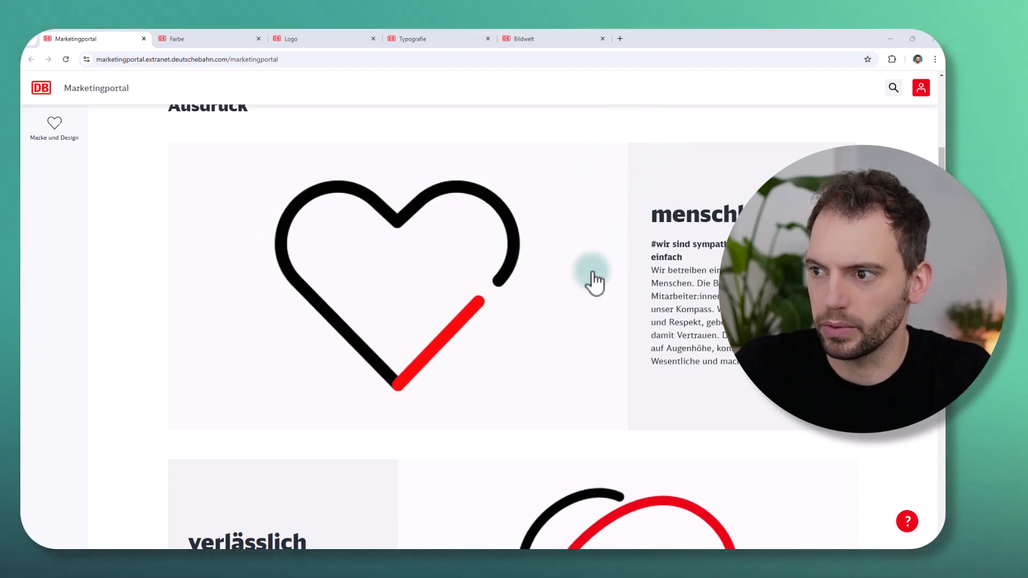
scroll(545, 273, "down", 15)
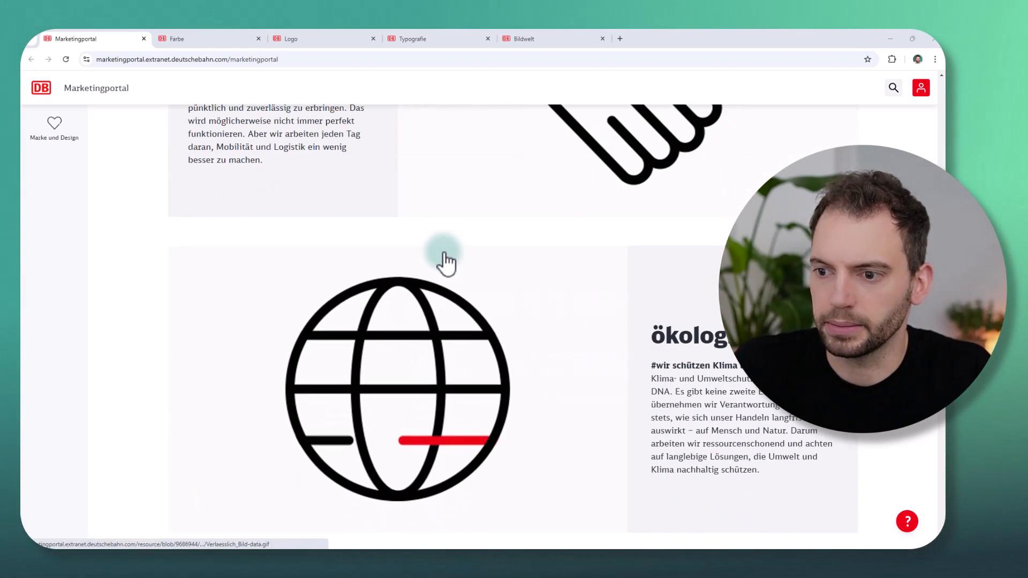
scroll(446, 262, "down", 5)
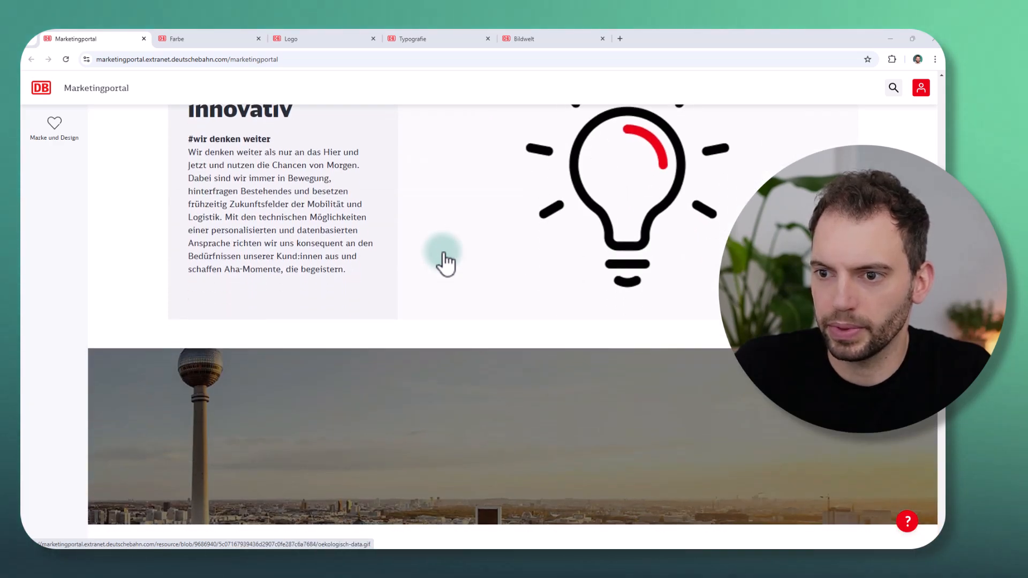
scroll(444, 253, "down", 2)
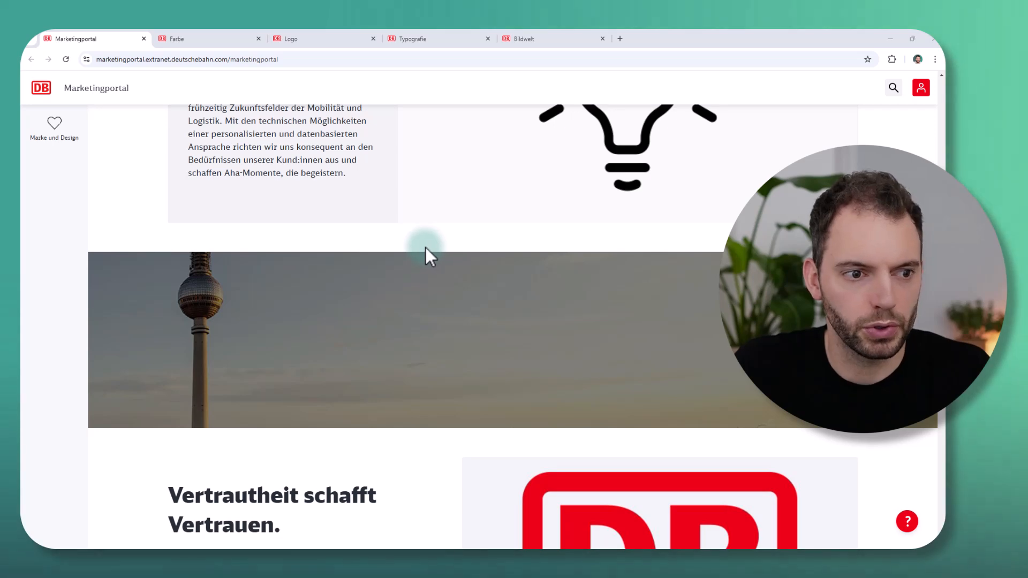
- Look through the home page sections on the logo, Puls, typeface, layout and further corporate design information
scroll(421, 239, "down", 10)
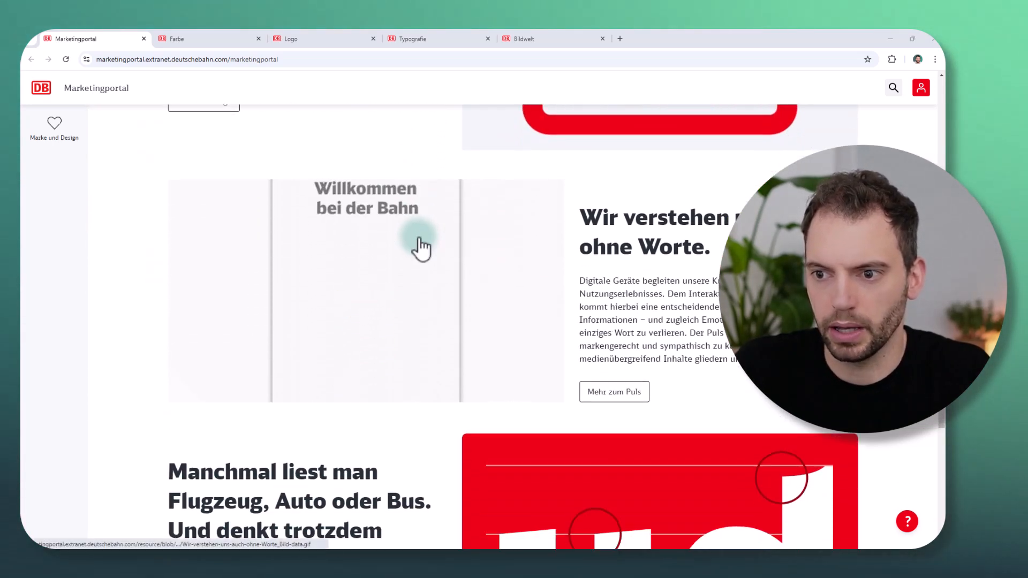
scroll(421, 248, "down", 2)
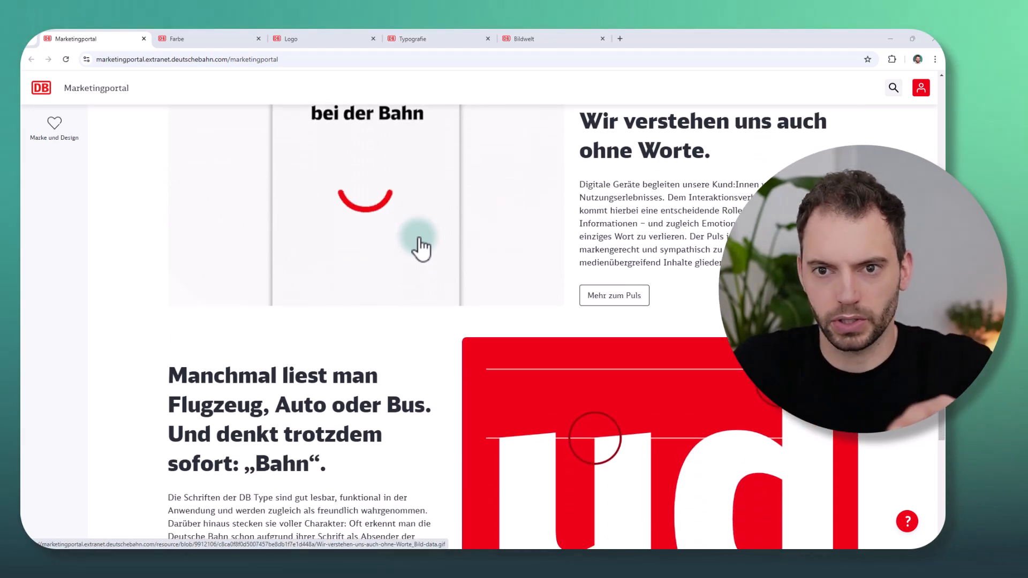
scroll(416, 236, "down", 8)
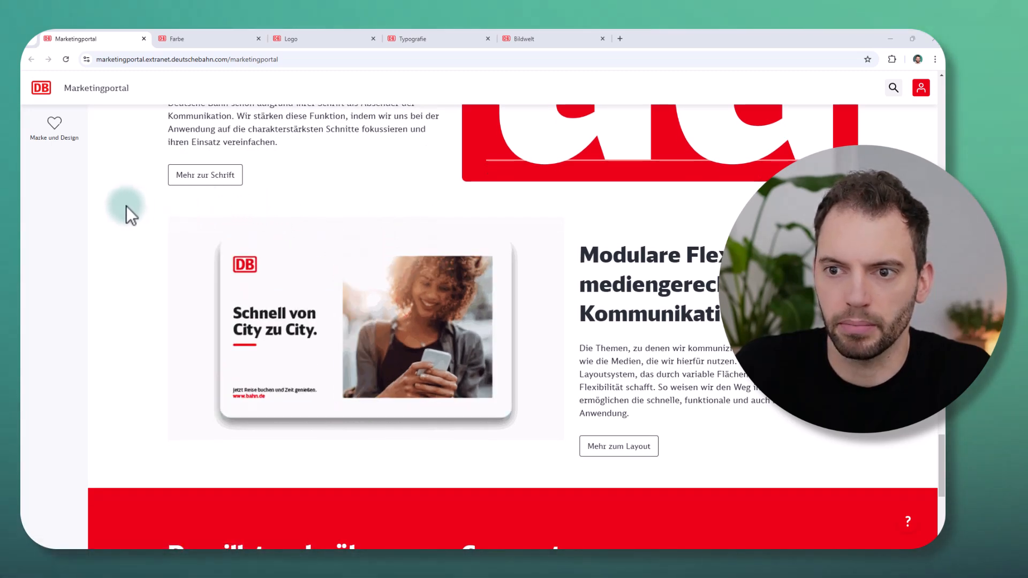
scroll(128, 204, "down", 4)
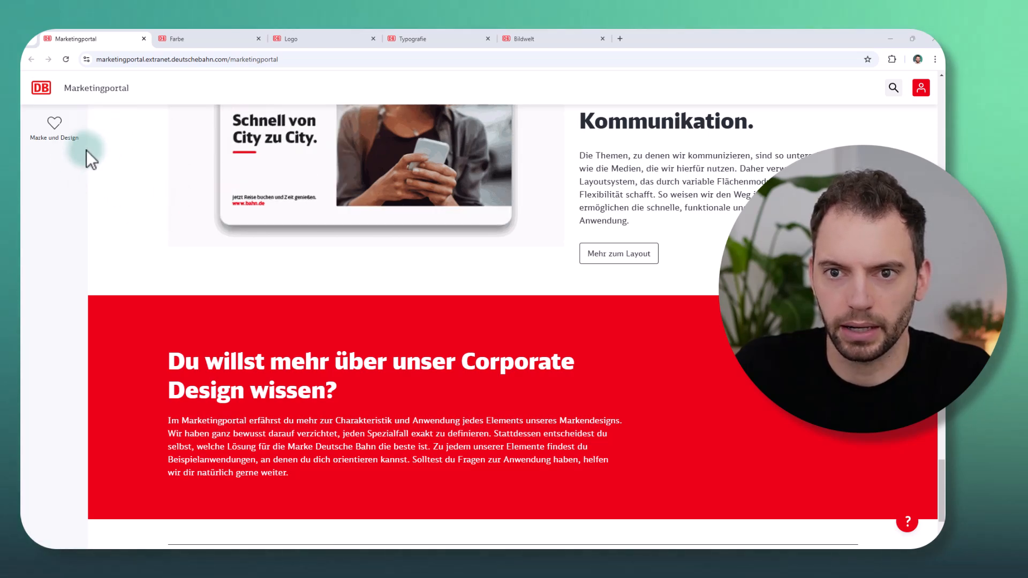
- Open the Farbe page under Marke und Design, accept the Mediathek cookies and watch the colour video with the sound muted
left_click(55, 125)
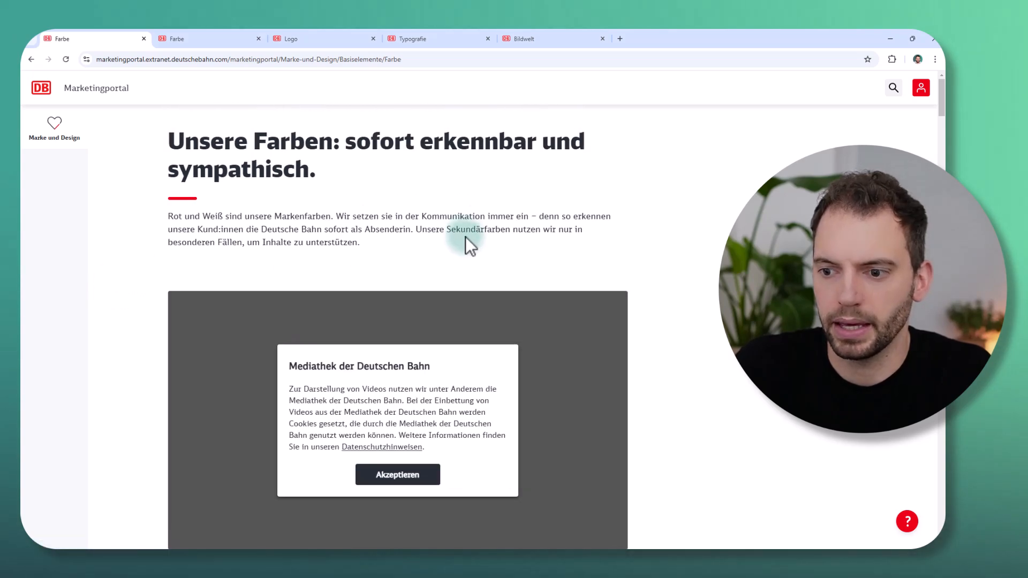
scroll(461, 230, "down", 3)
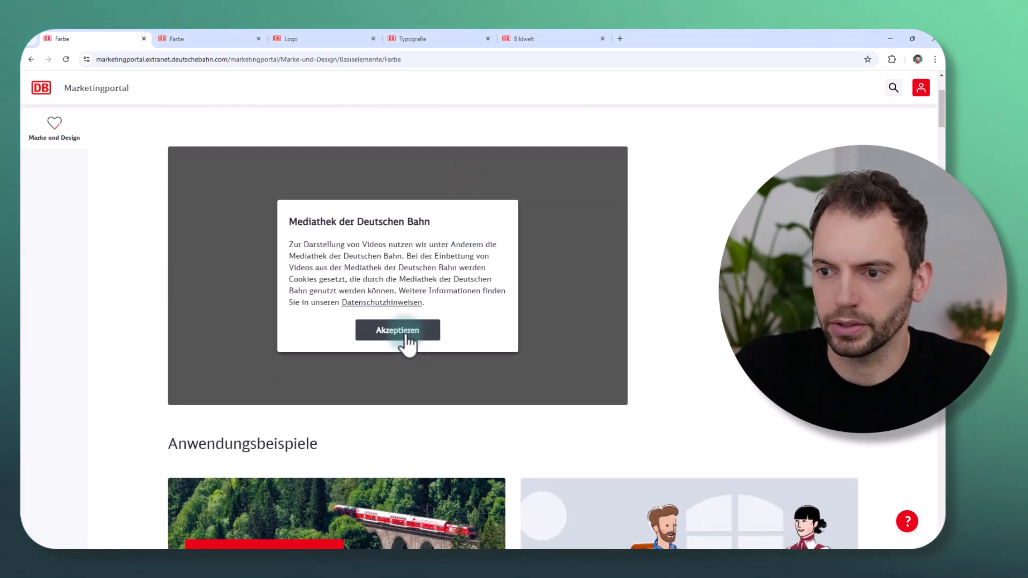
left_click(407, 342)
left_click(396, 274)
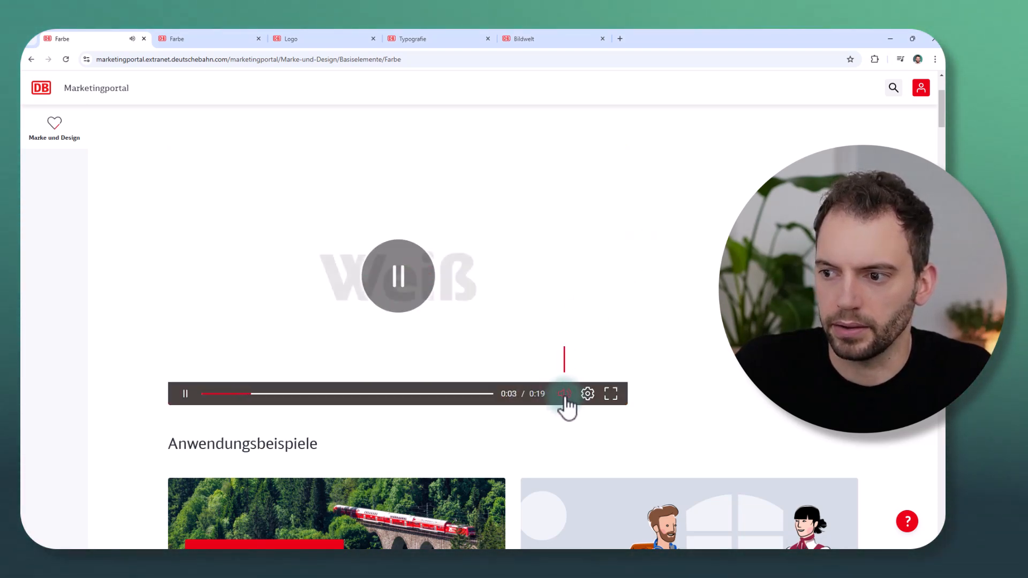
left_click(564, 395)
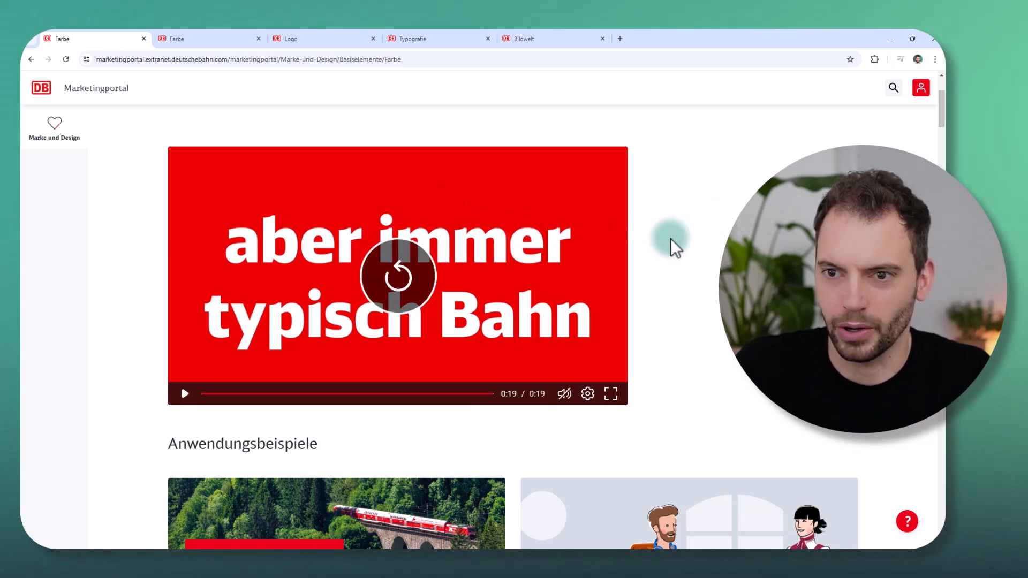
- Examine the Farbe page's application examples, the brand colours and their use, down to the full colour palette
scroll(672, 232, "down", 5)
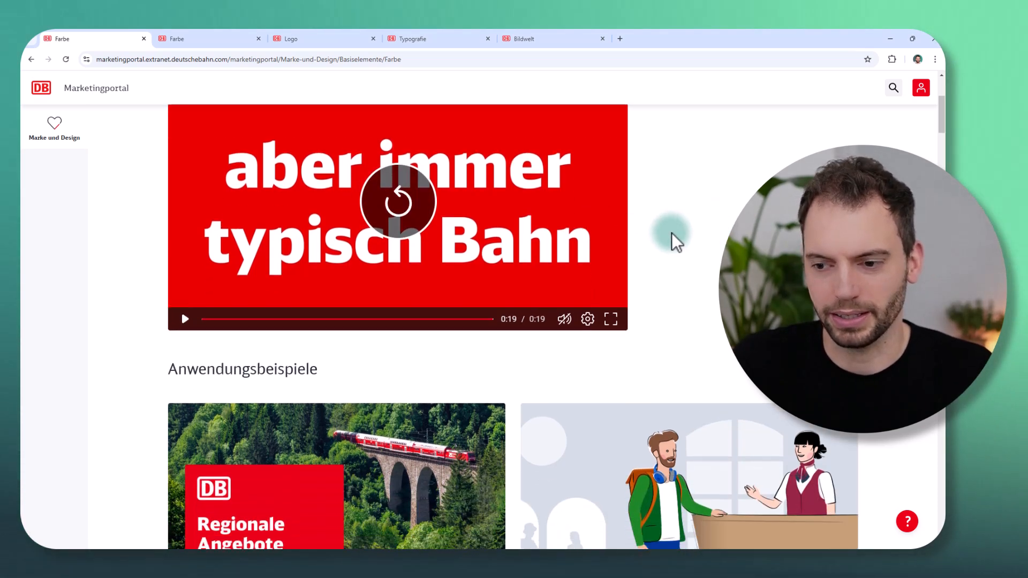
scroll(676, 169, "down", 7)
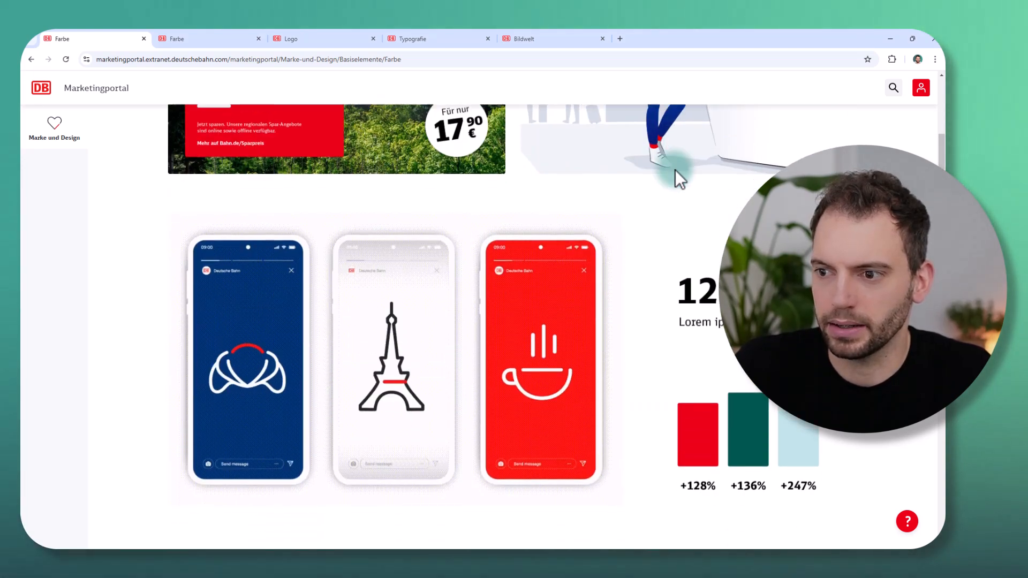
scroll(561, 252, "down", 15)
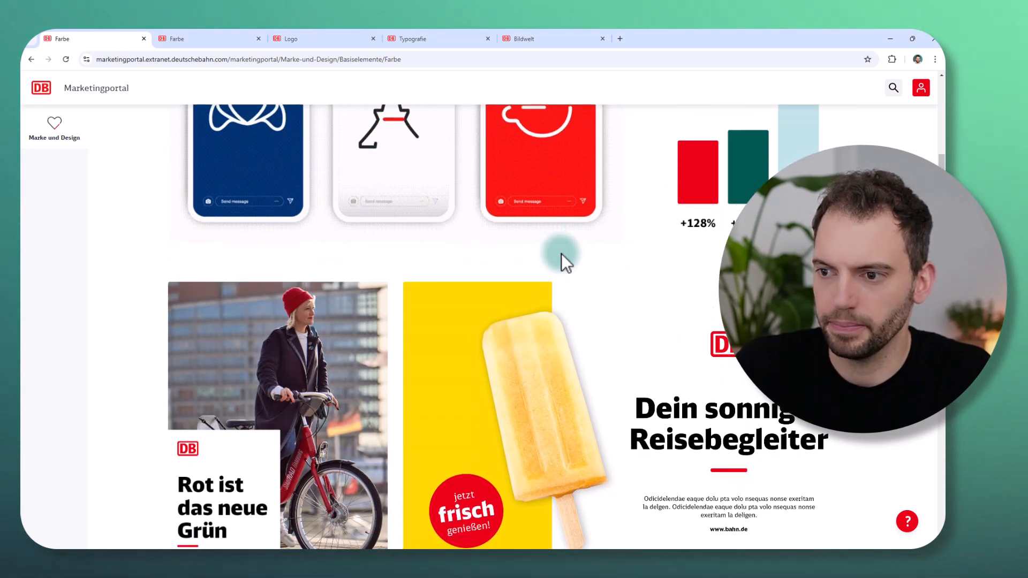
scroll(560, 250, "down", 15)
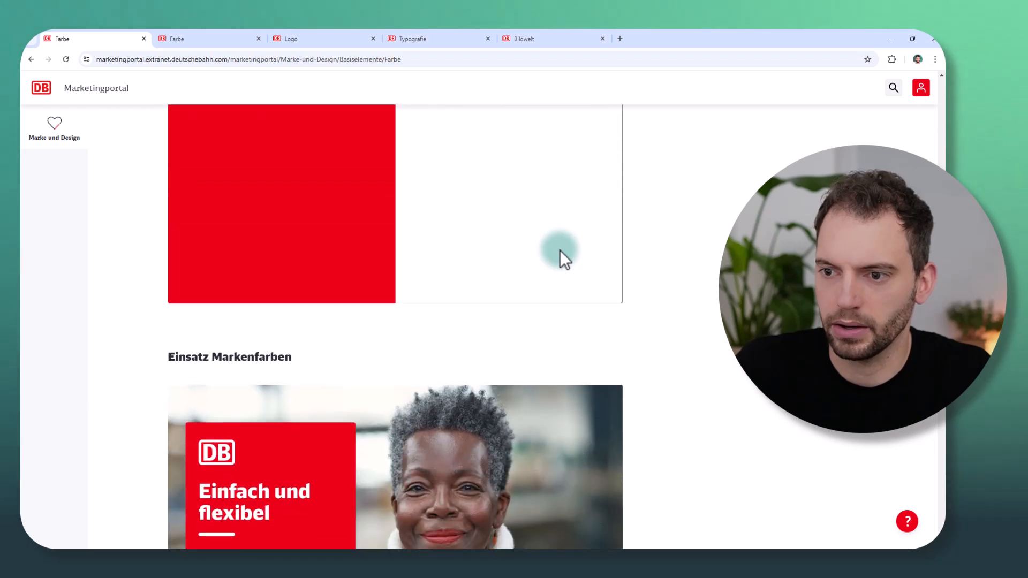
scroll(560, 250, "down", 8)
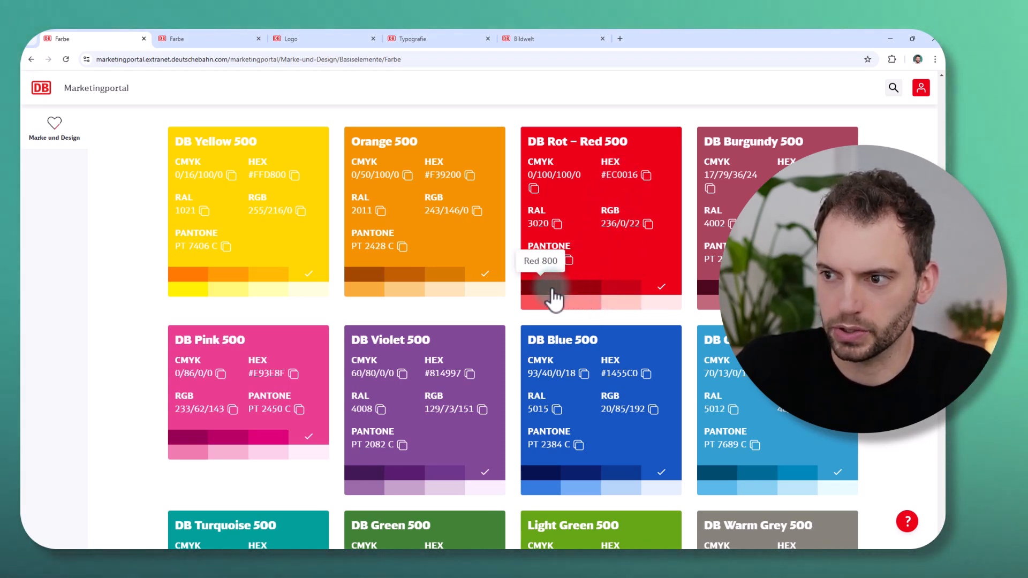
- Display the Red 600 shade on the DB Rot colour card, and return the card to Red 500
left_click(622, 289)
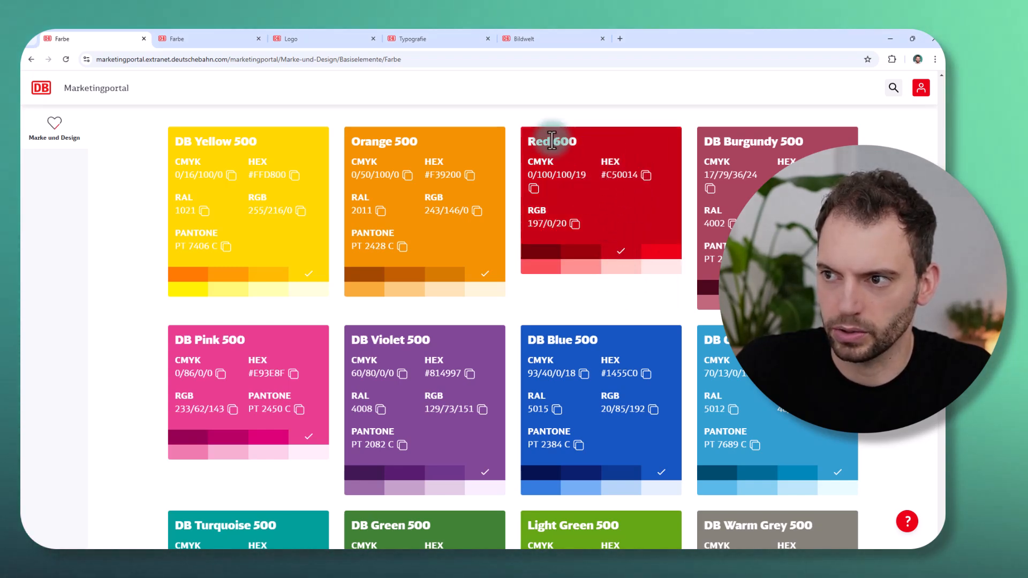
left_click(662, 251)
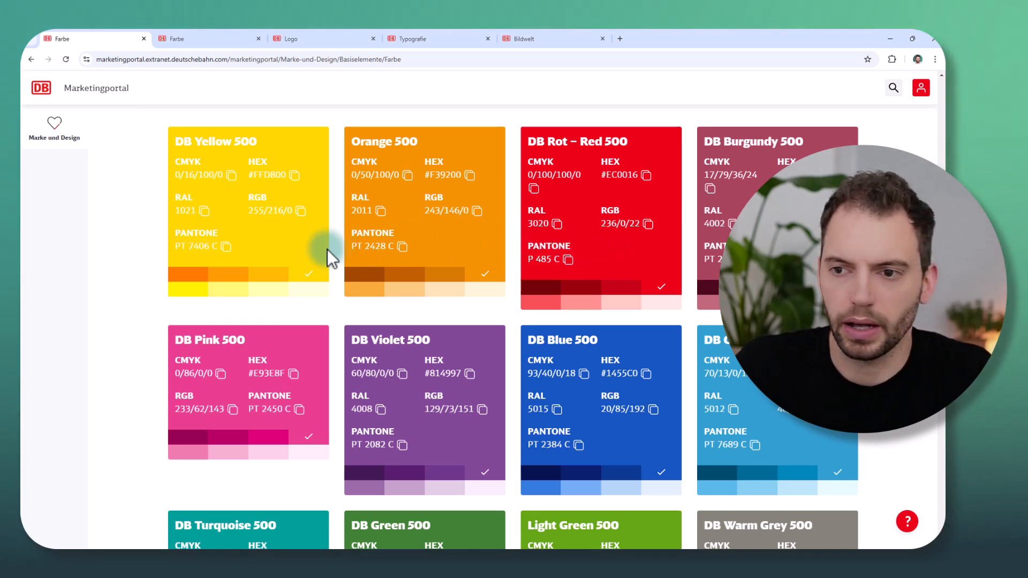
scroll(275, 256, "down", 1)
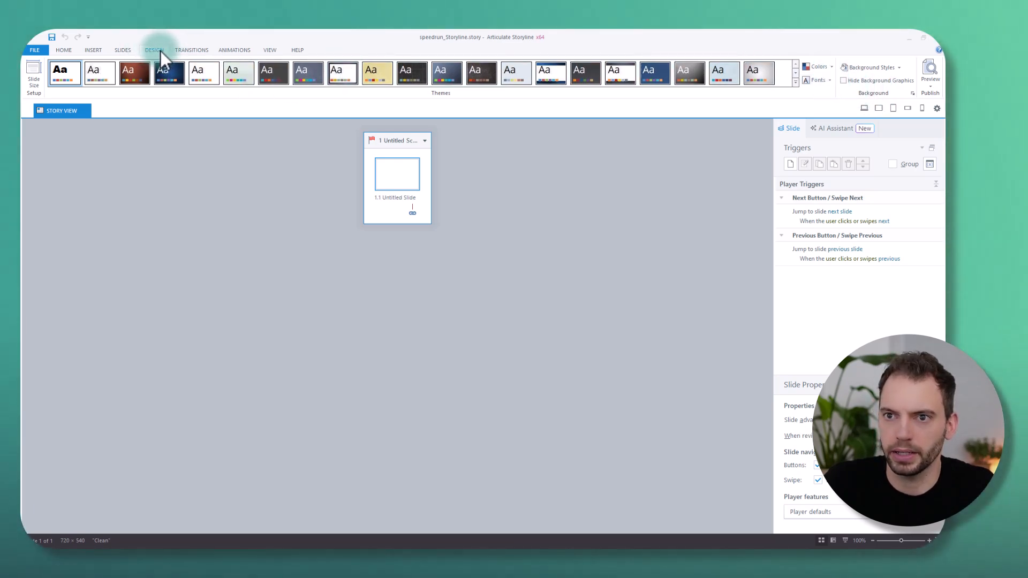
- Switch to Articulate Storyline and start a new set of theme colors named "Deutsche Bahn"
left_click(829, 67)
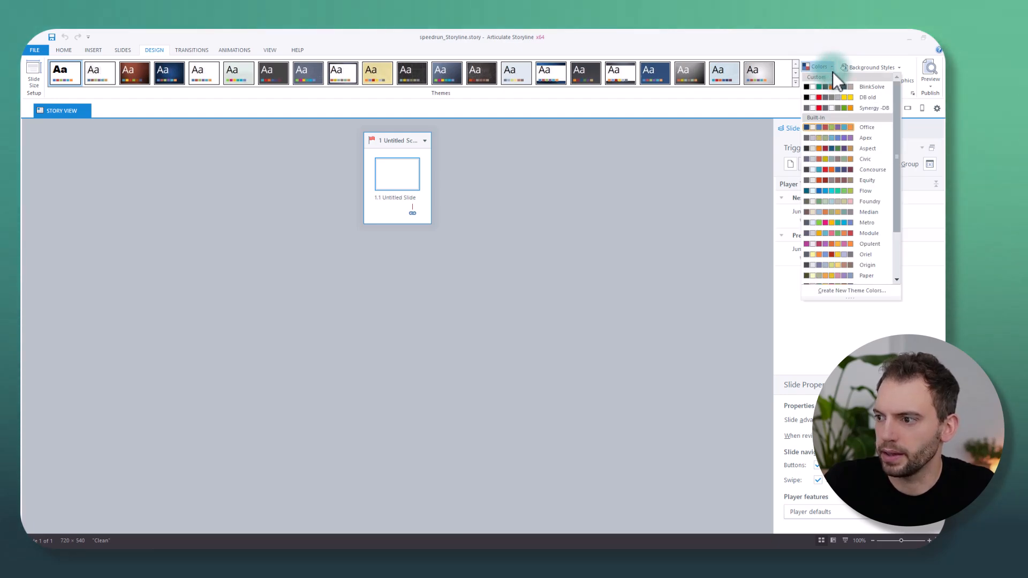
left_click(843, 291)
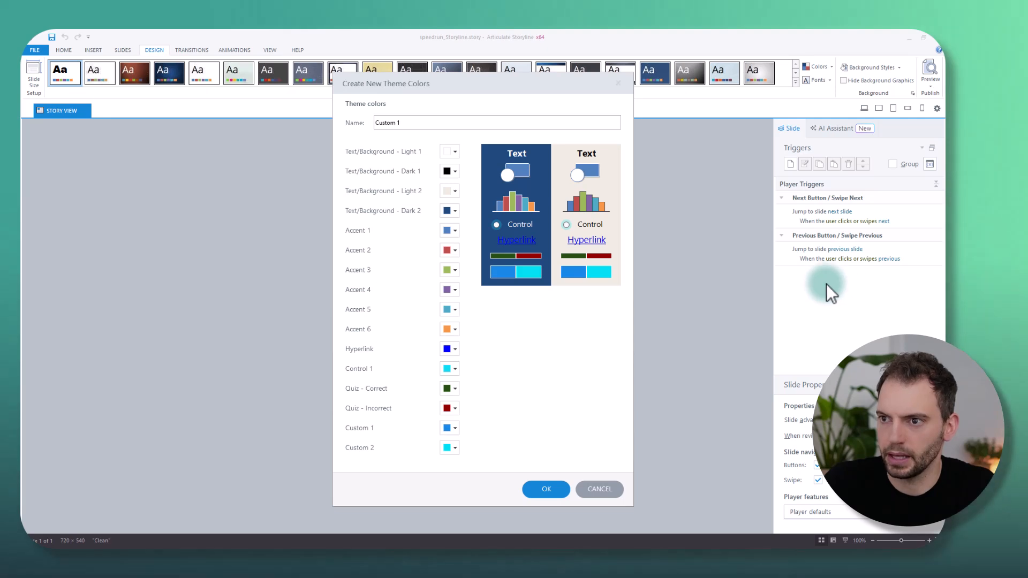
left_click_drag(441, 86, 463, 86)
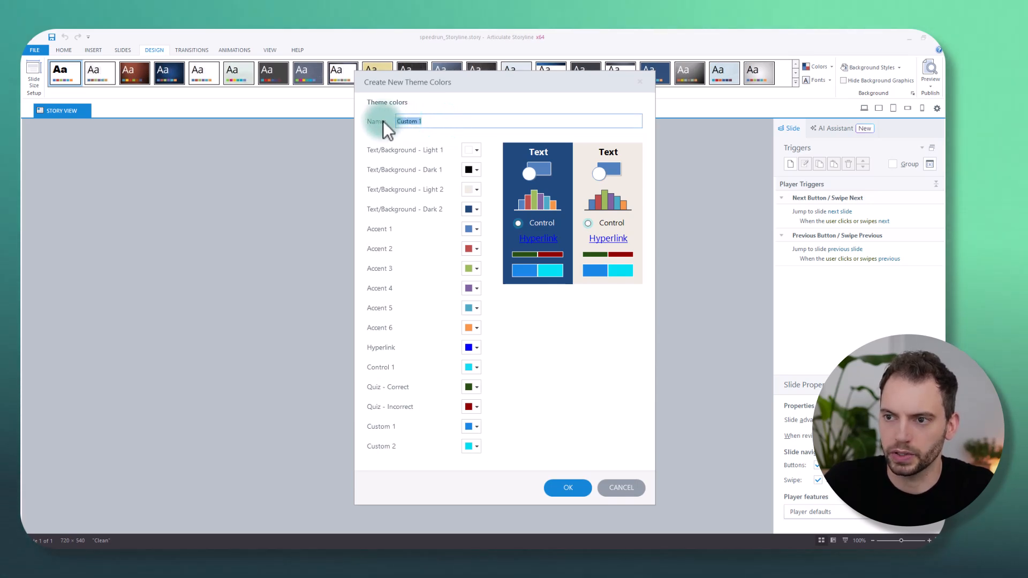
type("Deut")
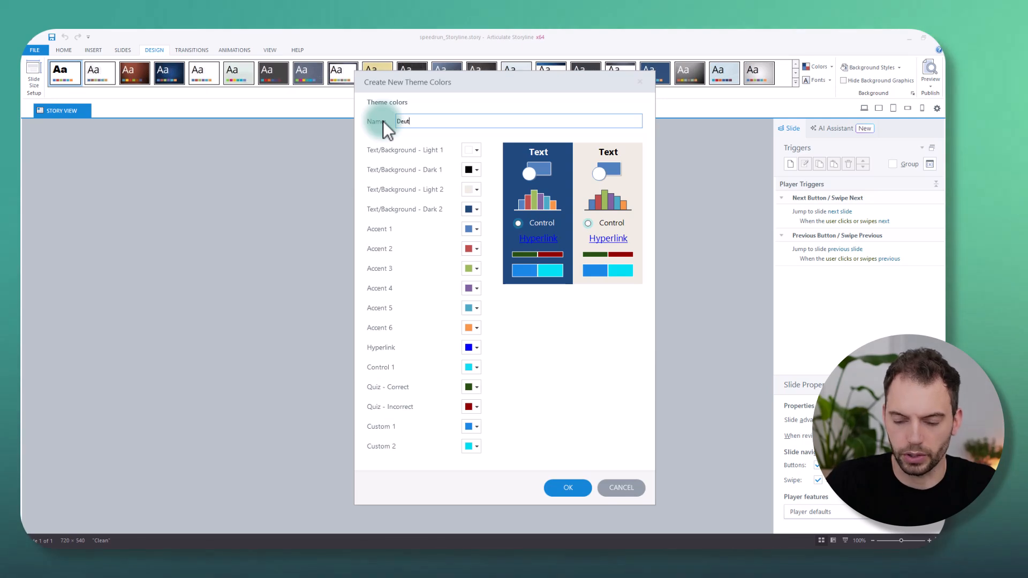
type("sche Bahn")
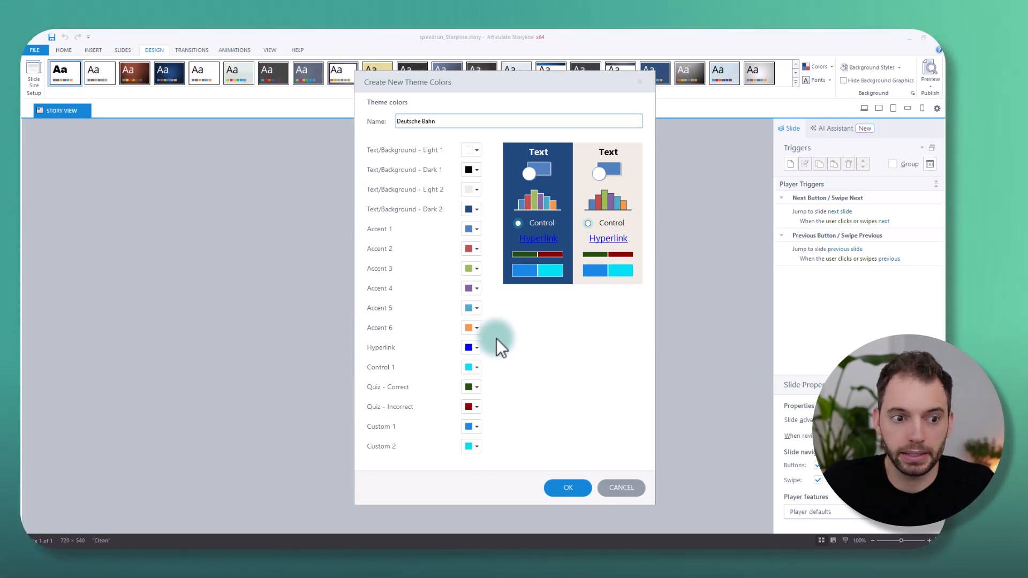
- Switch to the Color Theme Job Aid PDF, check what each Storyline theme color is used for, and return to Storyline
key("alt")
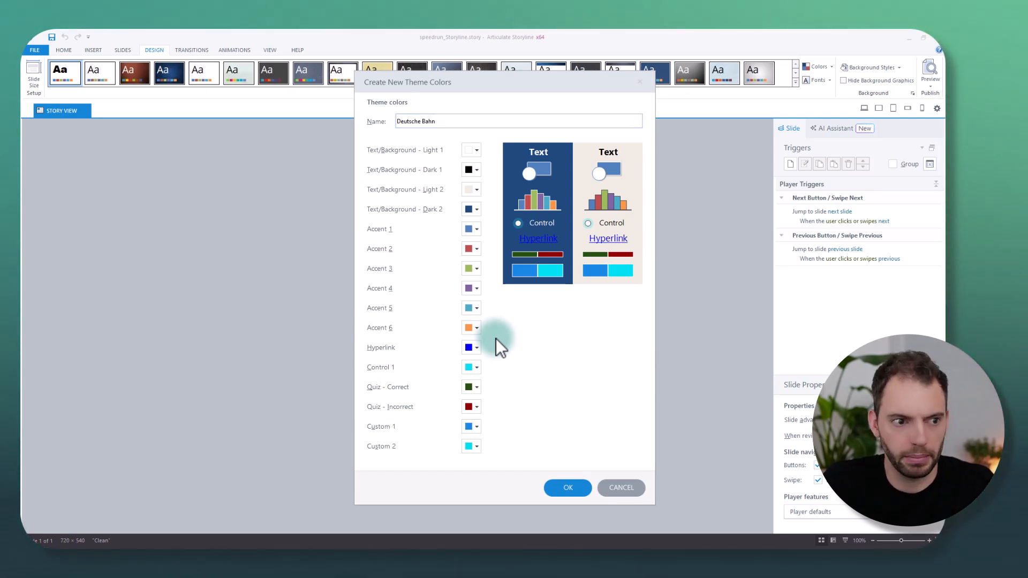
key("alt+Tab")
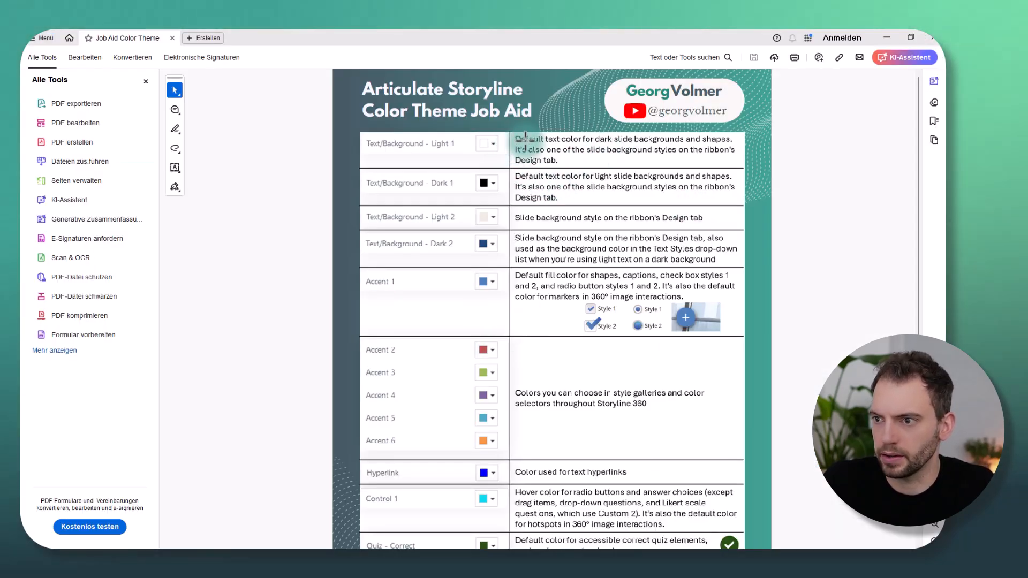
scroll(459, 161, "down", 3)
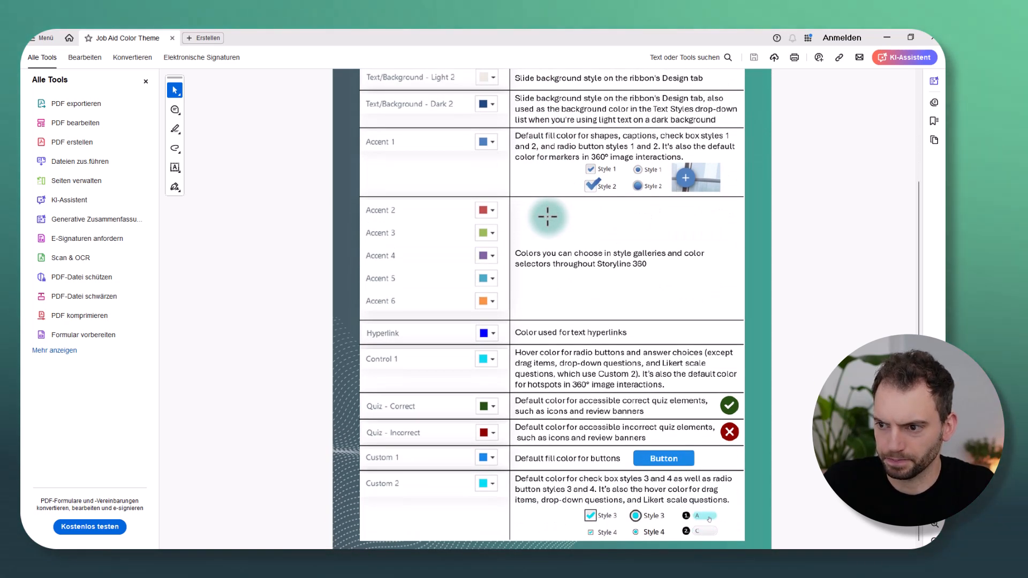
scroll(547, 217, "up", 3)
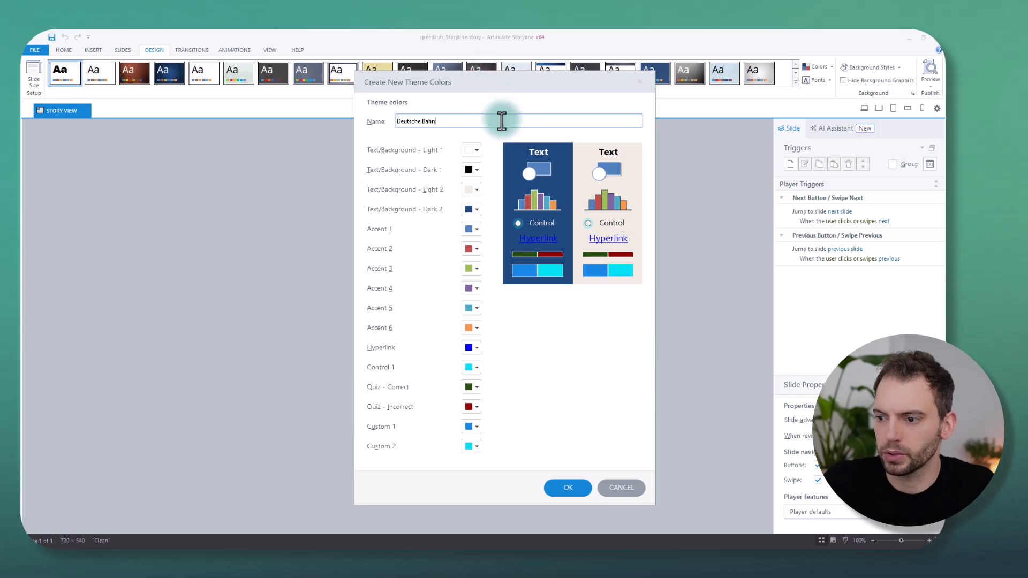
- Save the "Deutsche Bahn" theme colors and arrange the Storyline window beside a narrowed browser window showing the brand's Farbe page
left_click(567, 486)
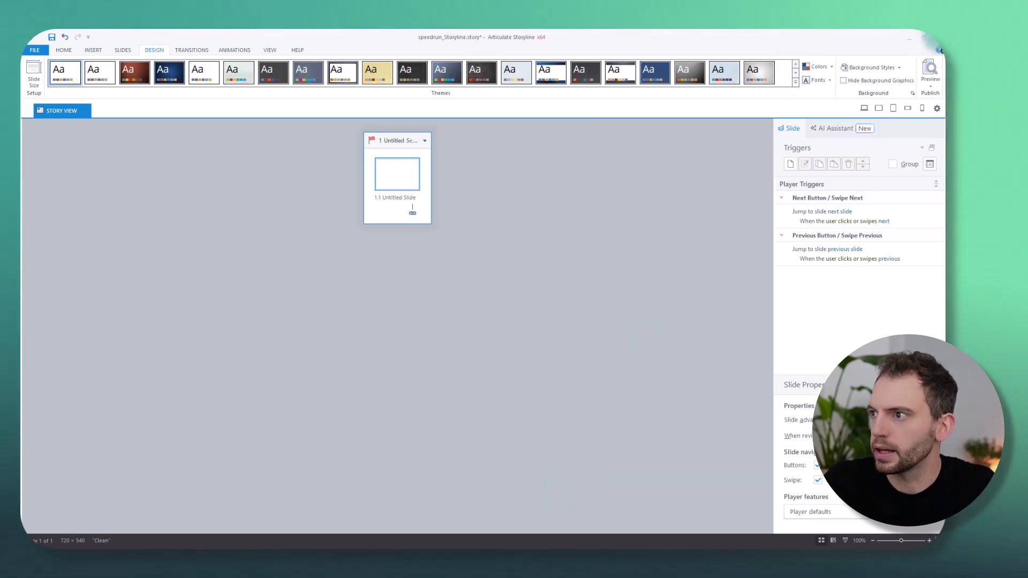
left_click(922, 40)
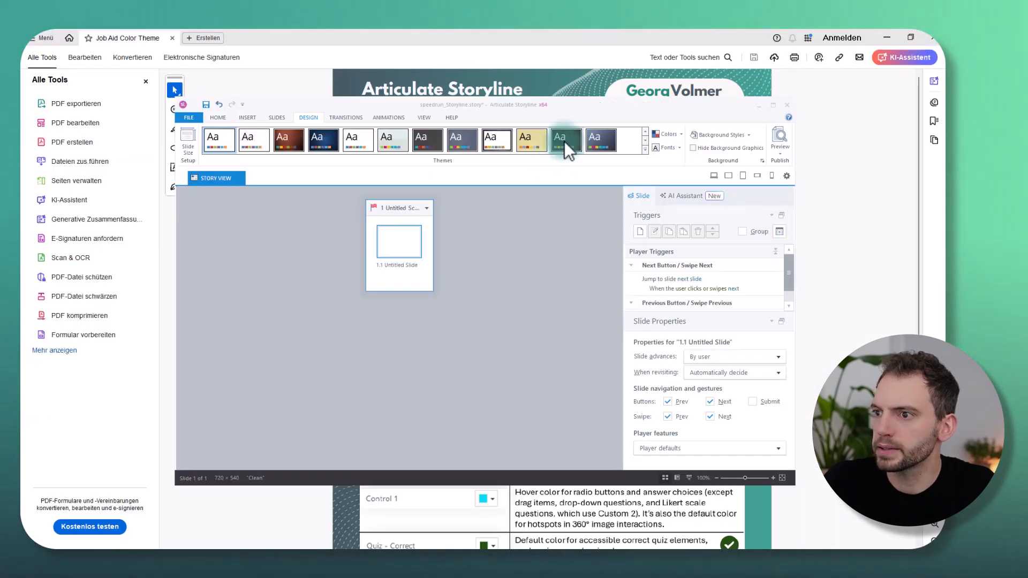
left_click_drag(581, 105, 735, 97)
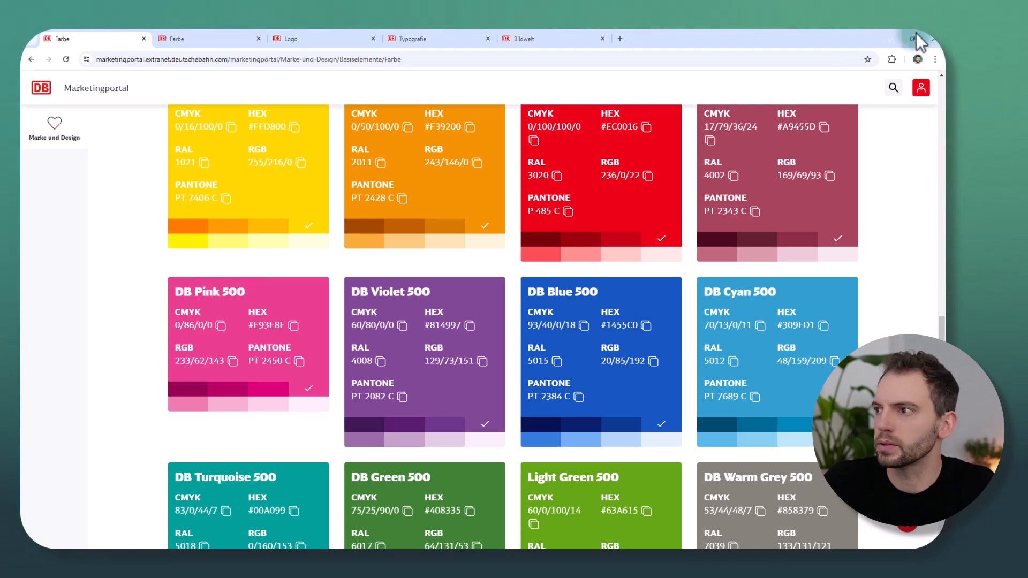
left_click(913, 37)
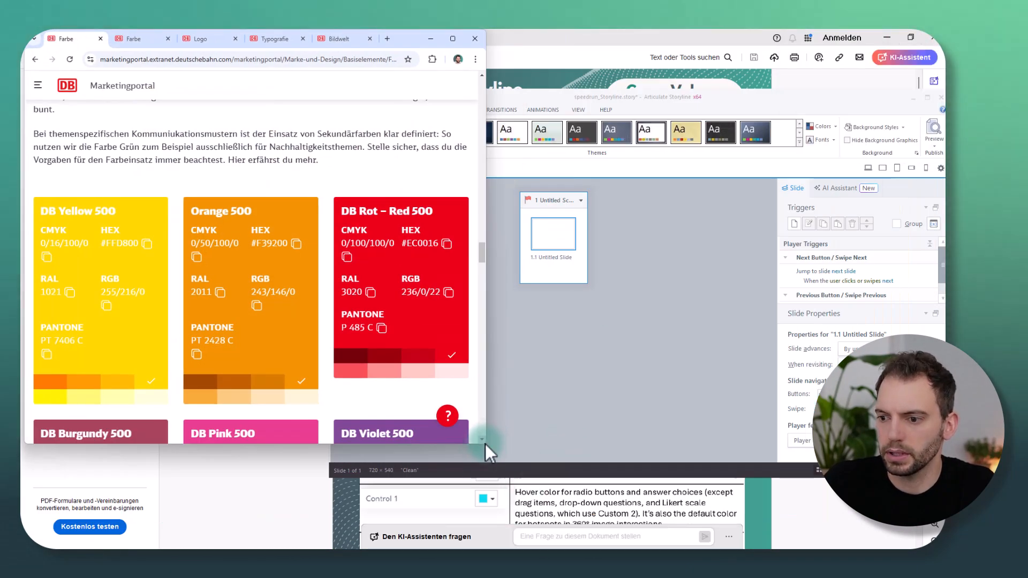
left_click_drag(485, 444, 320, 543)
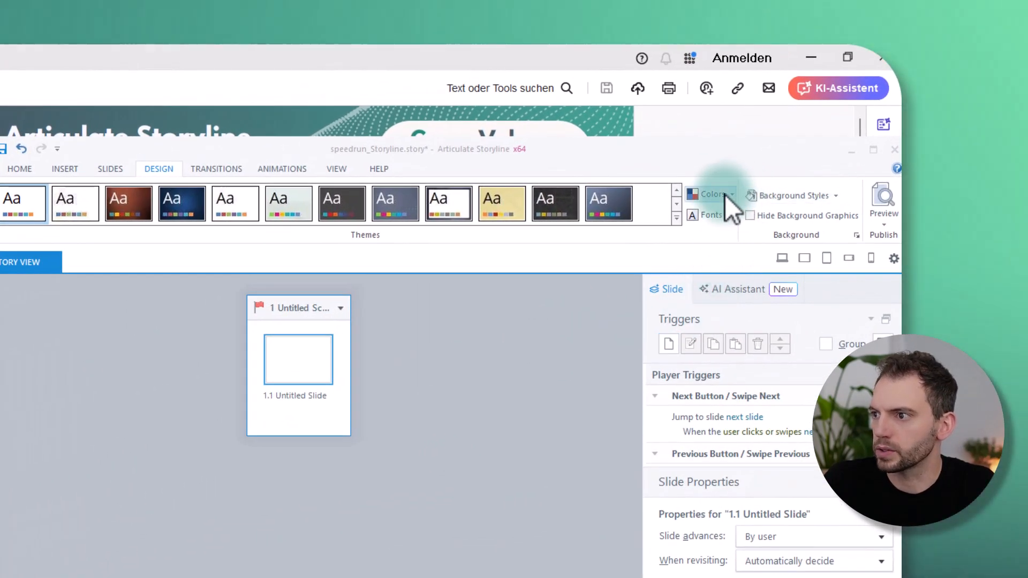
- Reopen the custom "Deutsche Bahn" theme colors for editing and place the dialog beside the brand colour cards
left_click(725, 194)
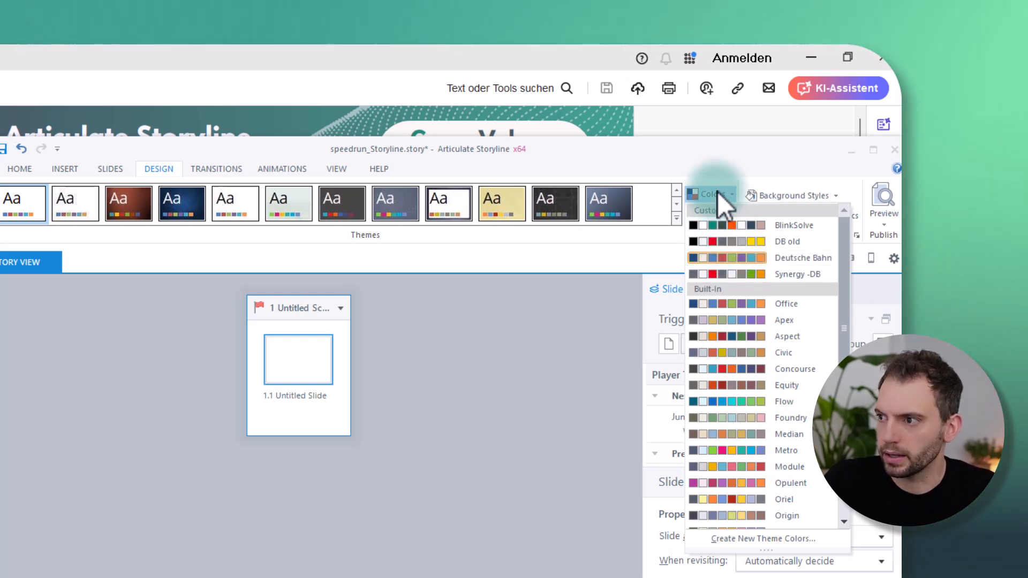
right_click(746, 261)
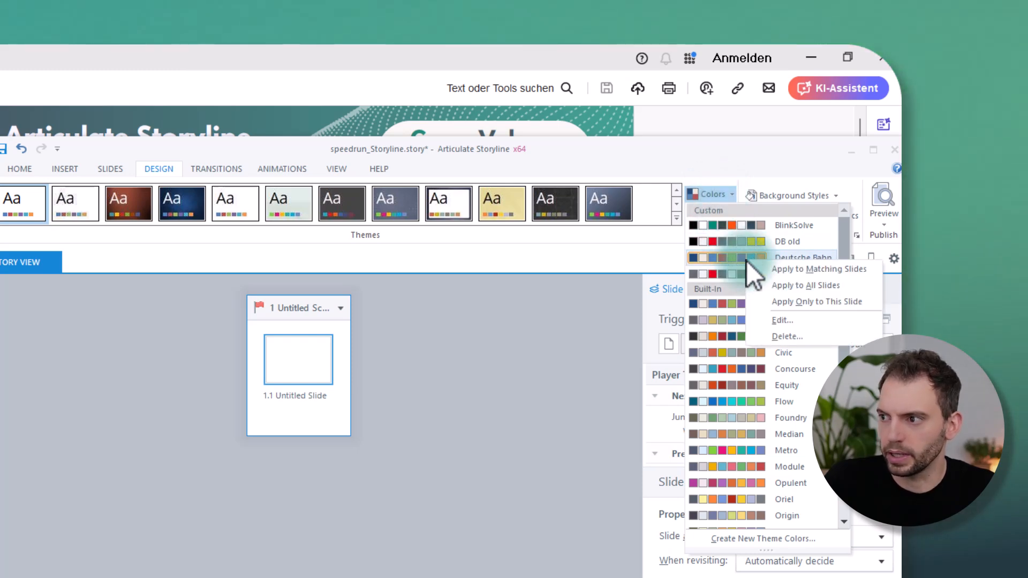
left_click(777, 322)
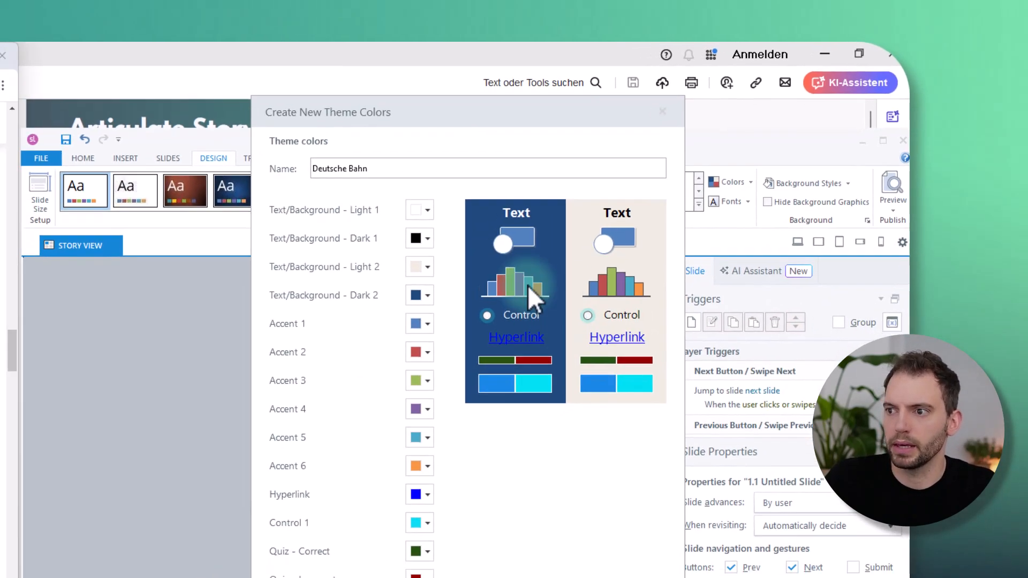
left_click_drag(420, 109, 322, 142)
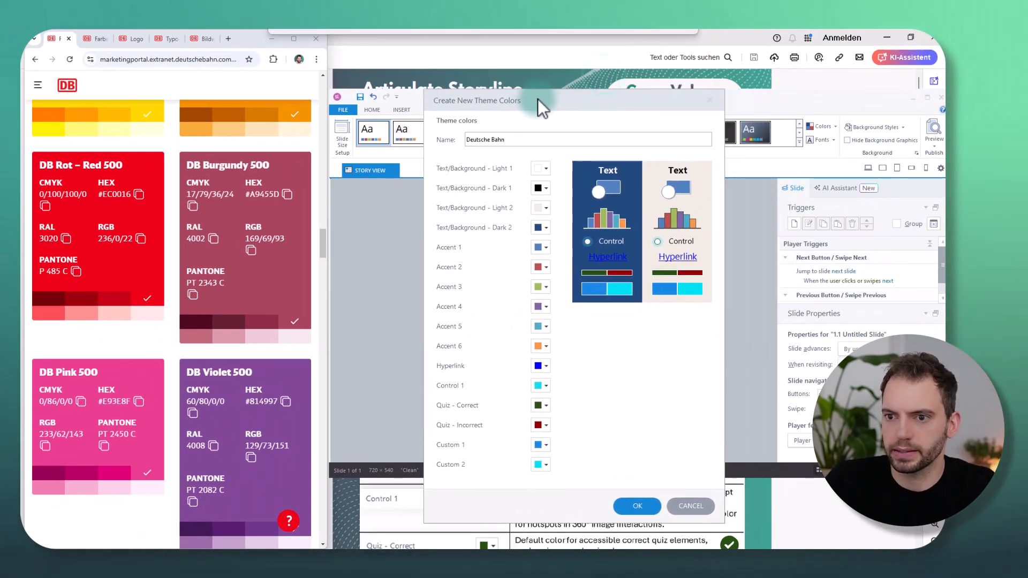
mouse_move(537, 99)
left_mouse_down()
mouse_move(523, 98)
mouse_move(525, 108)
left_mouse_up()
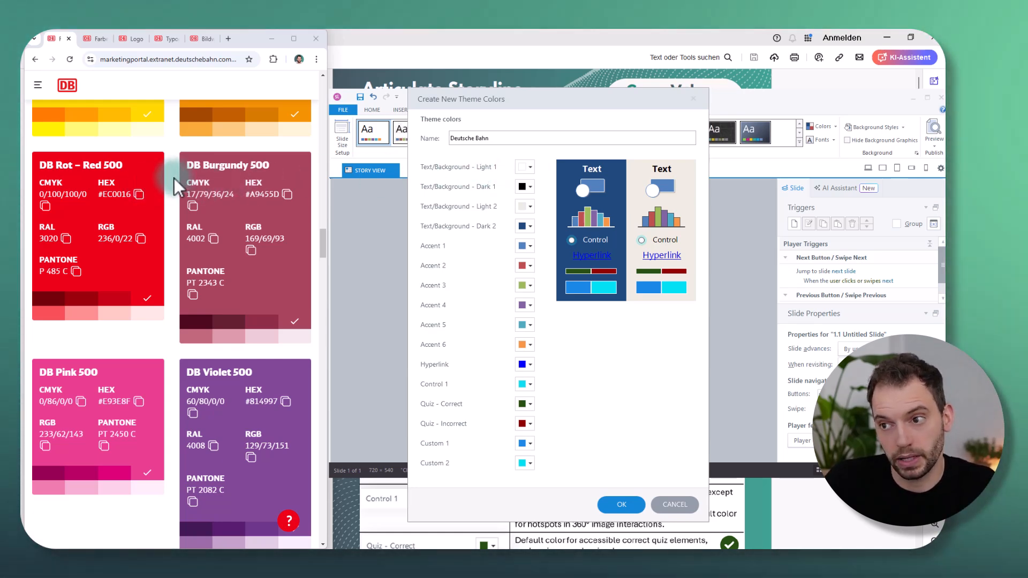
- Examine the Farbspezifikationen text, the palette overview and the colour cards on the Farbe page
scroll(174, 178, "up", 2)
scroll(174, 178, "up", 3)
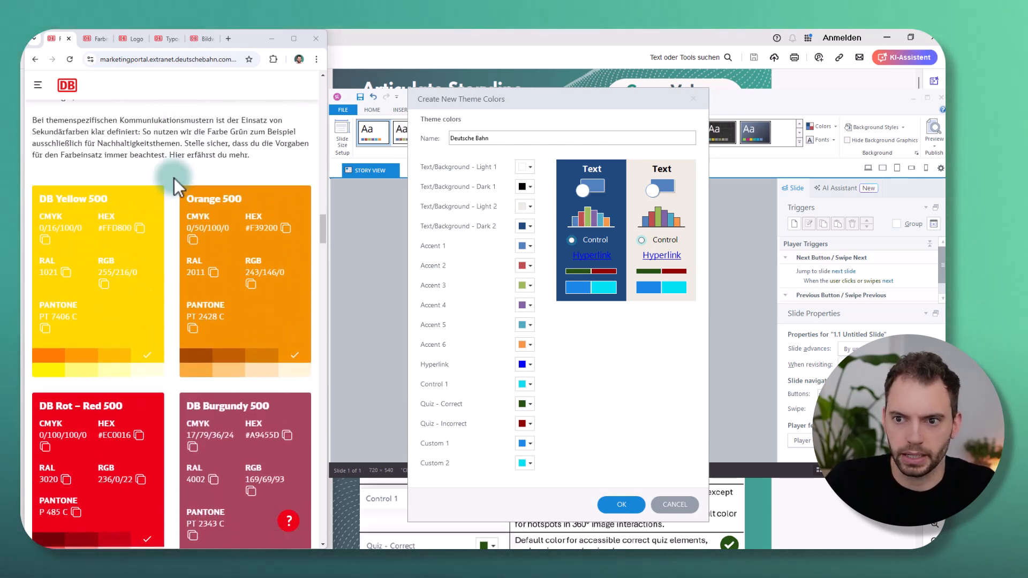
scroll(174, 177, "up", 5)
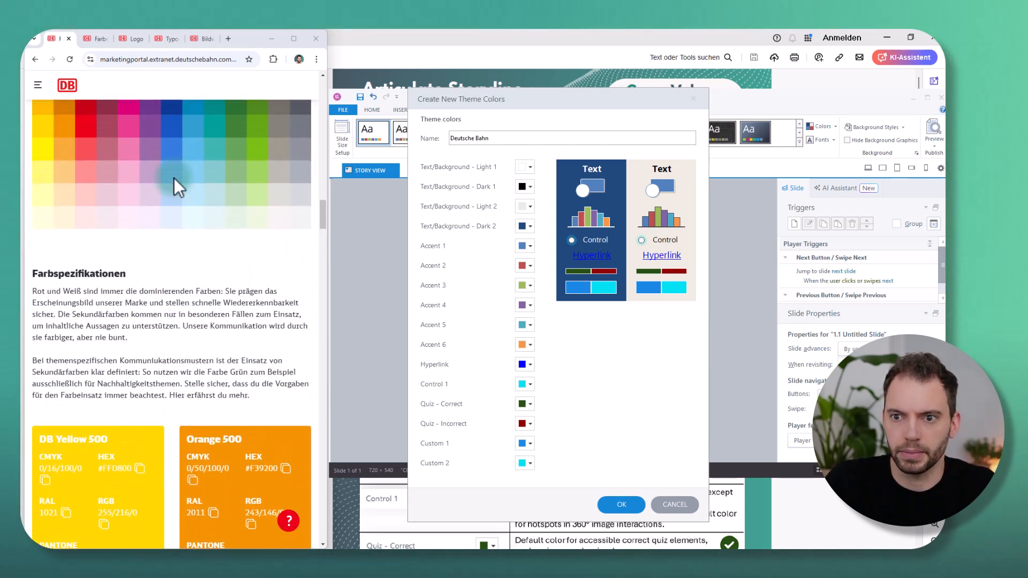
scroll(175, 178, "down", 5)
scroll(174, 177, "down", 5)
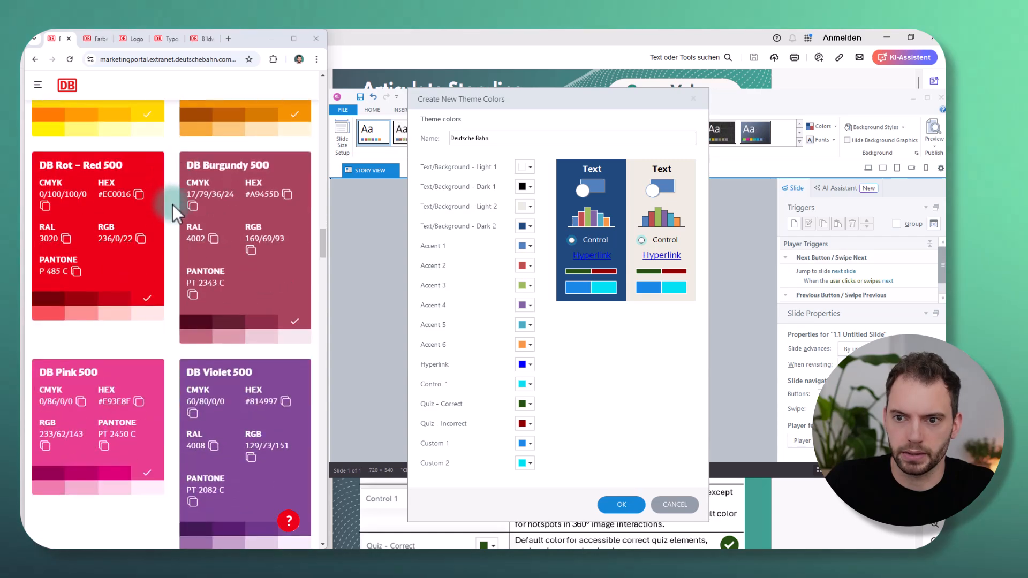
scroll(172, 205, "up", 5)
scroll(173, 210, "up", 5)
scroll(174, 211, "down", 3)
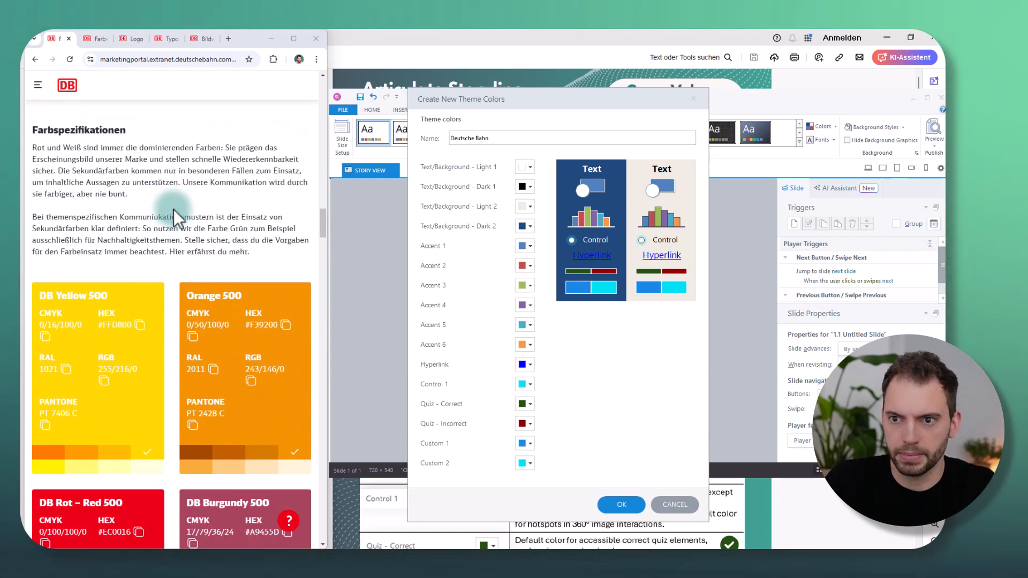
- Set Text/Background - Light 1 to white (#FFFFFF), sampled from the Farbe page's background with the eyedropper
left_click(530, 167)
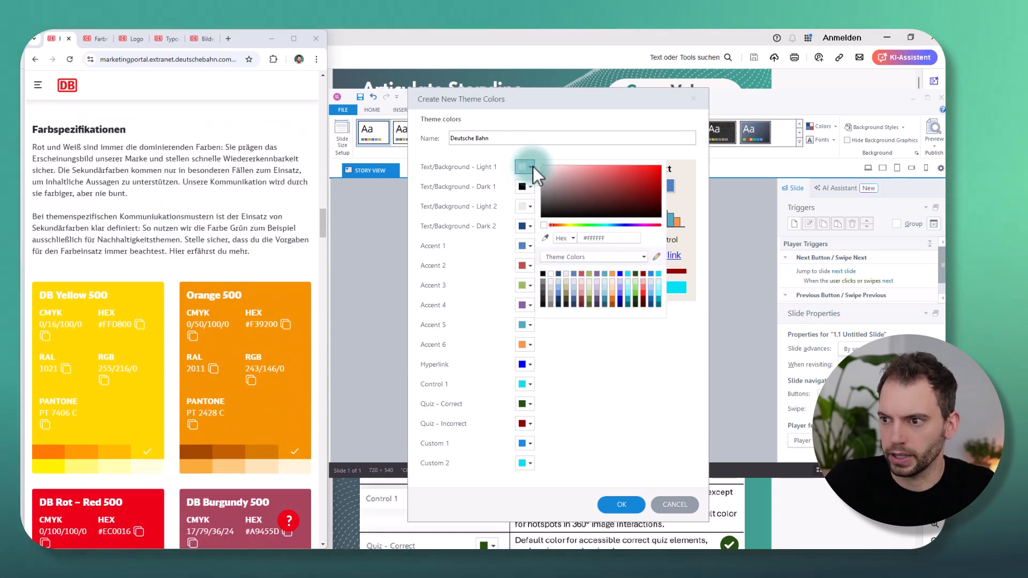
left_click(546, 237)
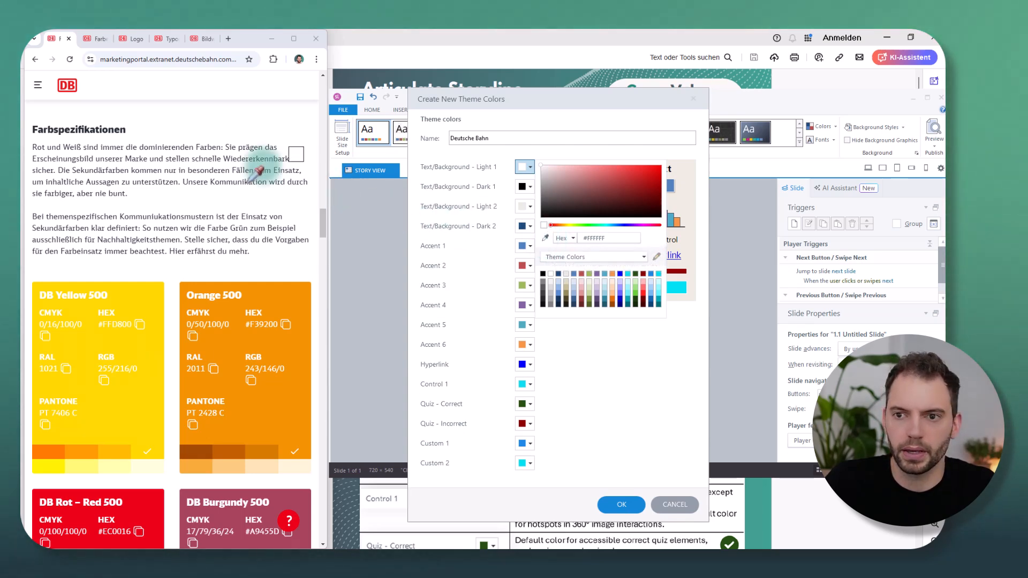
left_click(182, 140)
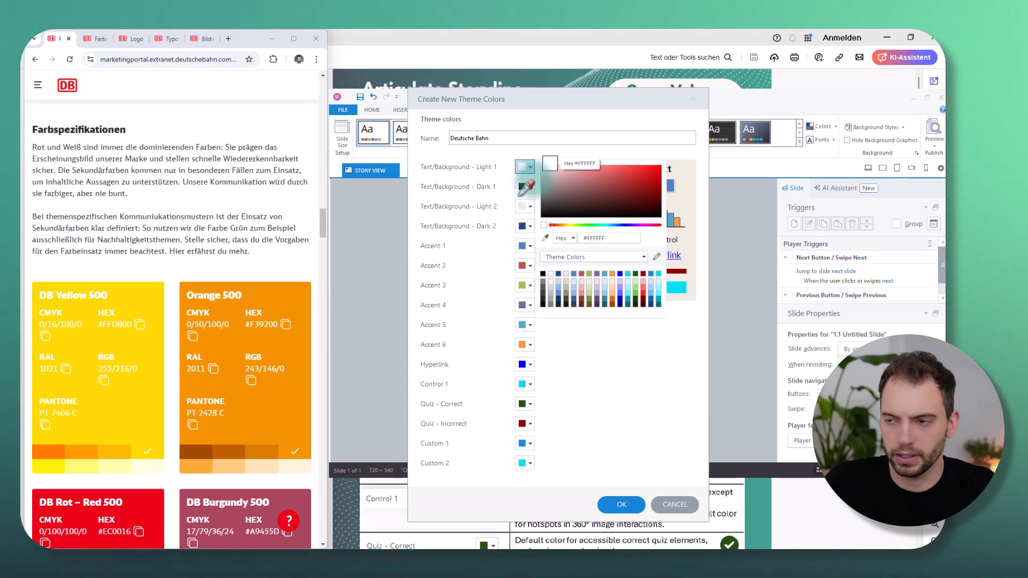
left_click(489, 185)
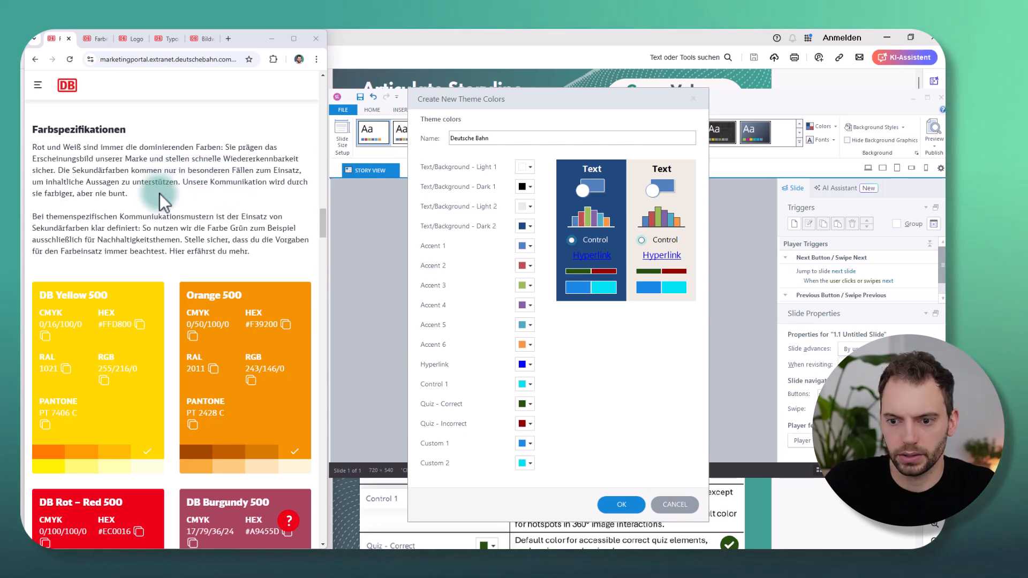
- Display the Cool Gray 700 shade on the Cool Gray colour card of the Farbe page
scroll(161, 196, "down", 7)
scroll(165, 197, "down", 15)
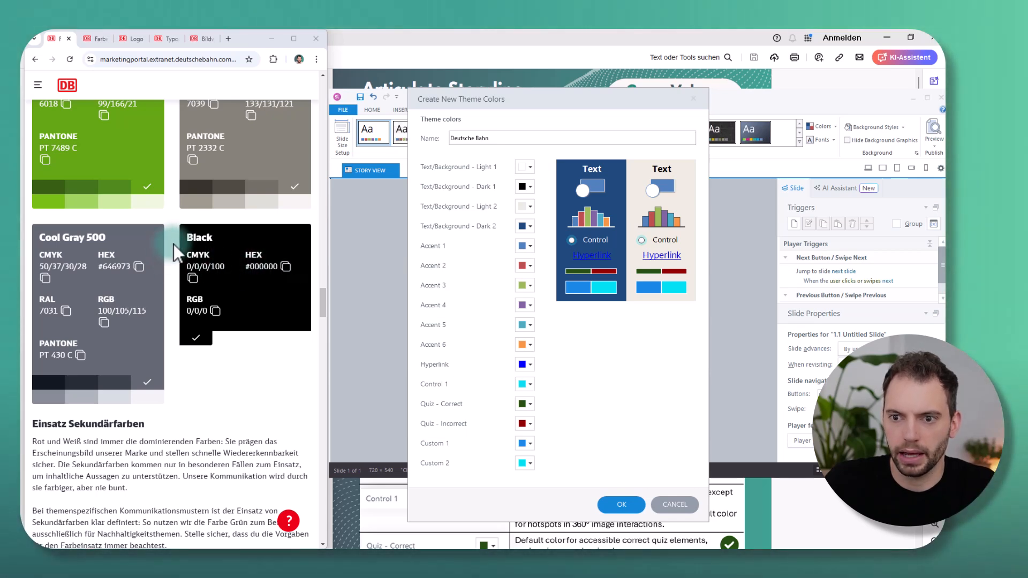
scroll(177, 348, "down", 3)
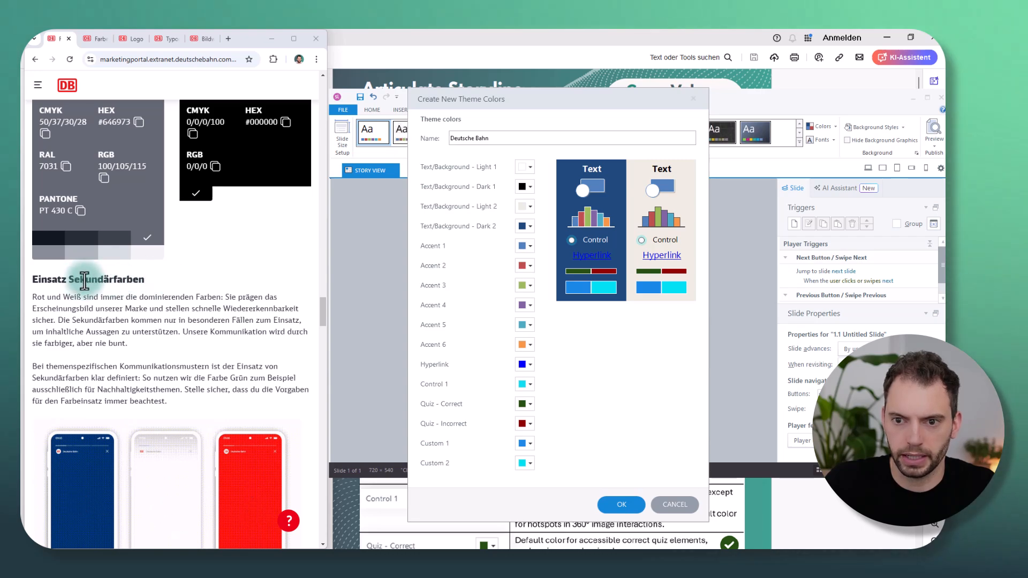
left_click(531, 187)
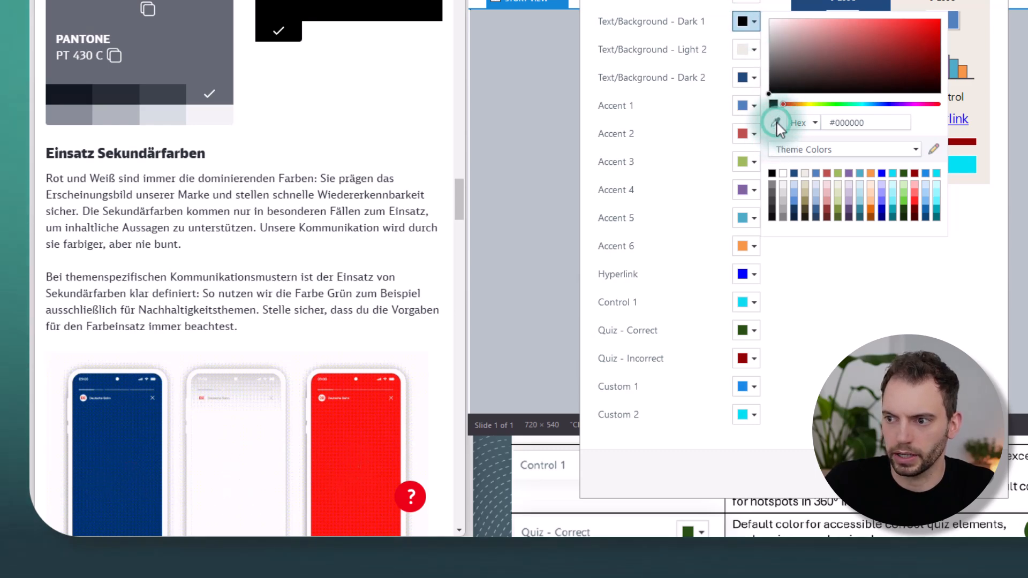
left_click(775, 123)
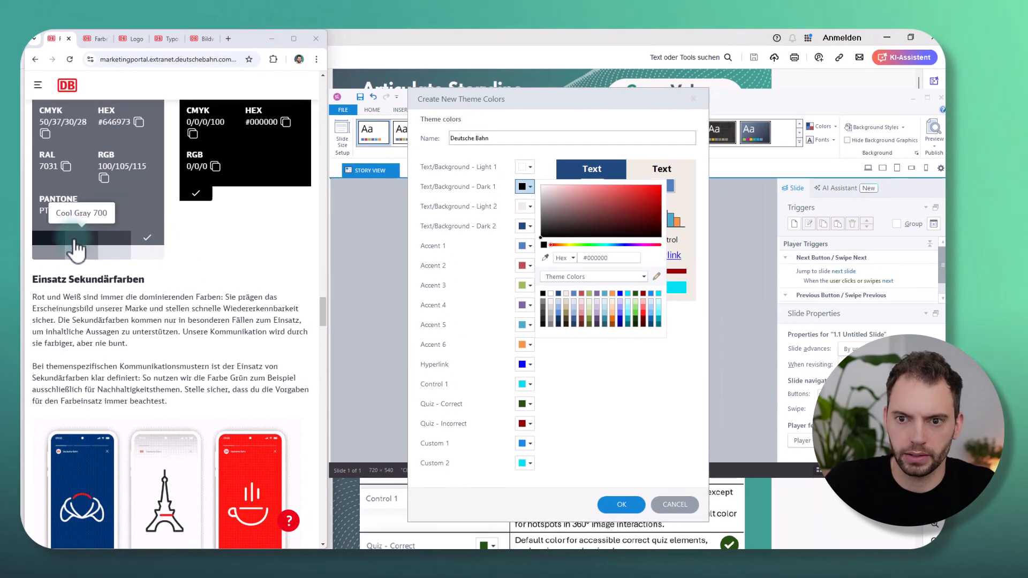
left_click(75, 242)
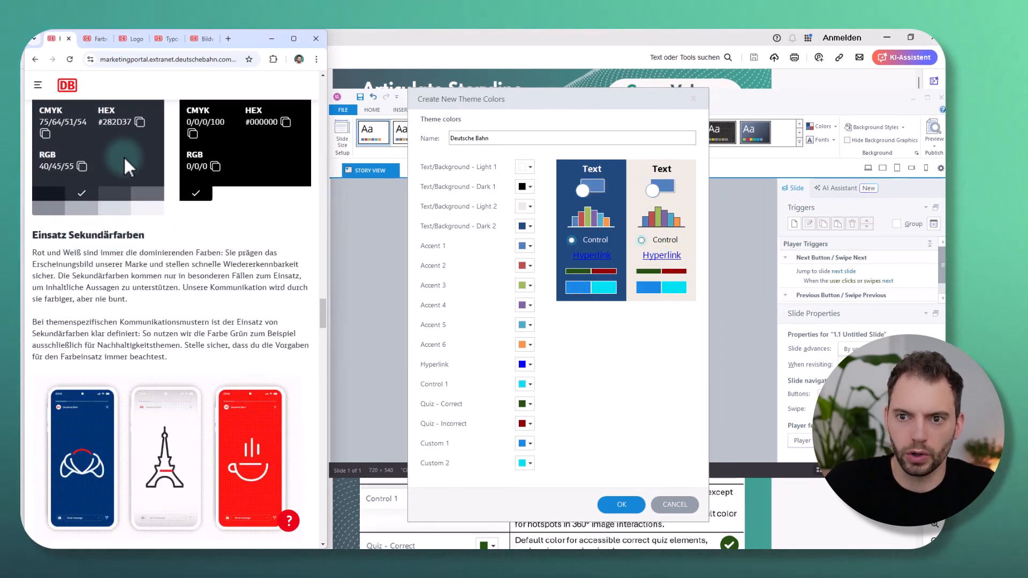
scroll(121, 155, "up", 2)
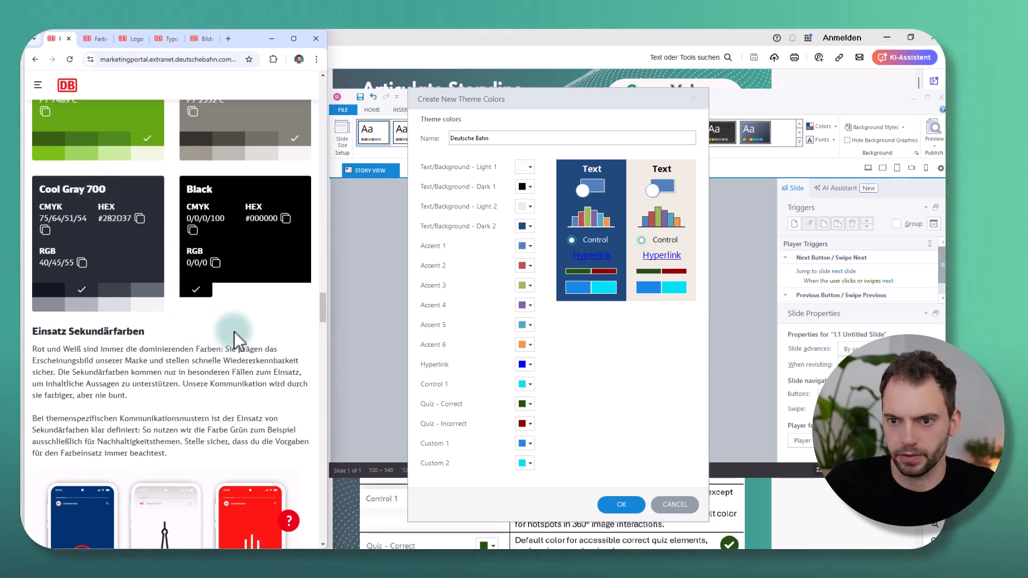
- Set Text/Background - Dark 1 to Cool Gray 700 (#282D37), sampled from its colour card with the eyedropper
left_click(528, 185)
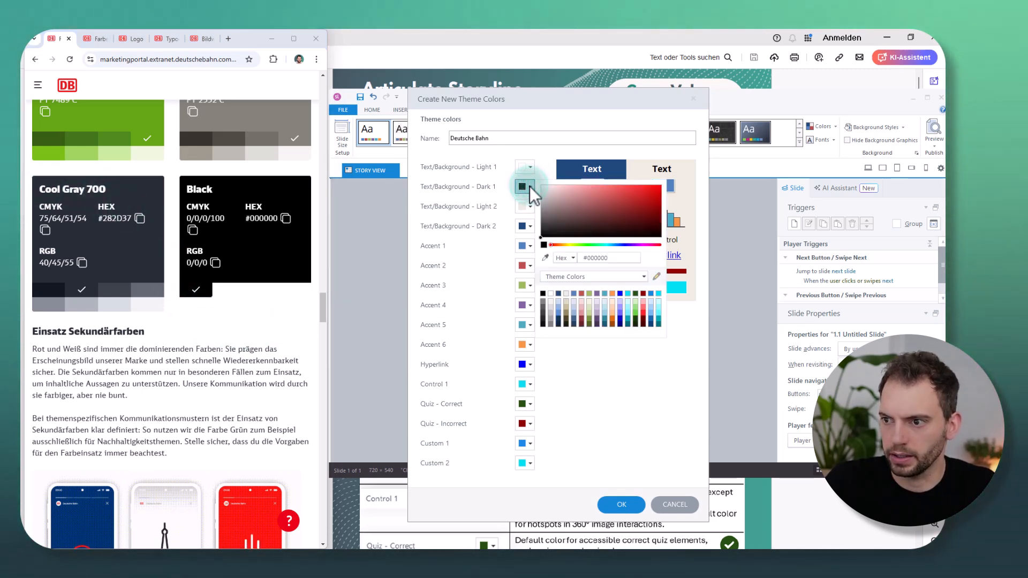
left_click(545, 258)
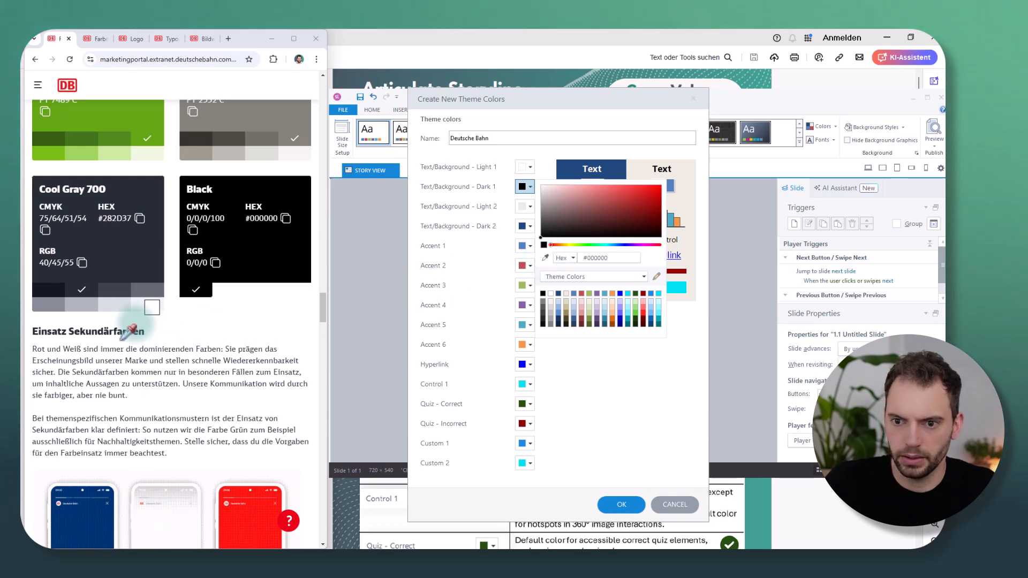
left_click(116, 257)
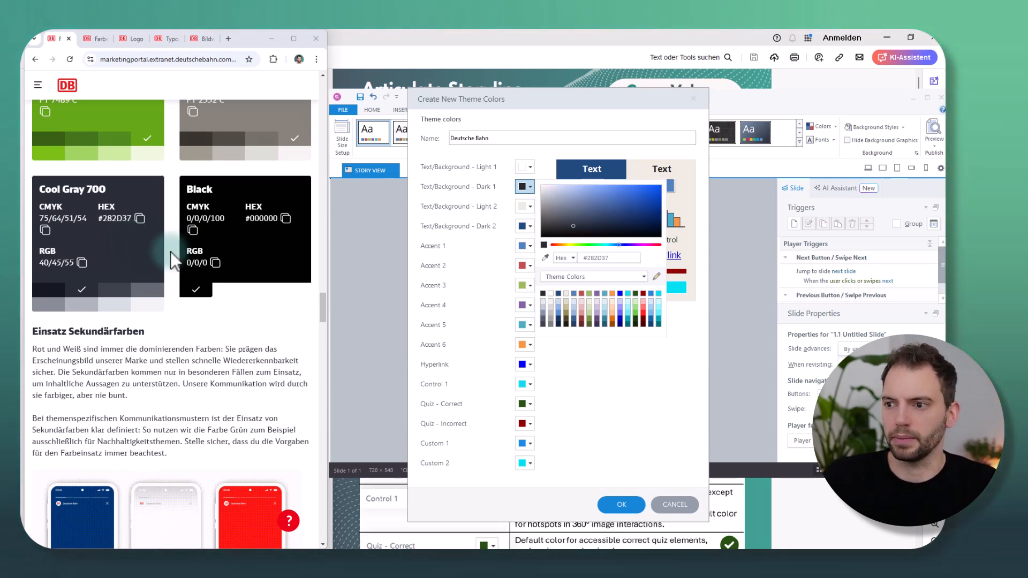
left_click(530, 95)
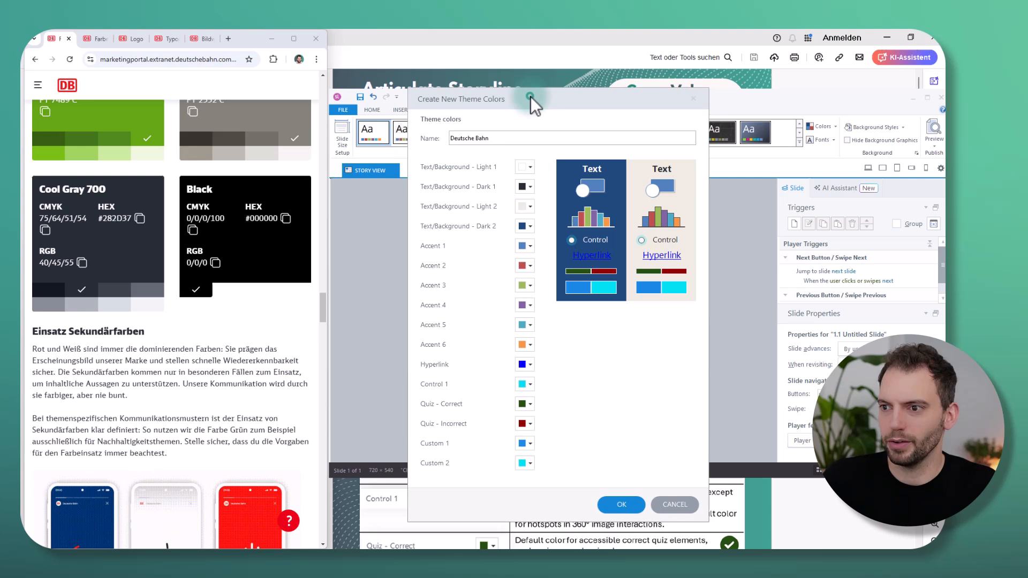
- Set Text/Background - Light 2 to Cool Gray 100 (#F0F3F5), sampled from its colour card on the Farbe page with the eyedropper
left_click(530, 207)
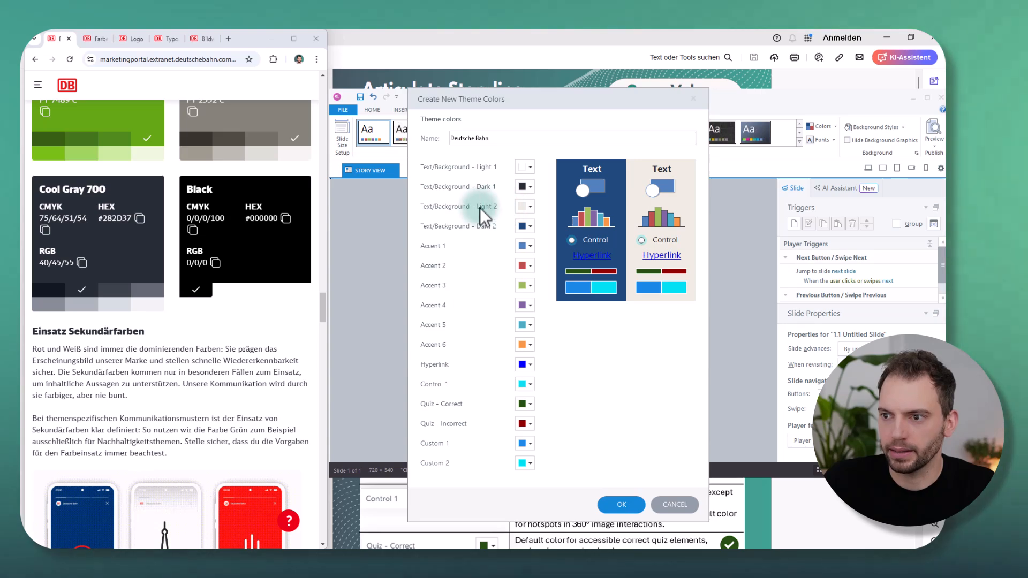
scroll(179, 297, "down", 15)
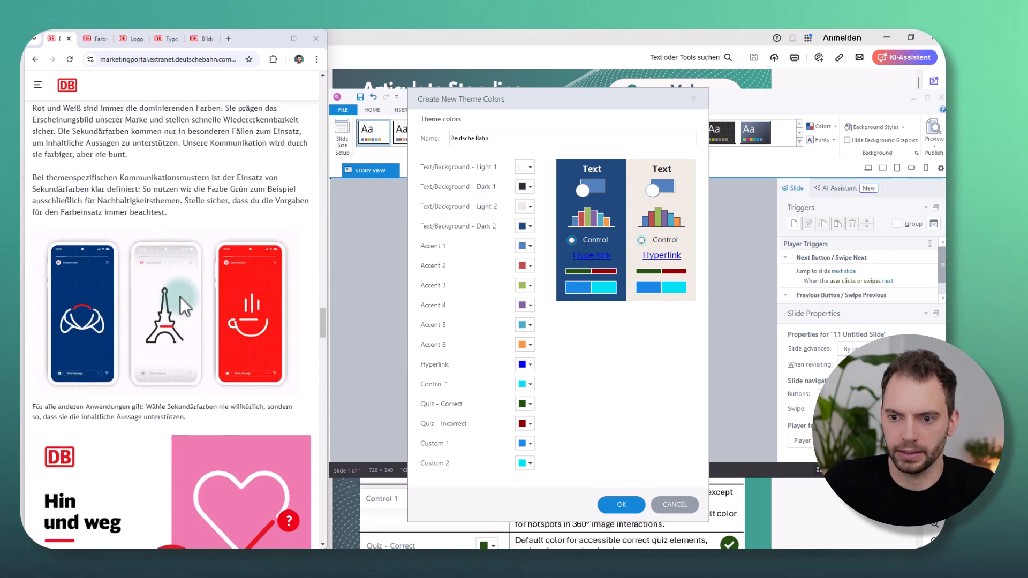
scroll(181, 294, "down", 5)
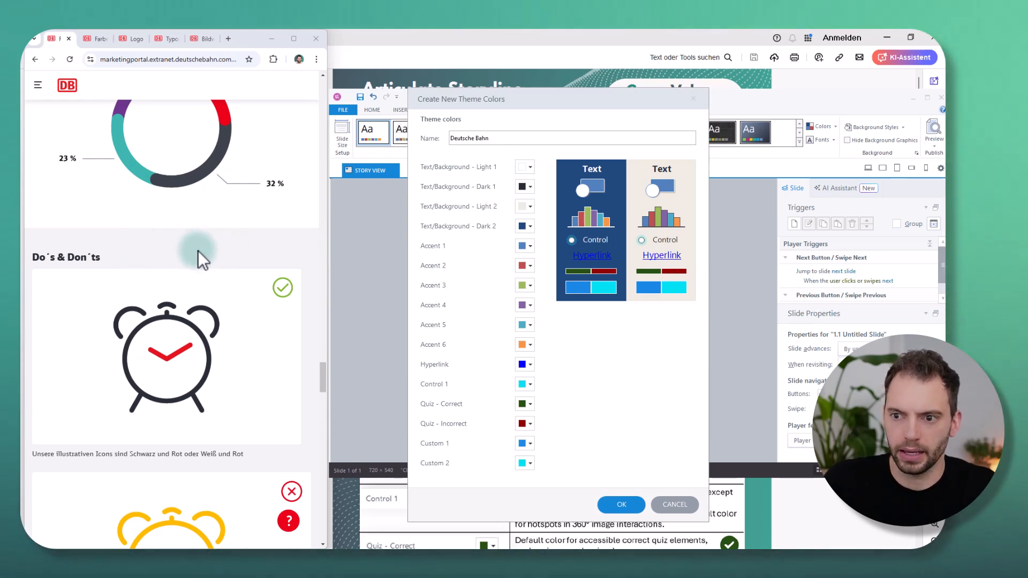
scroll(198, 249, "up", 15)
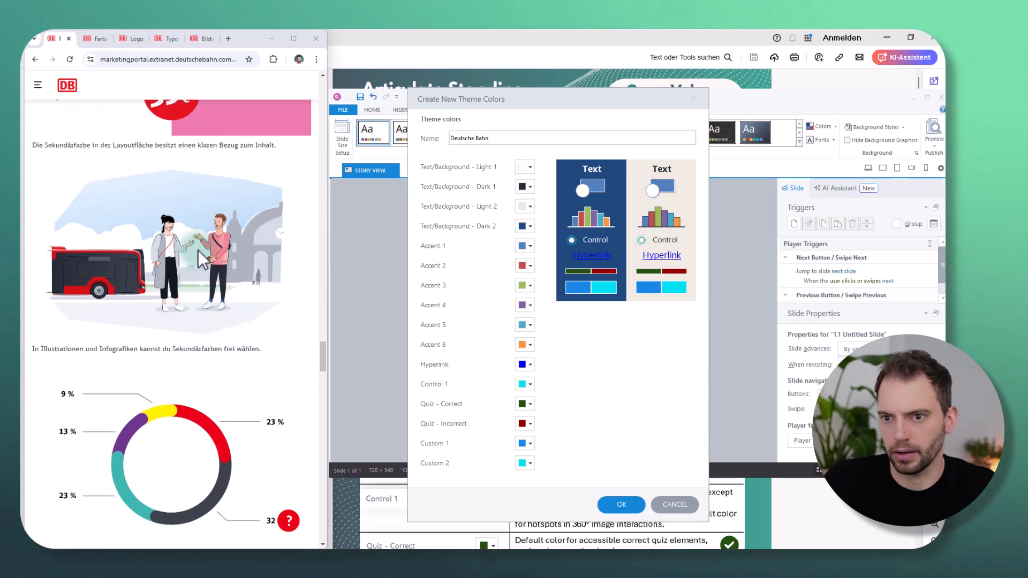
scroll(197, 246, "up", 4)
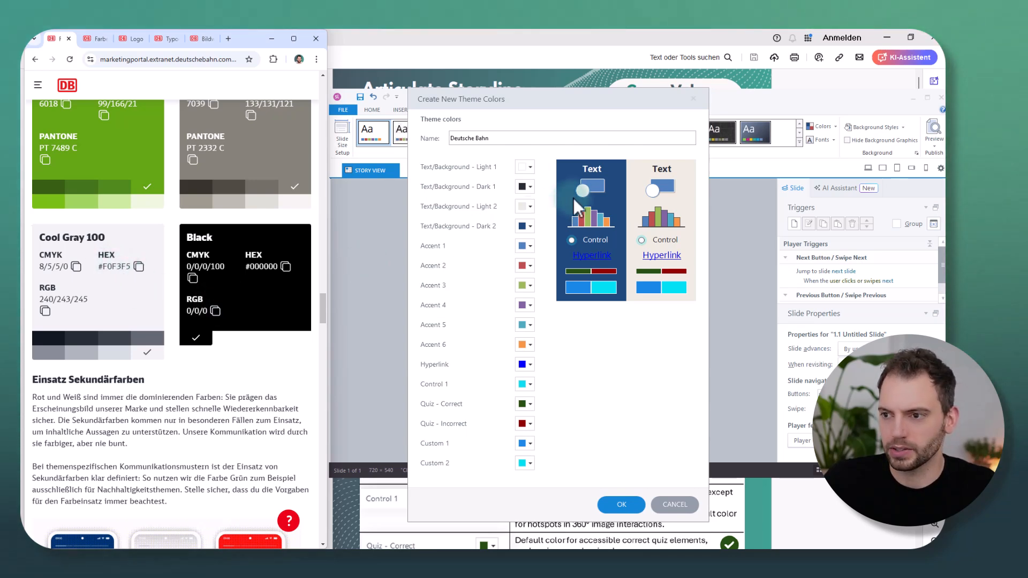
left_click(531, 207)
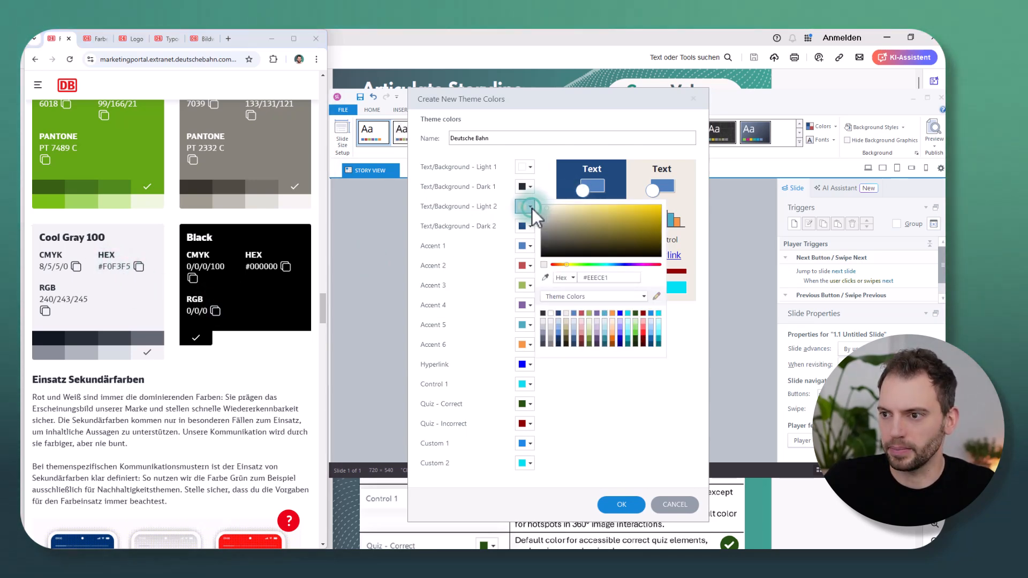
left_click(546, 277)
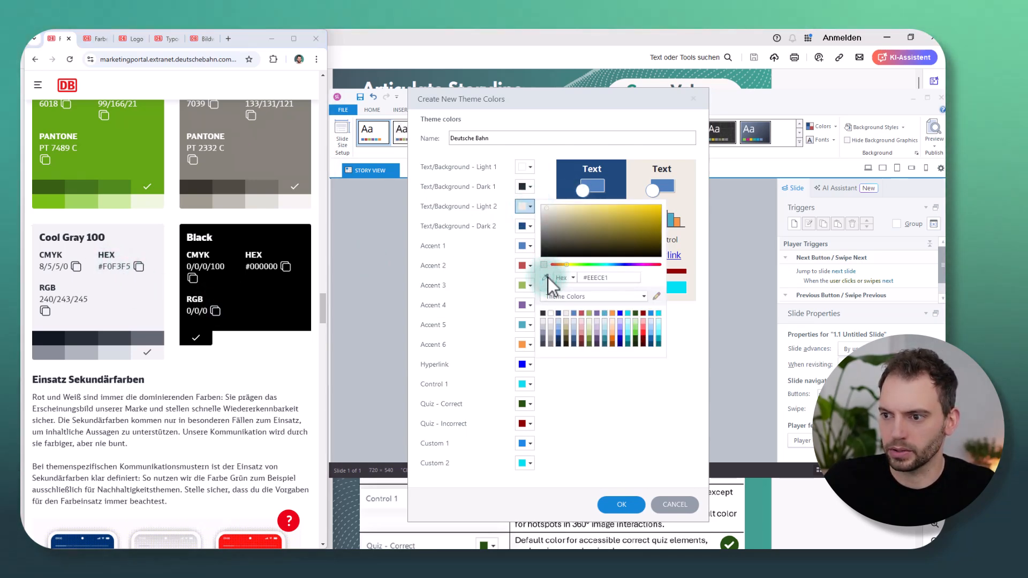
left_click(110, 299)
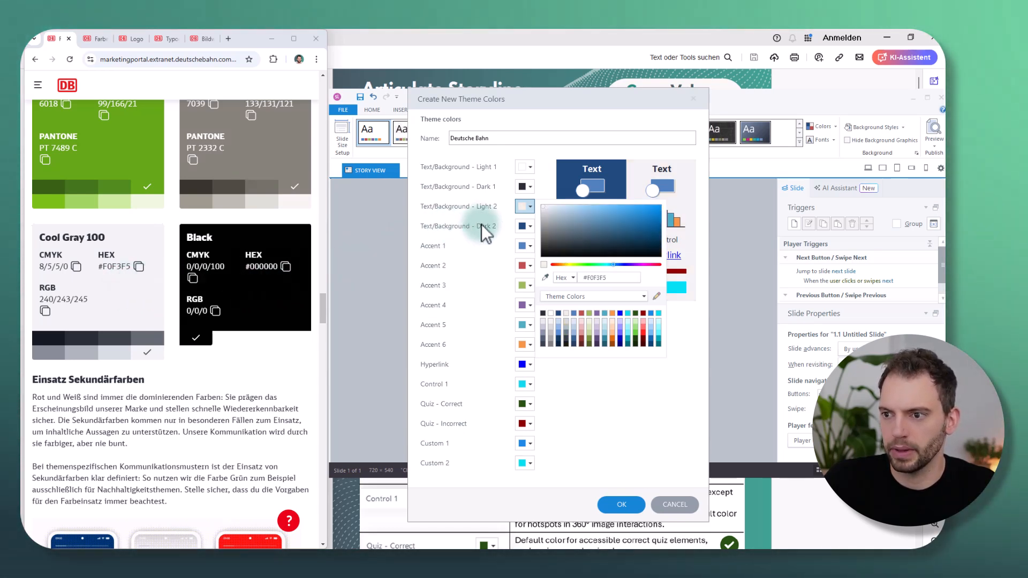
- Set Text/Background - Dark 2 to black (#000000), sampled from the Black colour card with the eyedropper
left_click(530, 227)
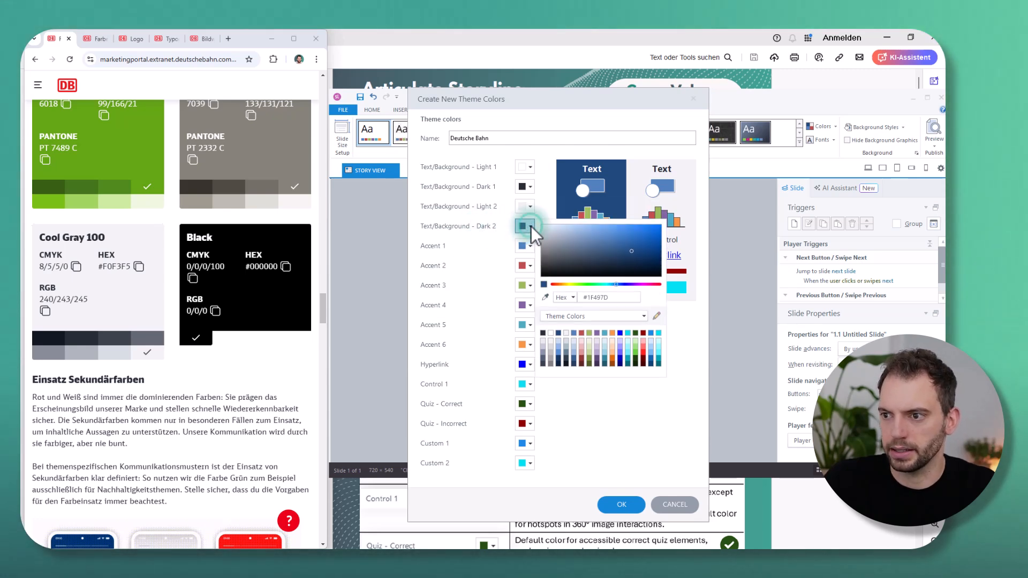
left_click(545, 299)
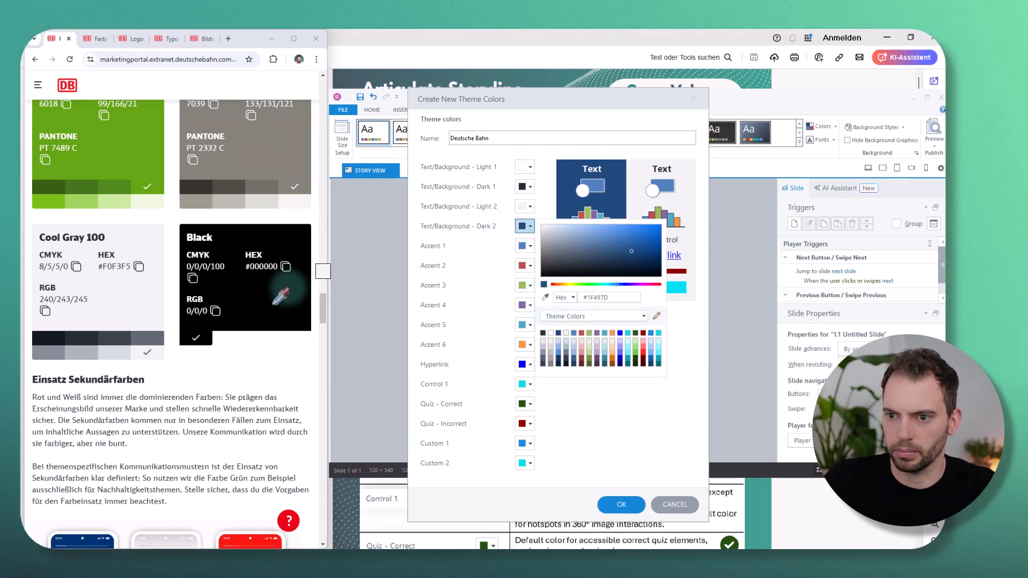
left_click(222, 291)
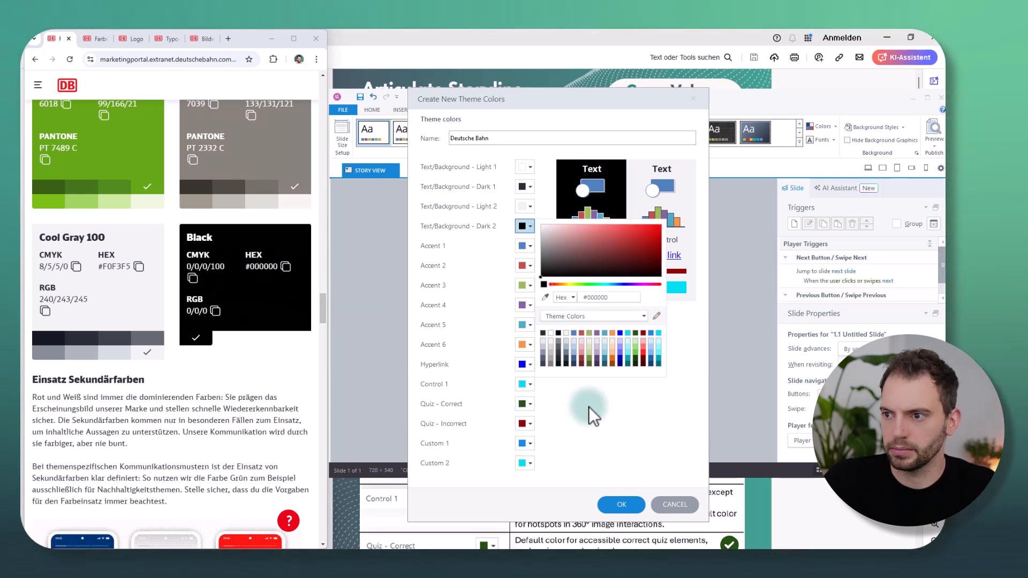
left_click(602, 409)
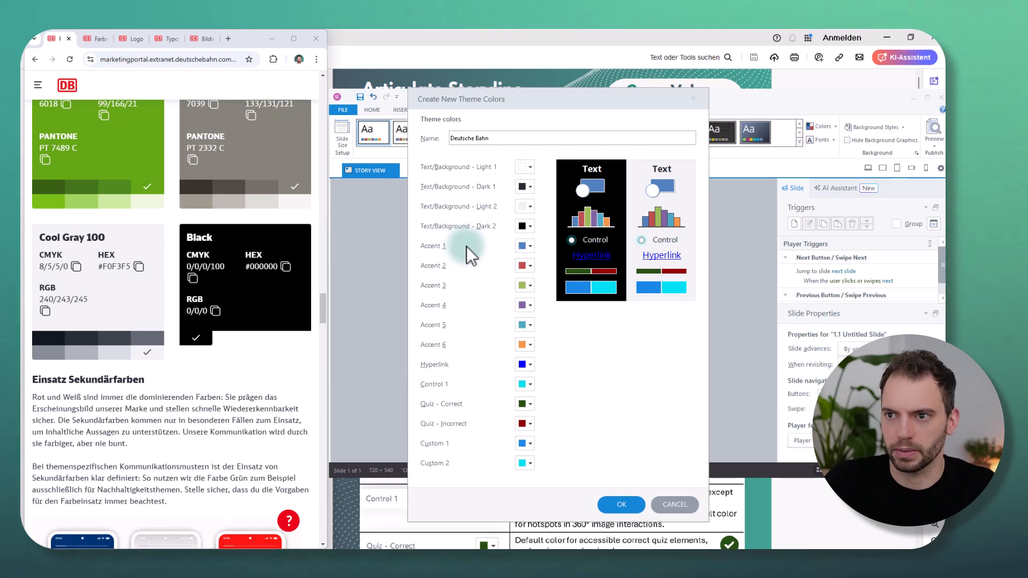
- Switch to the Job Aid Color Theme PDF in Acrobat, read what Accent 1 to Accent 6 are used for, and minimize it
key("alt")
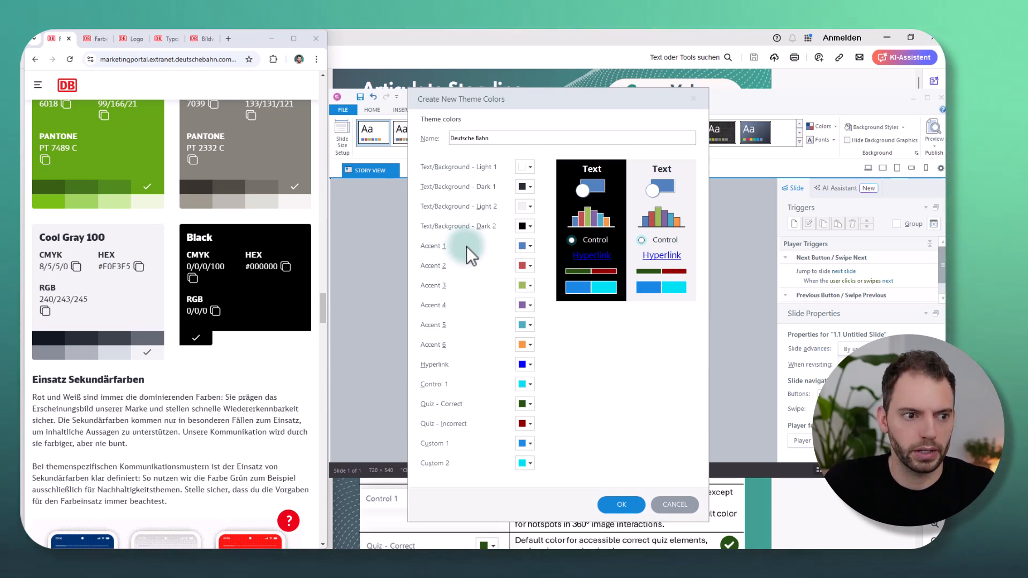
key("alt+Tab")
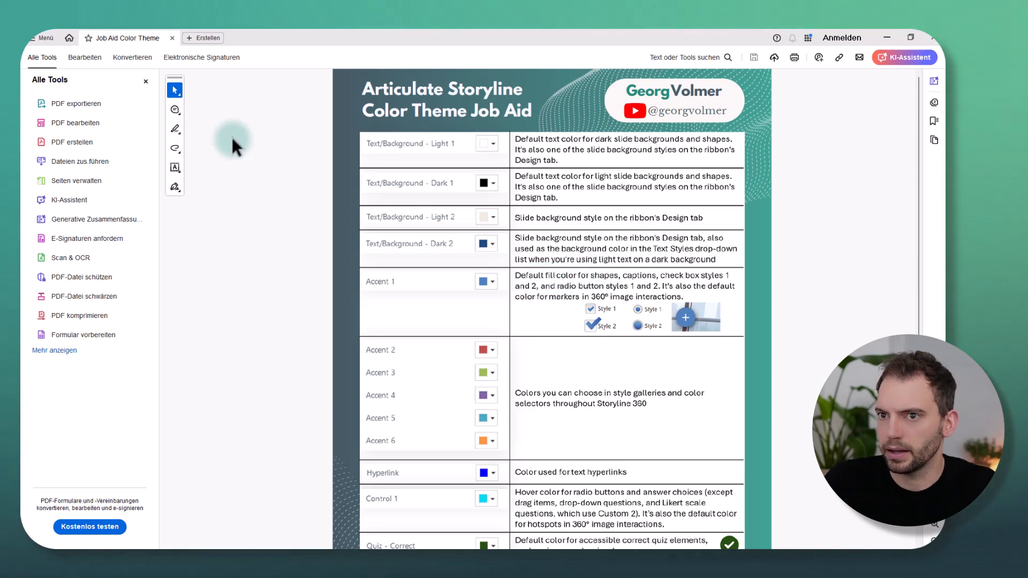
left_click(145, 81)
scroll(568, 249, "up", 3)
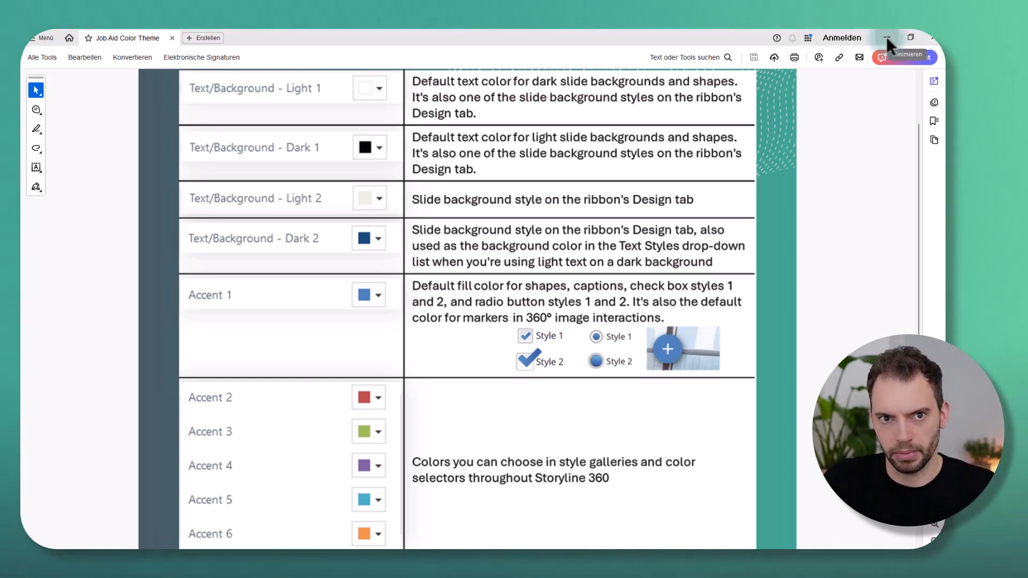
left_click(885, 36)
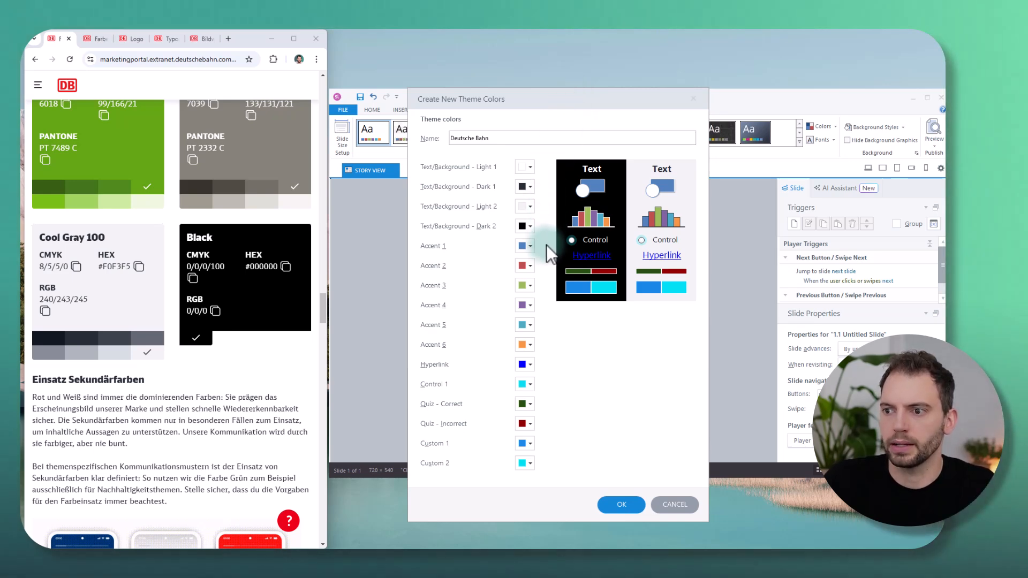
- Set Accent 1 to DB Rot – Red 500 (#EC0016), sampled from its colour card with the eyedropper
scroll(259, 280, "down", 10)
scroll(225, 299, "up", 5)
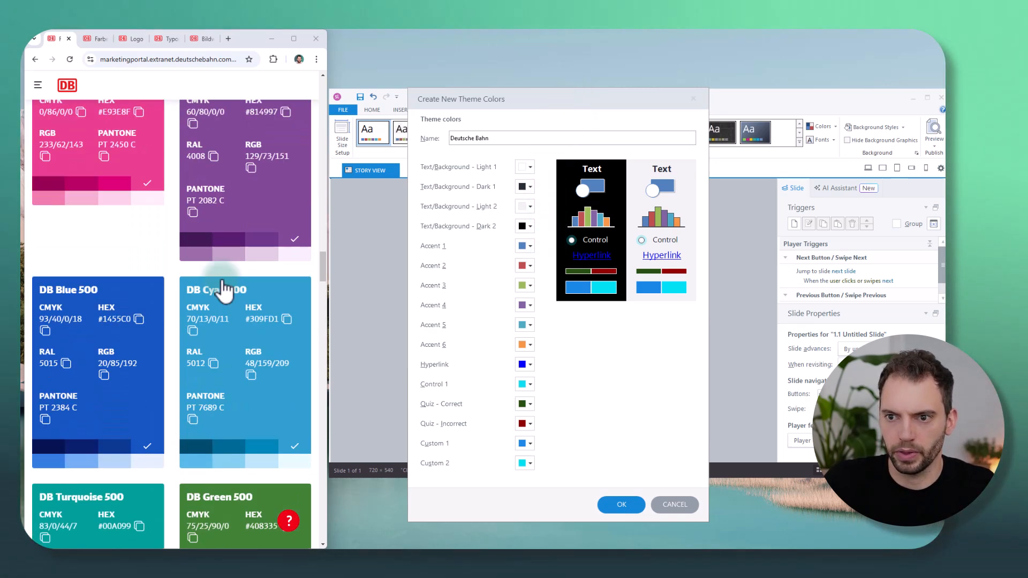
scroll(225, 292, "up", 5)
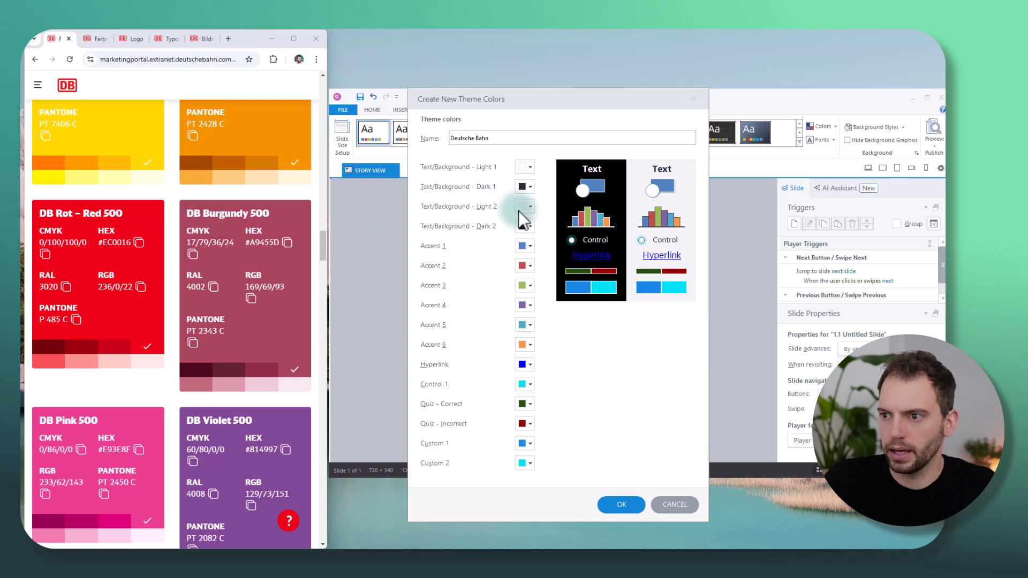
left_click(530, 245)
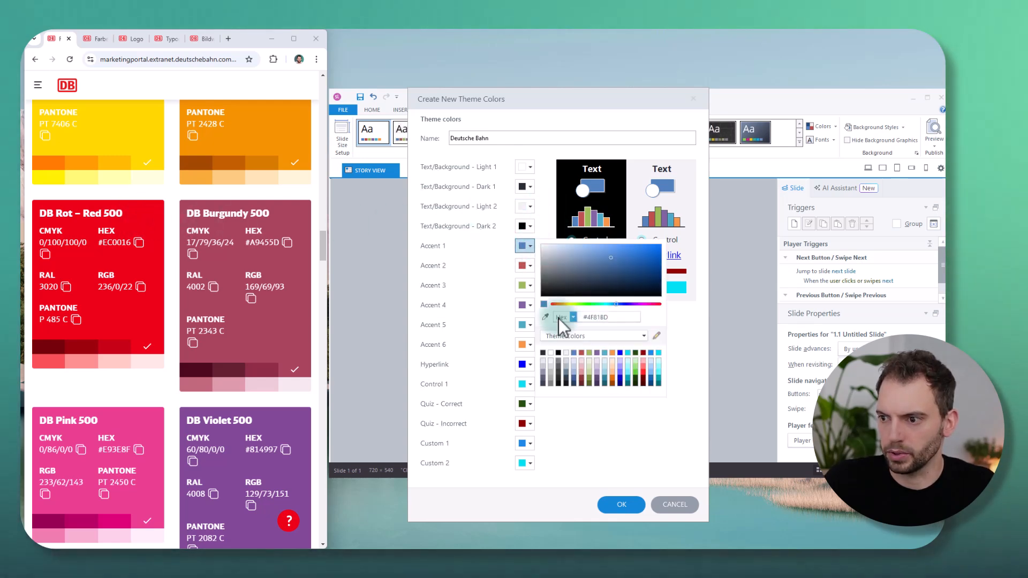
left_click(545, 317)
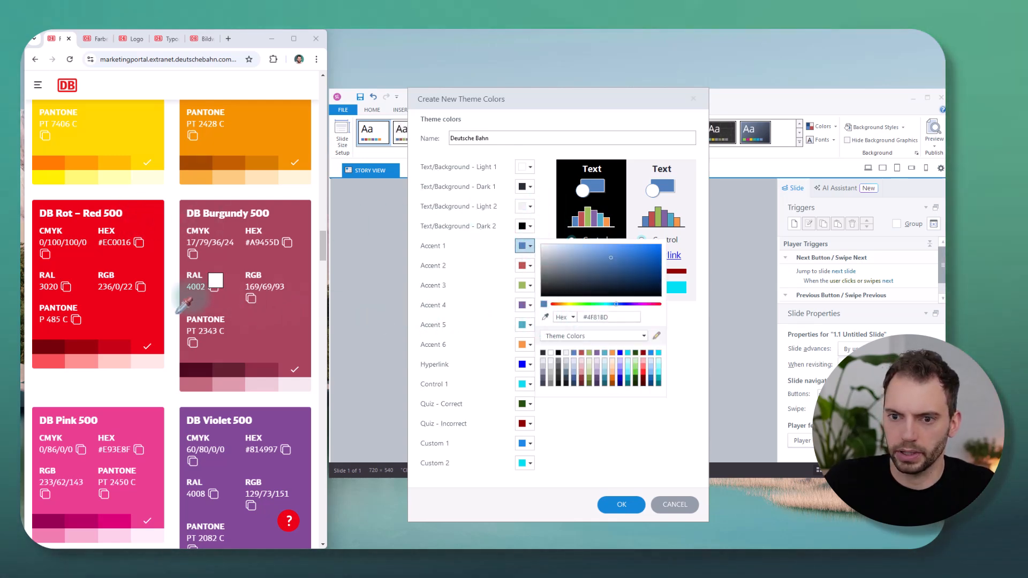
left_click(114, 305)
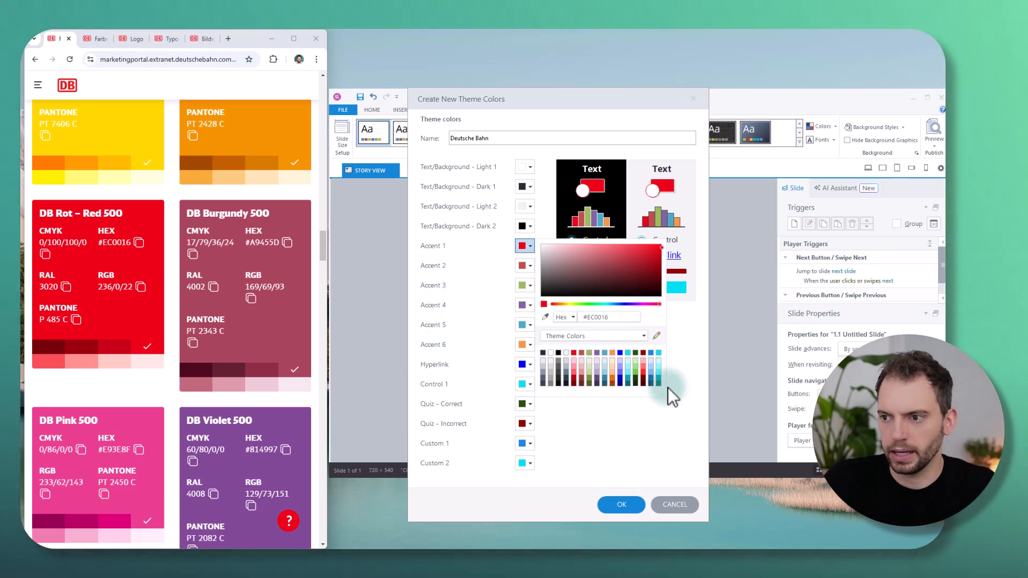
left_click(676, 420)
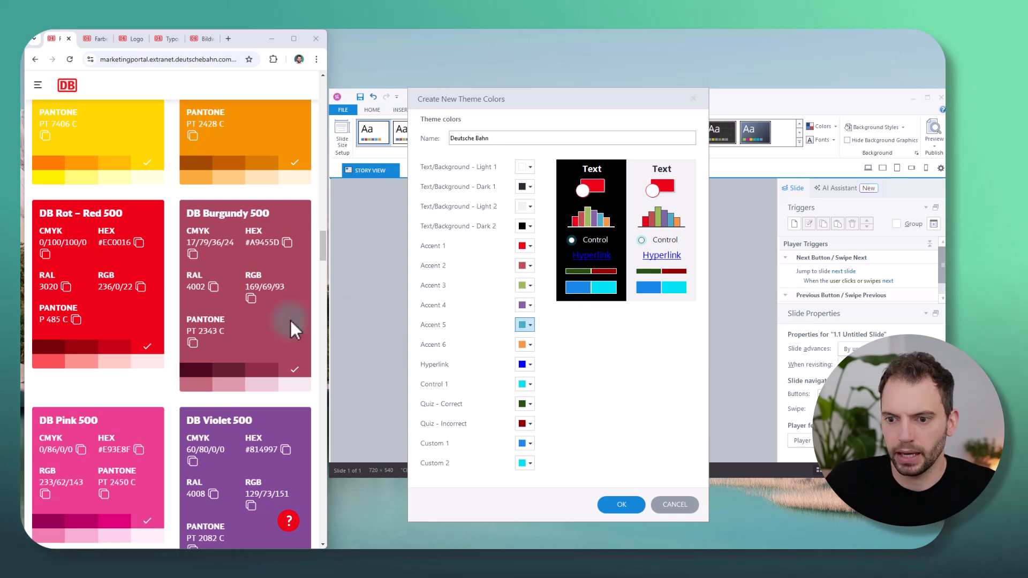
- Examine the secondary colour cards, brand colour sections and example illustrations on the Farbe page for suitable accent colours
scroll(173, 282, "down", 10)
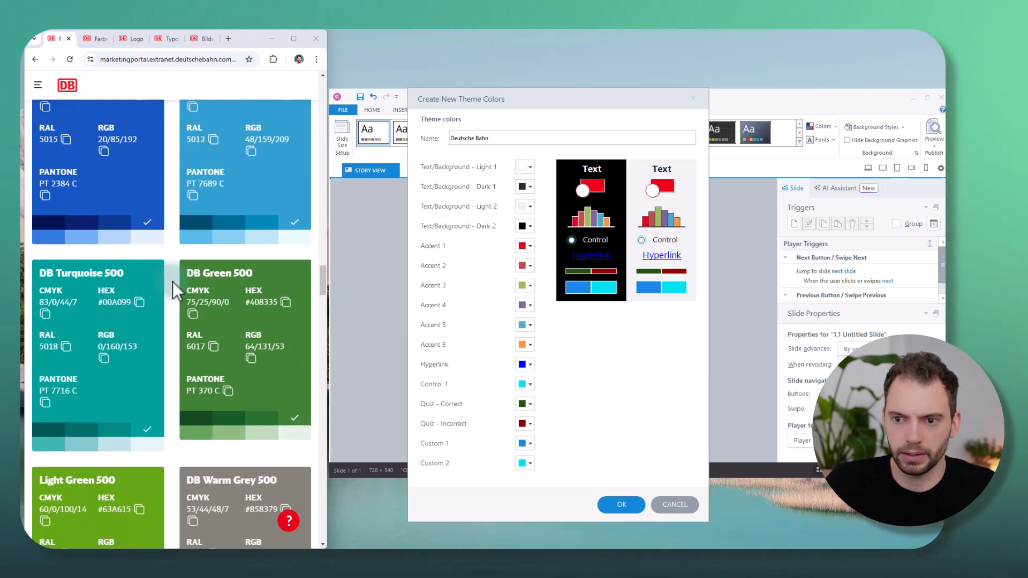
scroll(169, 283, "down", 5)
scroll(169, 284, "up", 7)
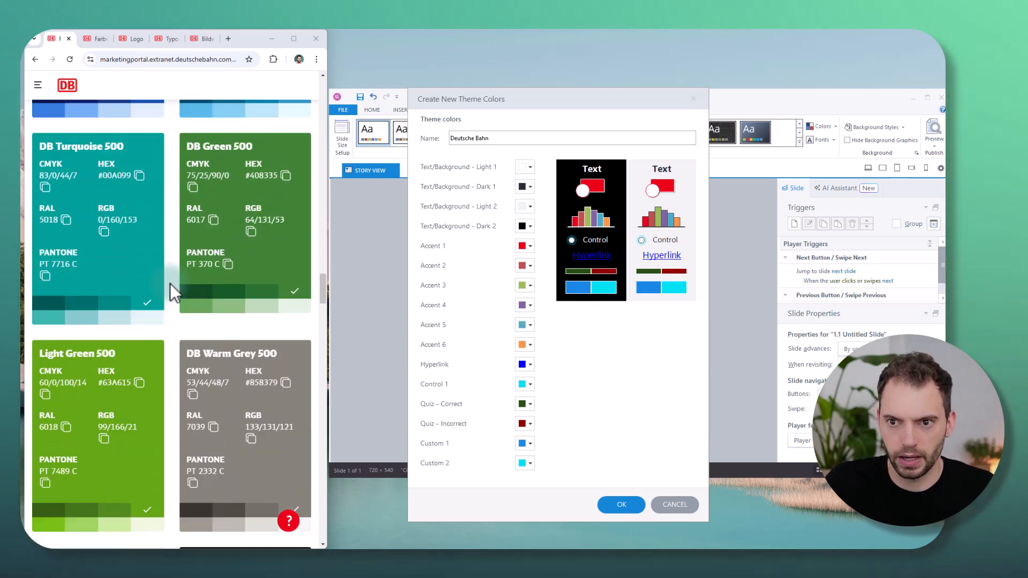
scroll(169, 283, "up", 8)
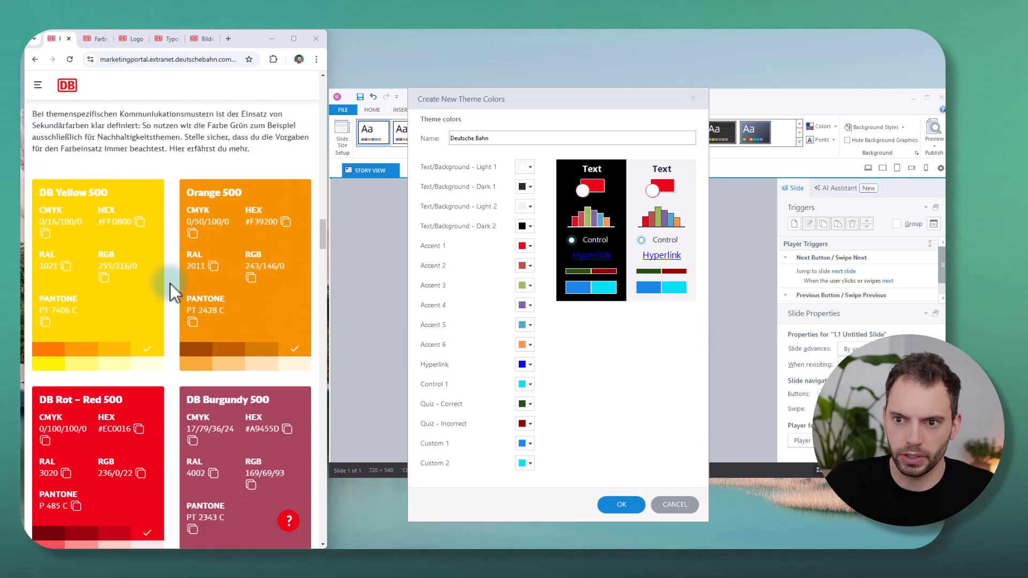
scroll(170, 284, "down", 3)
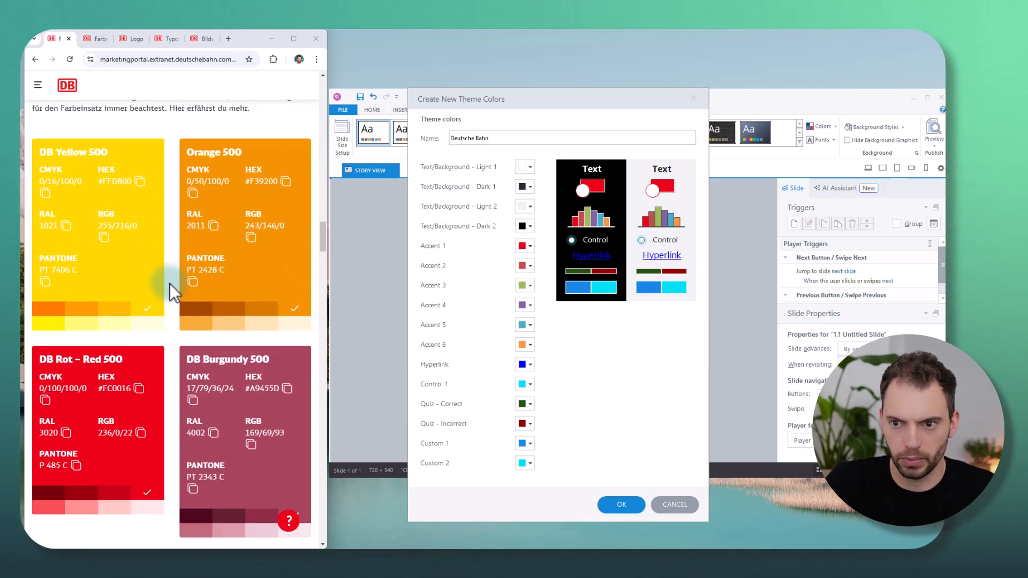
scroll(169, 284, "up", 8)
scroll(169, 284, "up", 10)
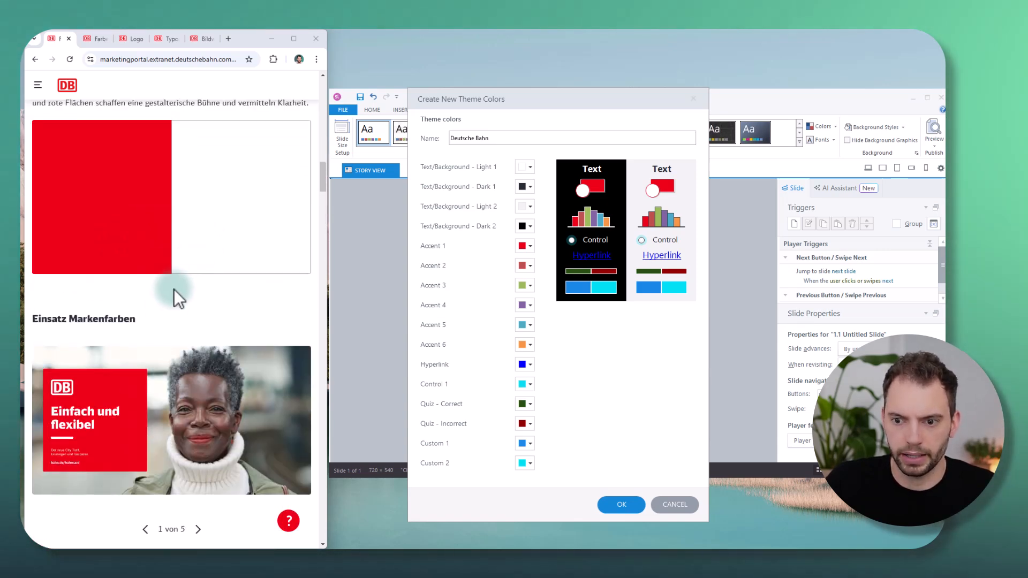
scroll(172, 300, "up", 10)
scroll(170, 303, "up", 4)
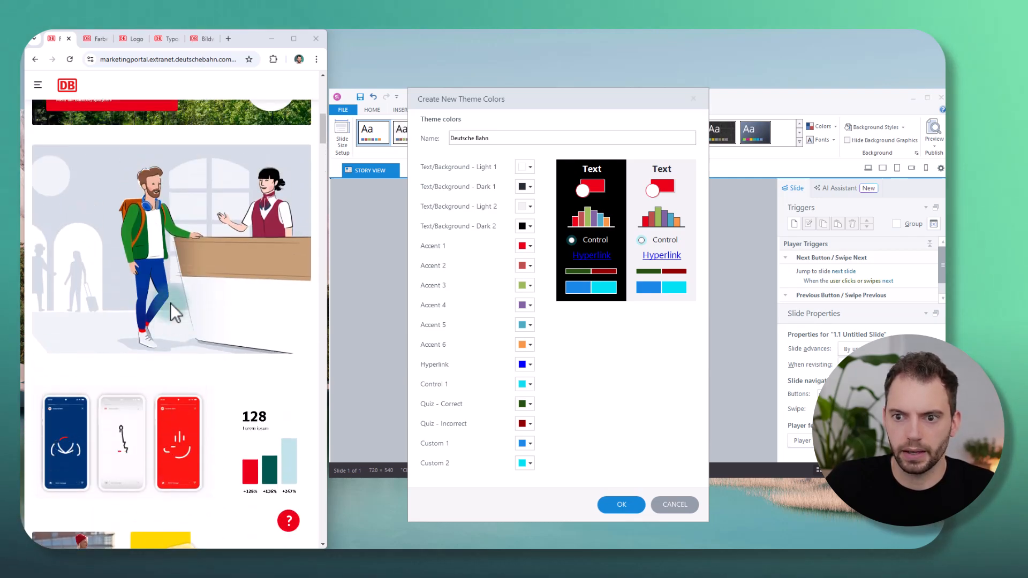
scroll(149, 315, "down", 20)
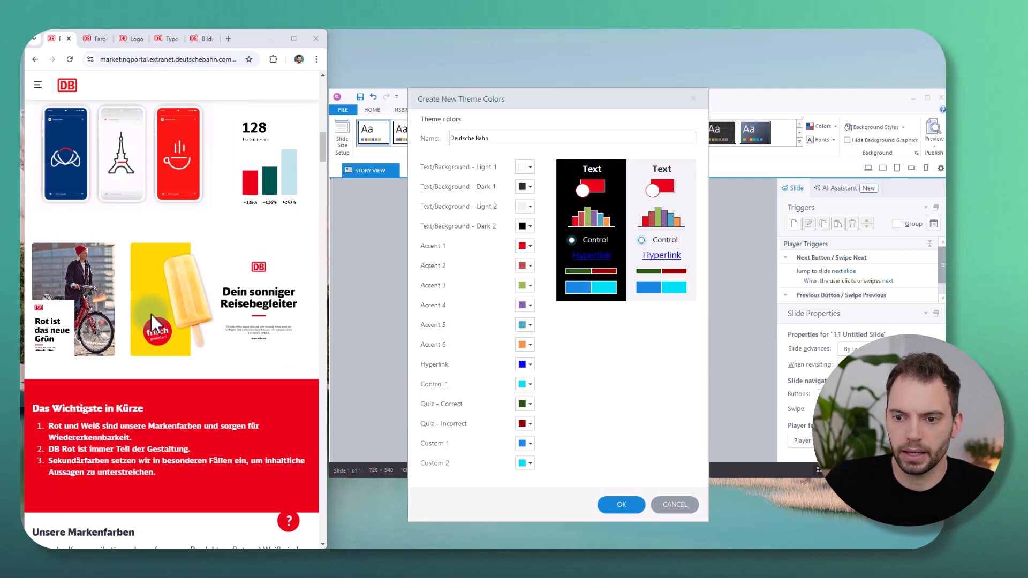
scroll(152, 312, "down", 20)
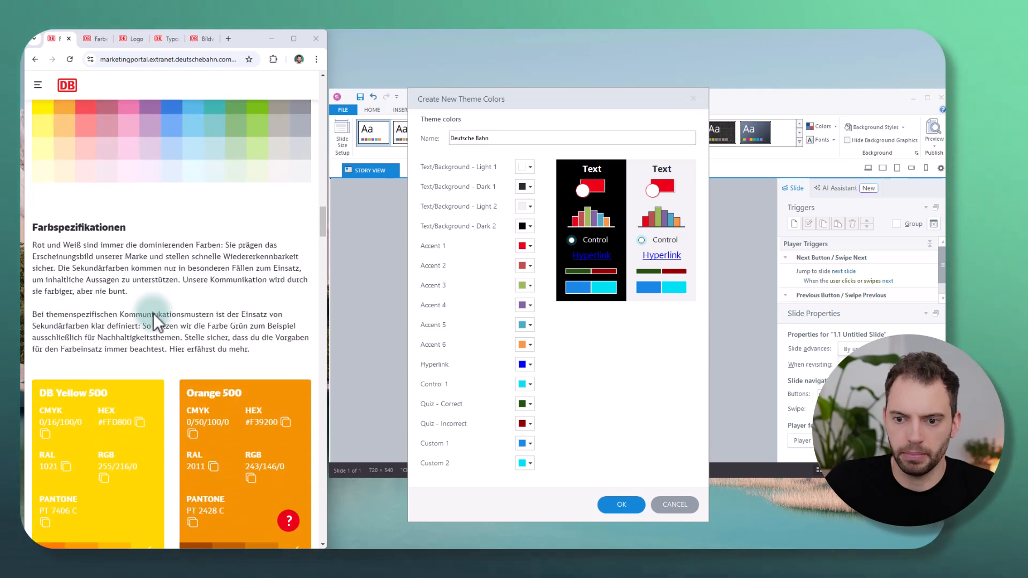
scroll(153, 313, "down", 5)
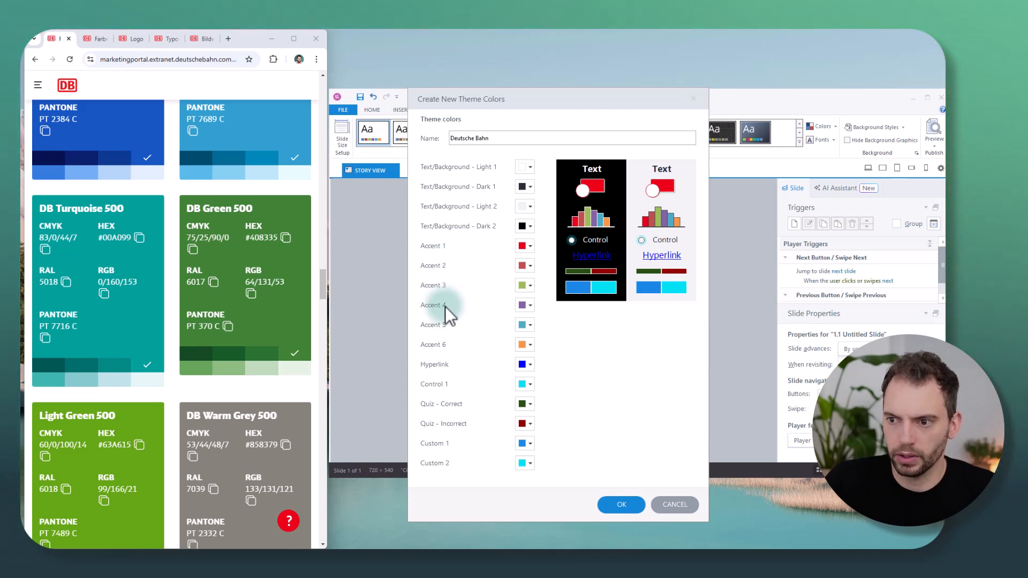
- Set Accent 2 to Cool Gray 500 (#646973), showing that shade on the Cool Gray colour card and sampling it with the eyedropper
scroll(179, 330, "down", 5)
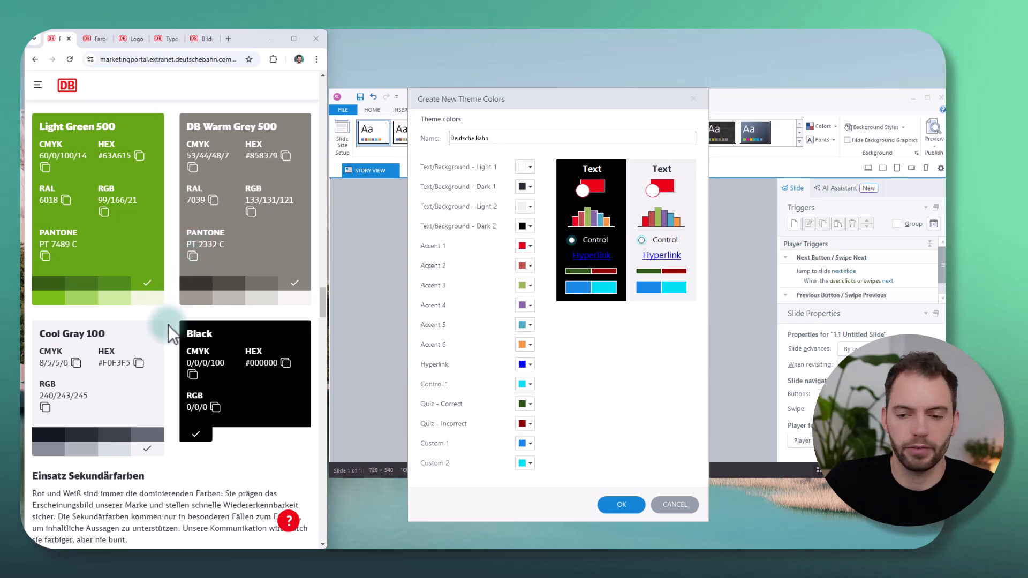
left_click(153, 444)
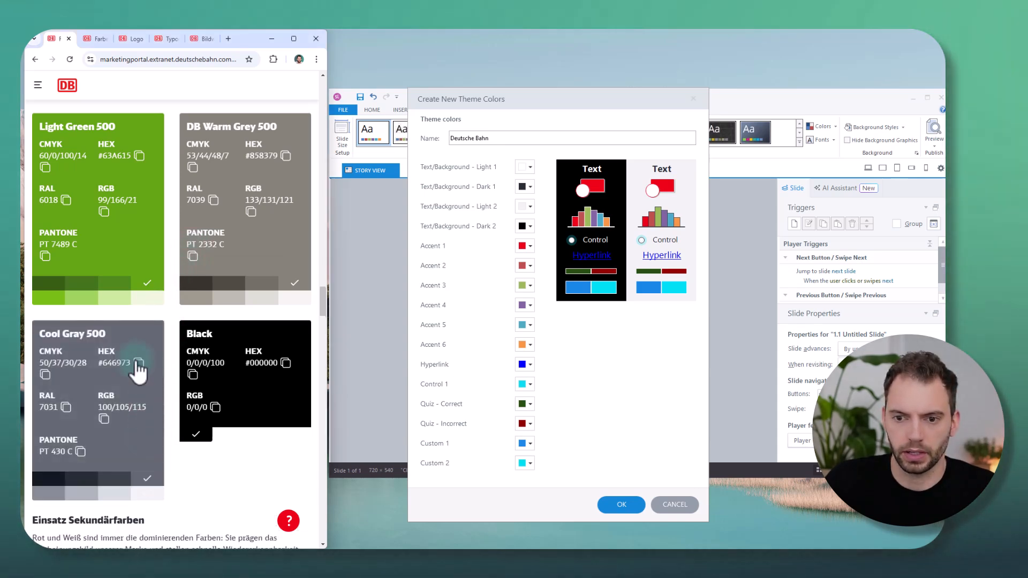
left_click(530, 266)
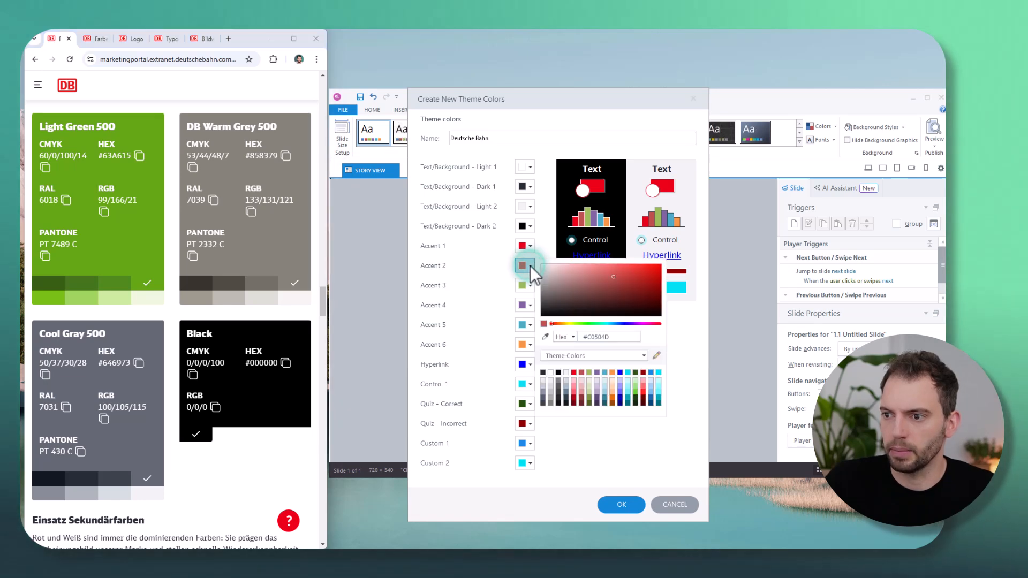
left_click(545, 337)
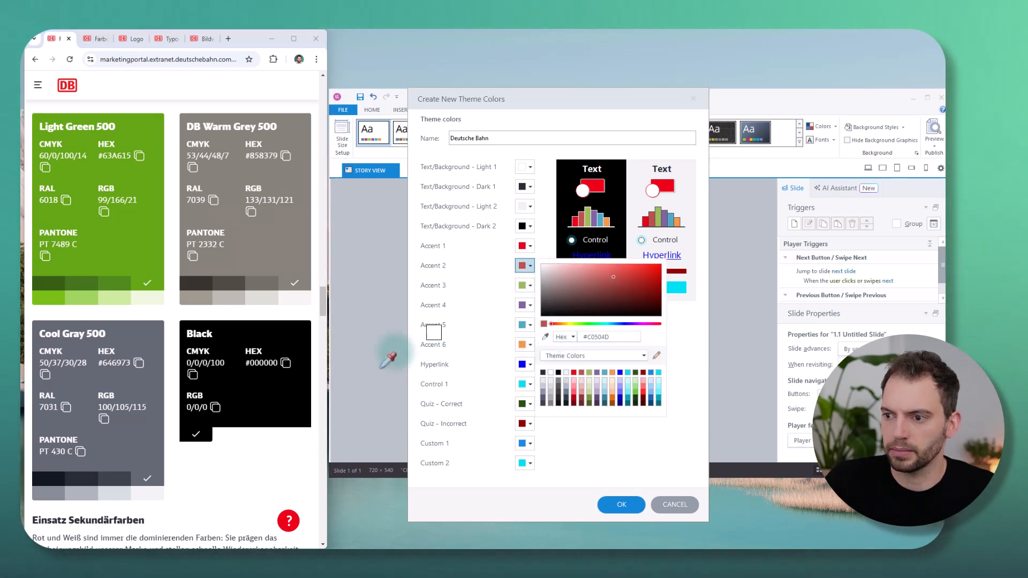
left_click(114, 449)
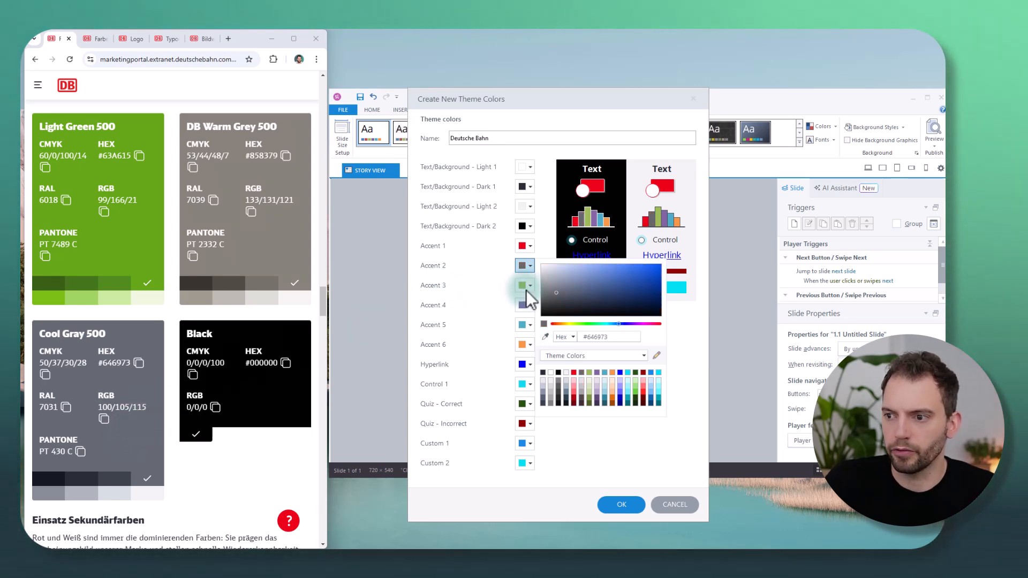
- Set Accent 3 to DB Warm Grey 500 (#858379) and Accent 4 to Cool Gray 300 (#AFB4BB), sampled from their colour cards
left_click(530, 286)
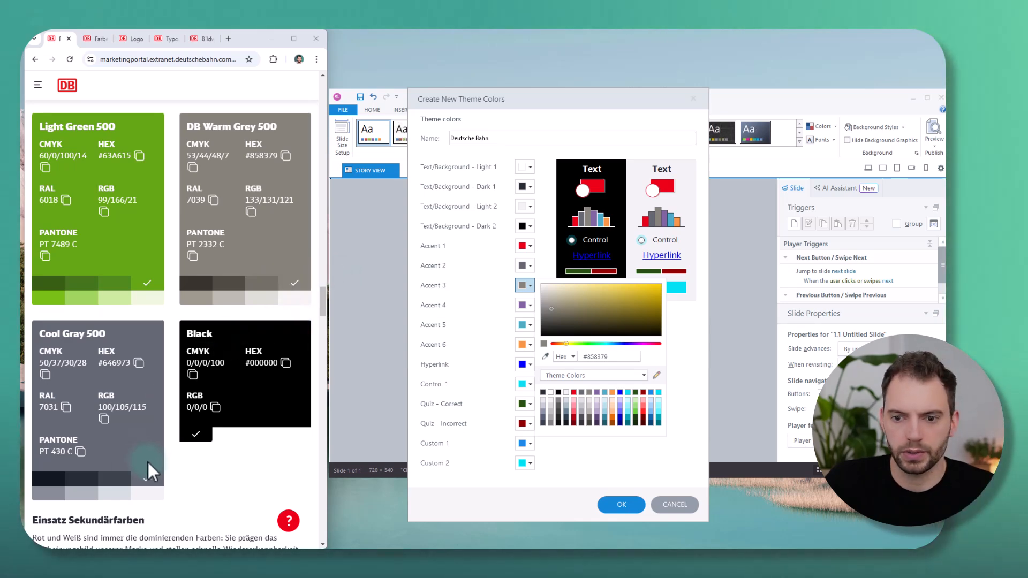
left_click(81, 491)
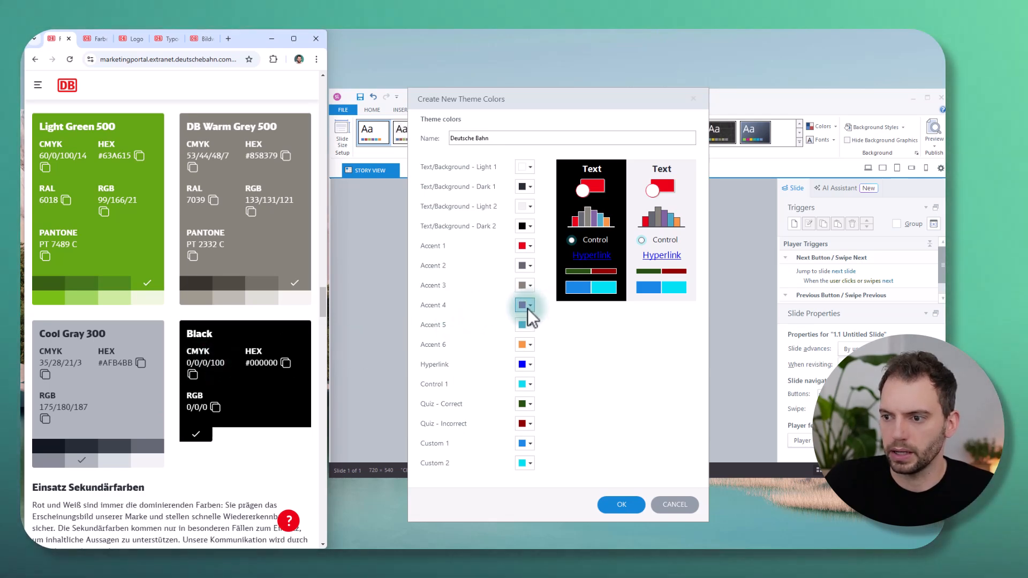
left_click(530, 306)
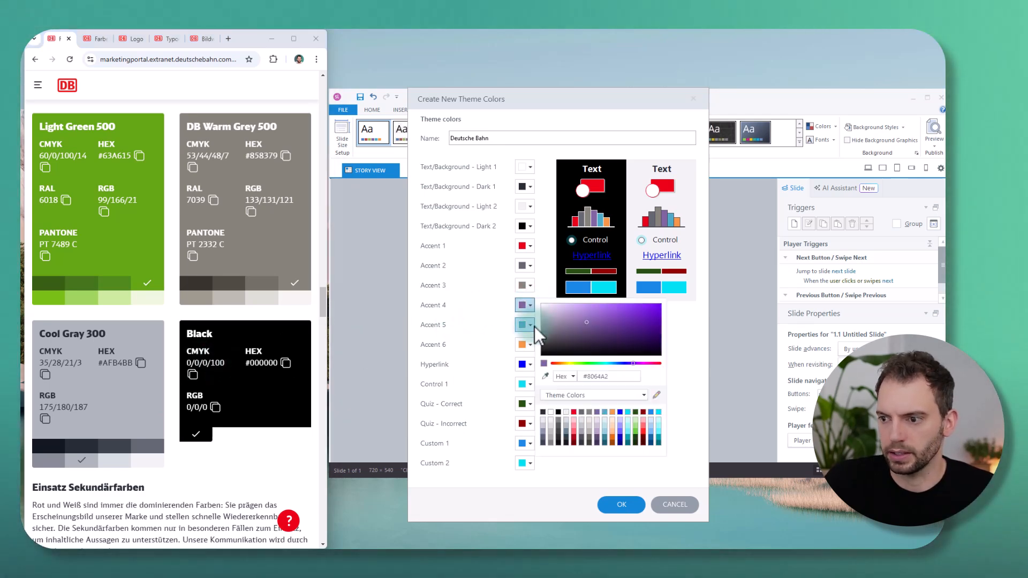
left_click(545, 376)
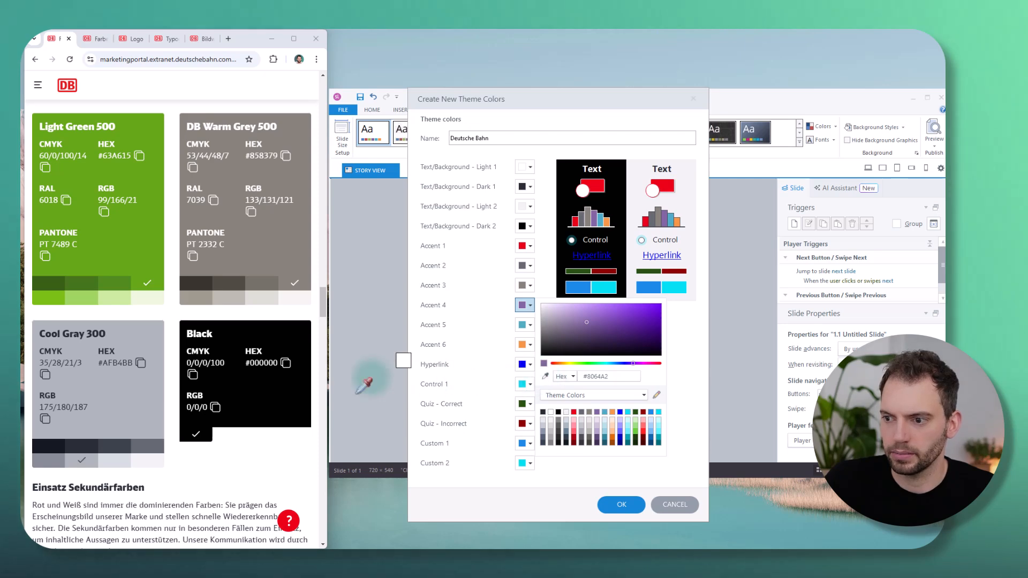
left_click(98, 413)
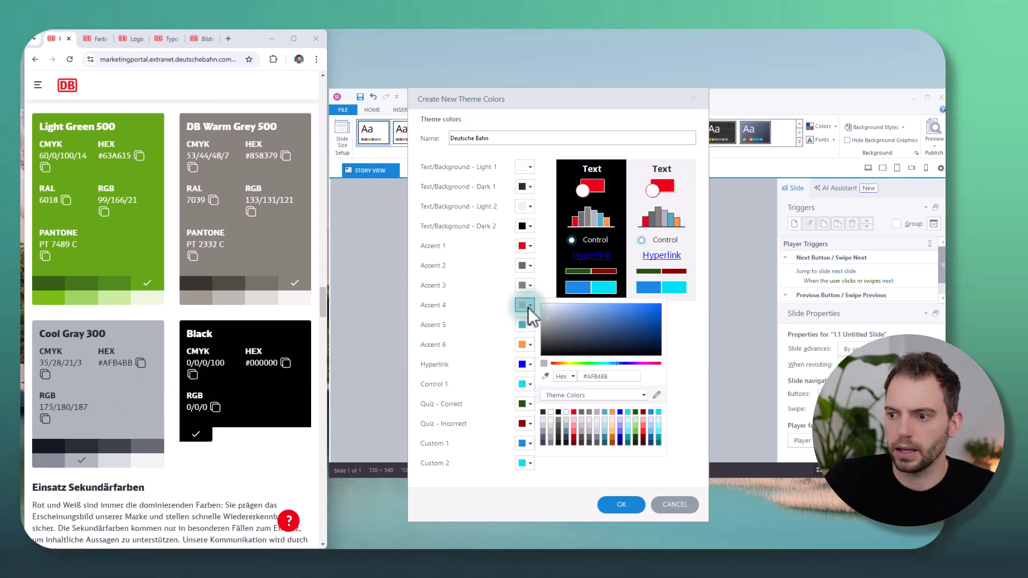
left_click(584, 469)
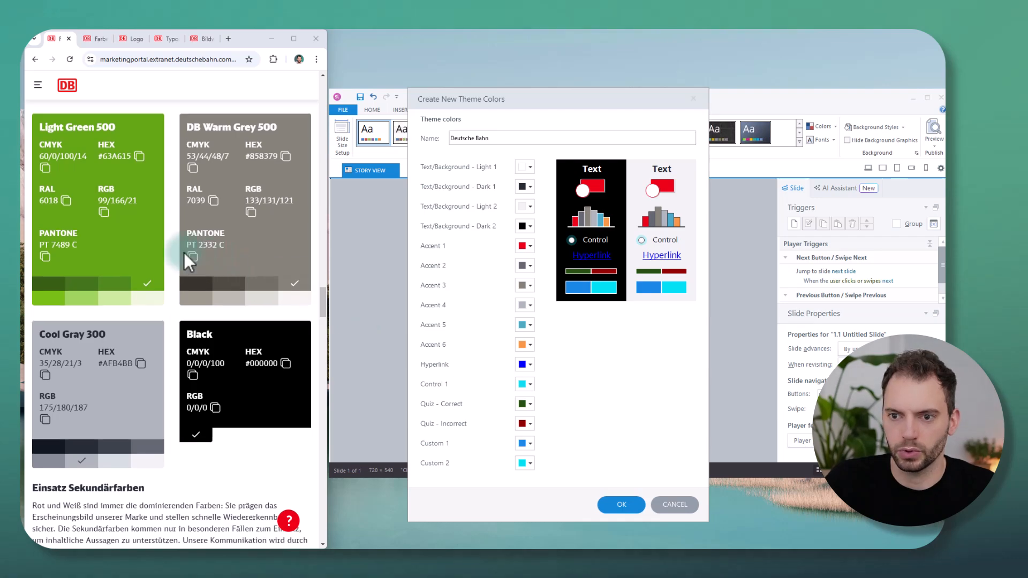
- Set Accent 5 to DB Yellow 500 (#FFD800), sampled from its colour card with the eyedropper
scroll(182, 252, "up", 15)
scroll(182, 251, "down", 5)
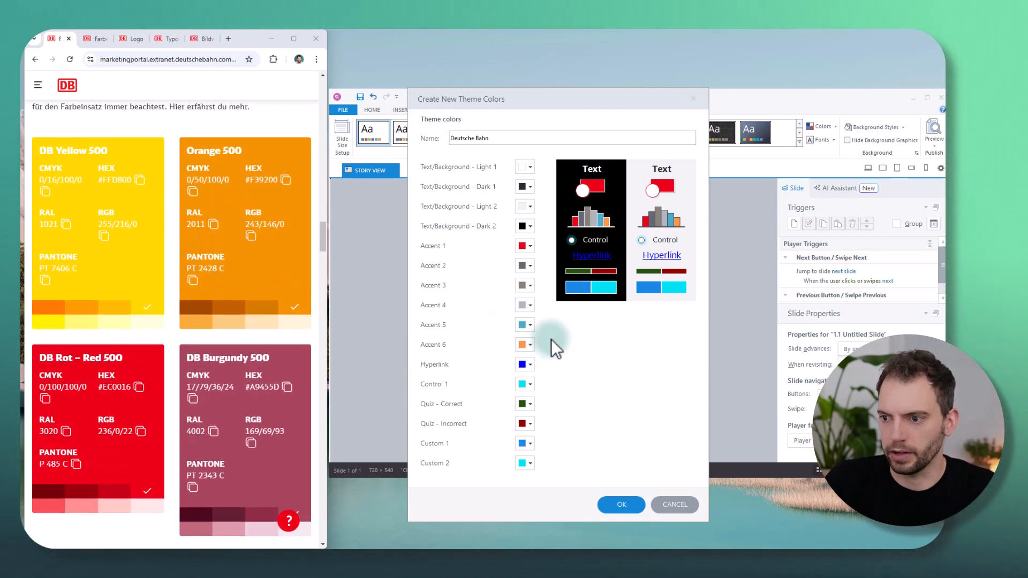
left_click(530, 325)
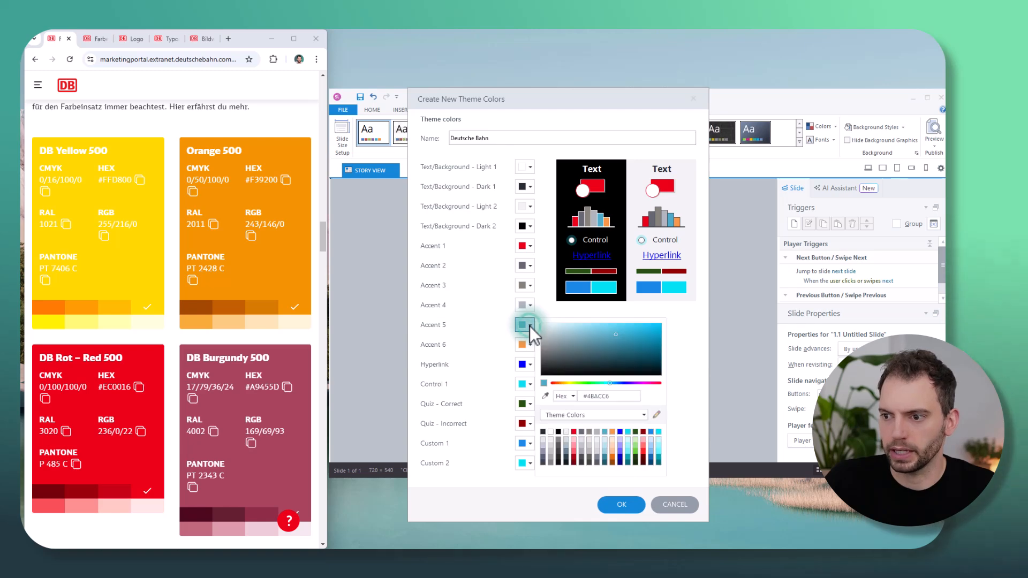
left_click(545, 396)
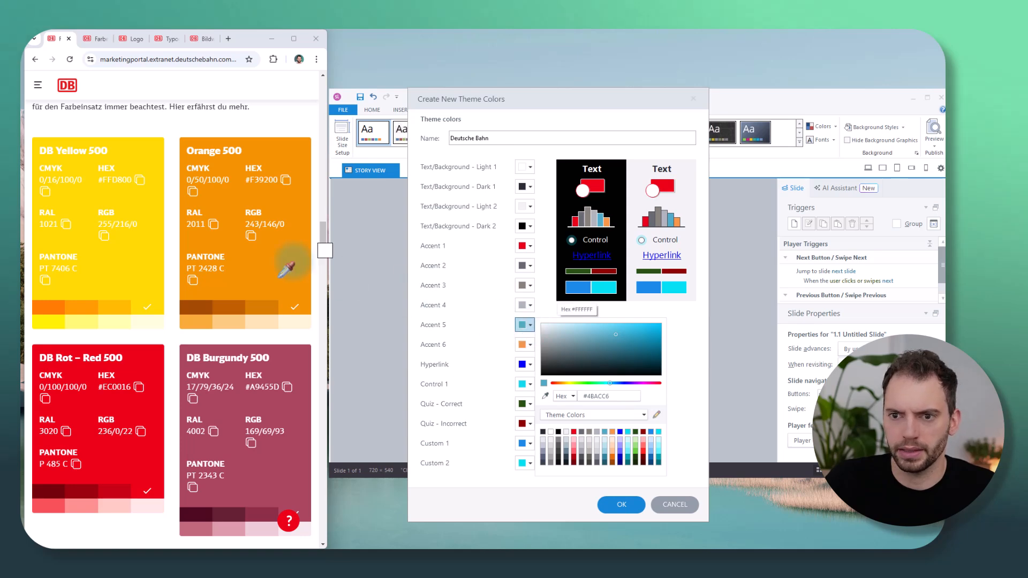
left_click(130, 266)
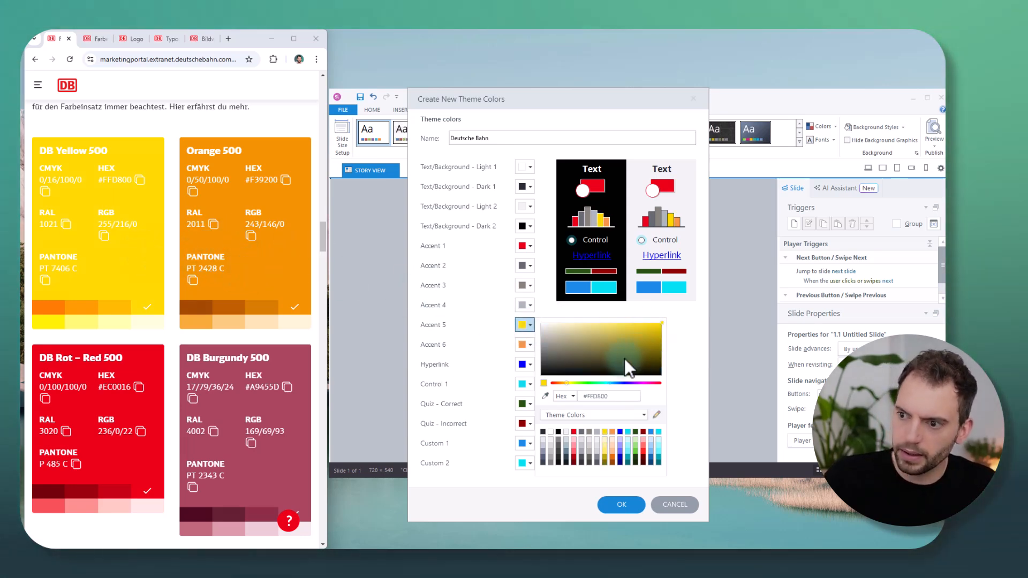
- Set Accent 6 to the same DB Yellow 500 by sampling its colour card with the eyedropper
left_click(530, 345)
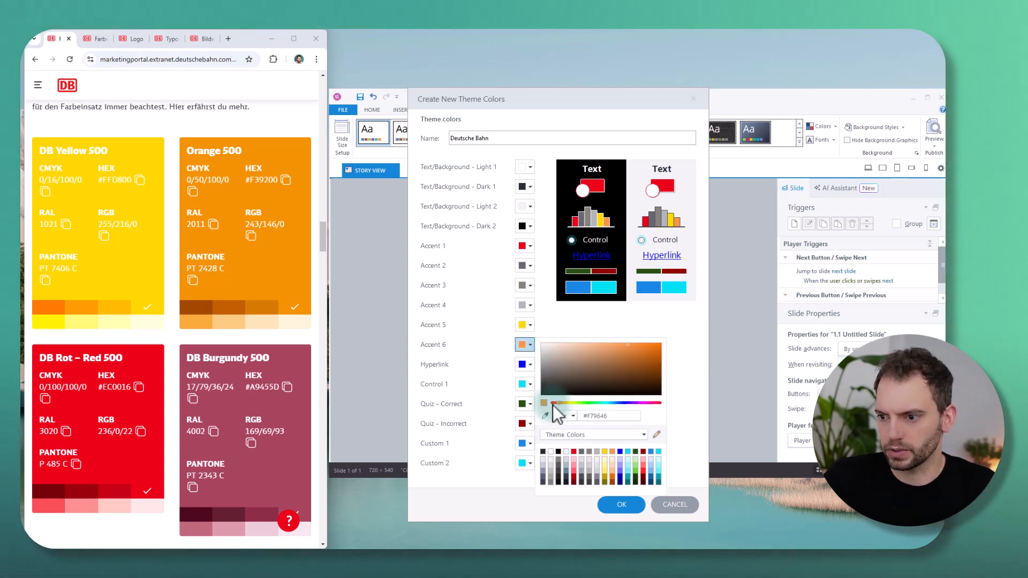
left_click(546, 414)
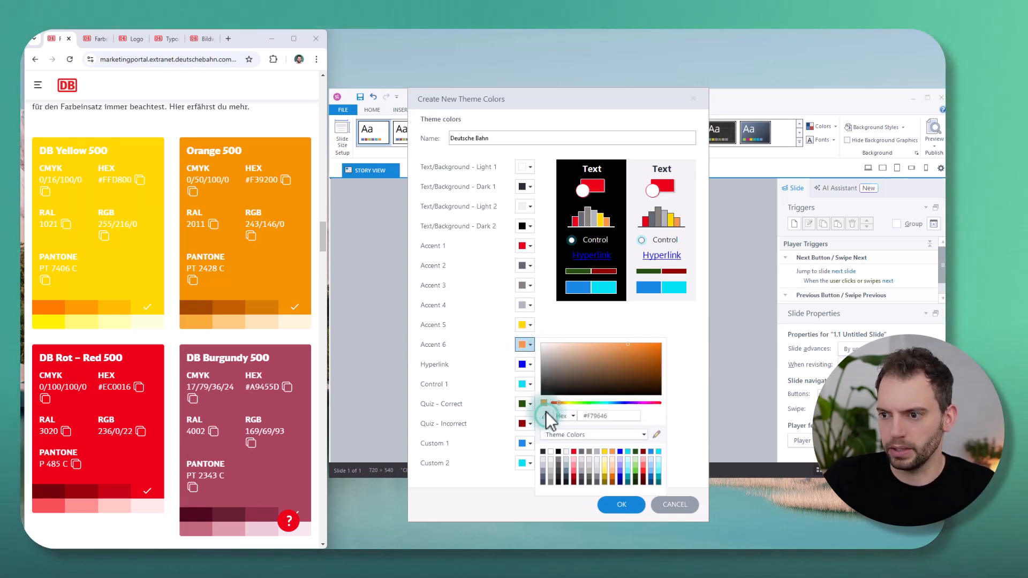
left_click(128, 277)
left_click(569, 320)
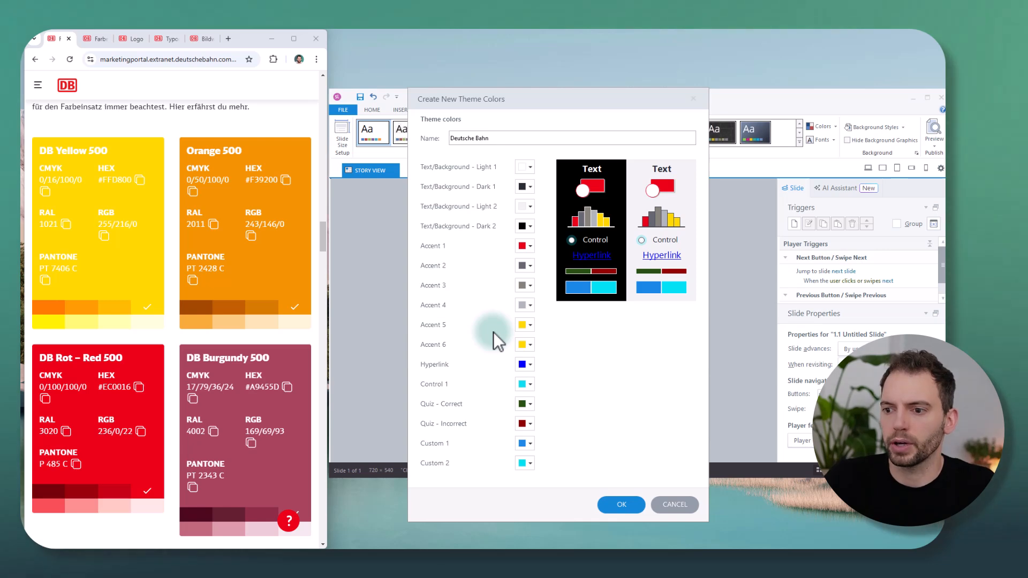
- Set the Hyperlink colour to the Accent 1 red (#EC0016) from the theme colours
left_click(531, 364)
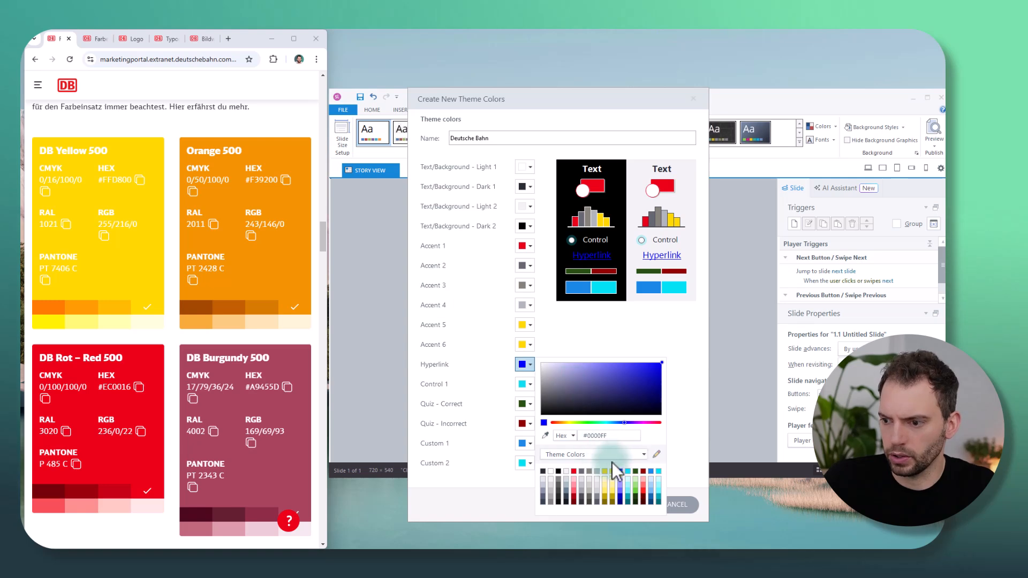
left_click(574, 472)
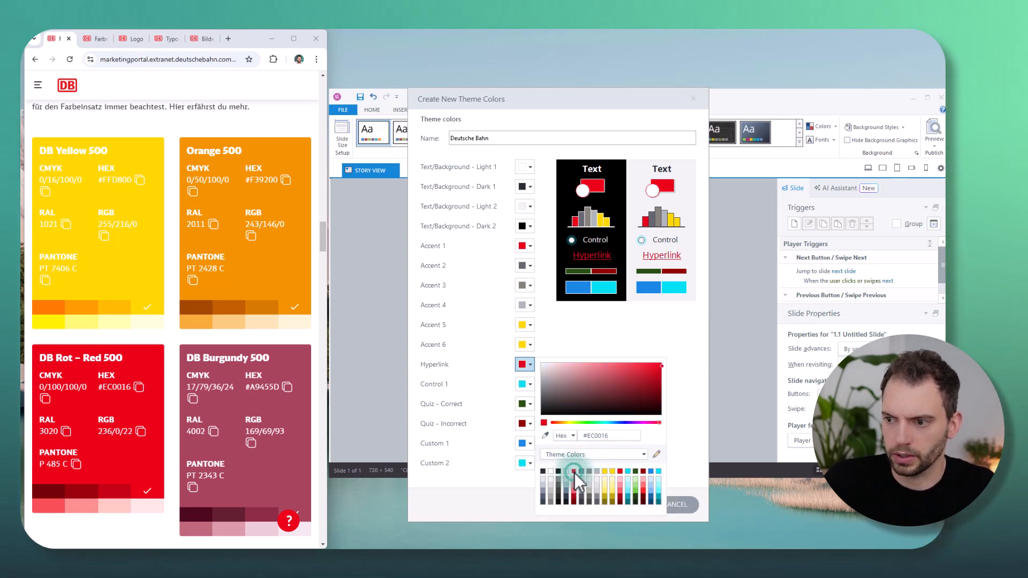
left_click(568, 333)
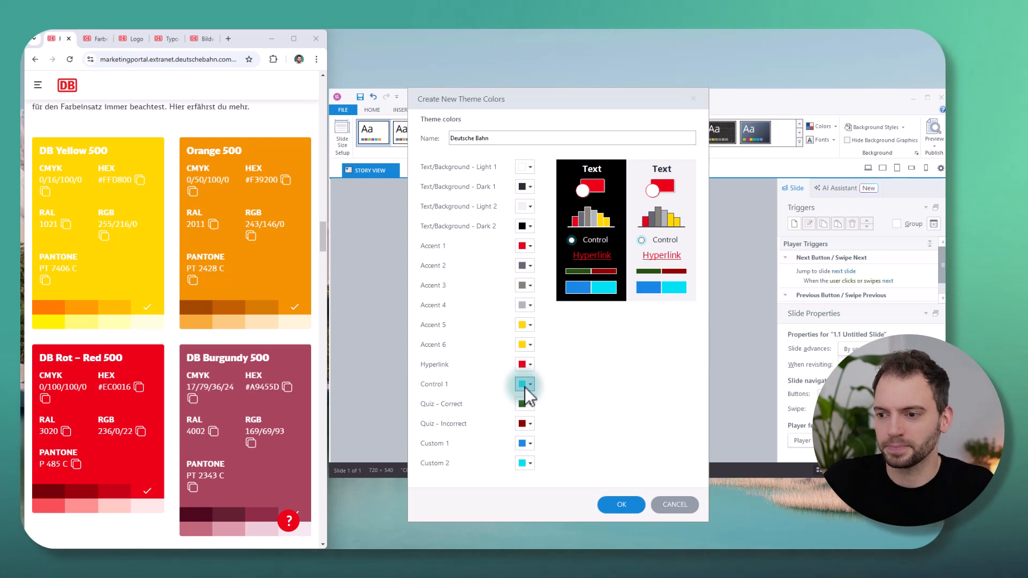
- Switch to the Job Aid Color Theme PDF in Acrobat, read what Control 1 and the colours below it are used for, and return to Storyline
key("alt")
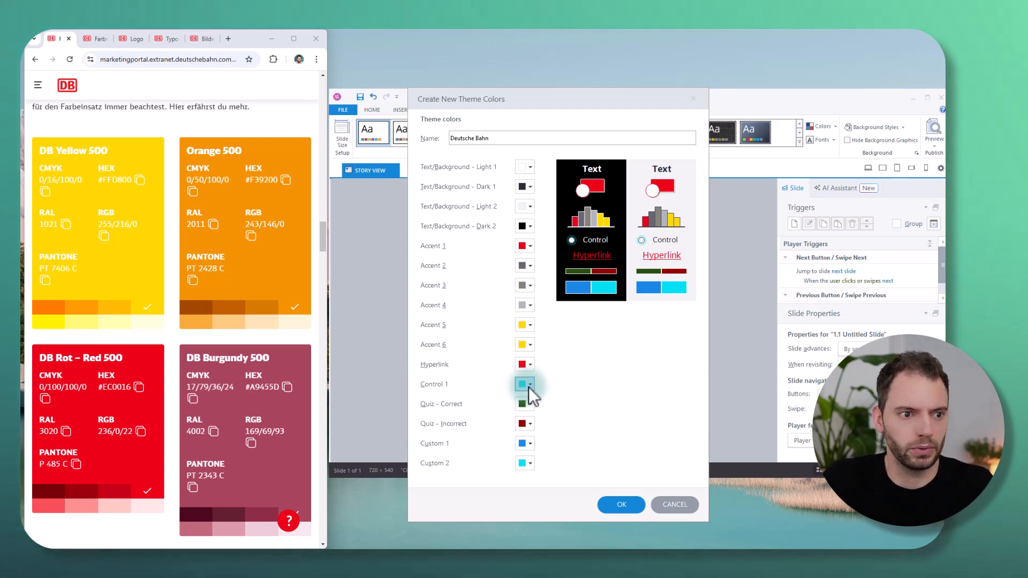
key("alt+Tab")
scroll(517, 293, "down", 5)
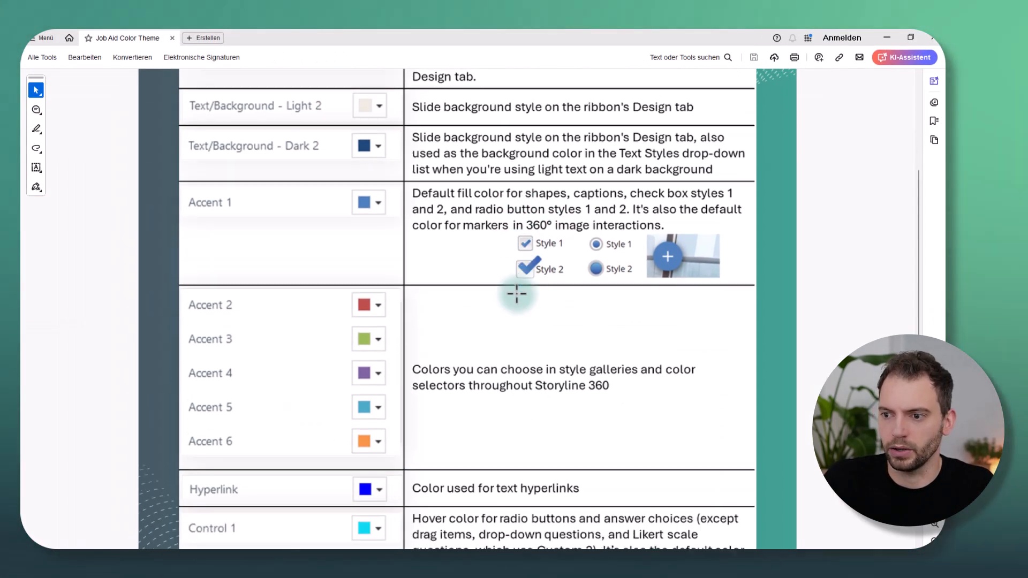
scroll(516, 294, "down", 1)
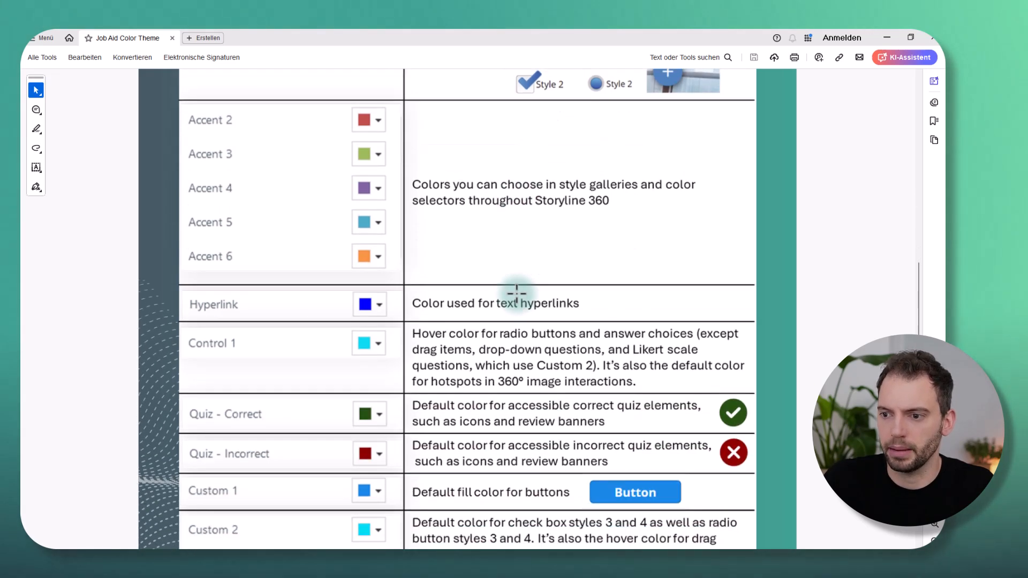
scroll(517, 292, "down", 1)
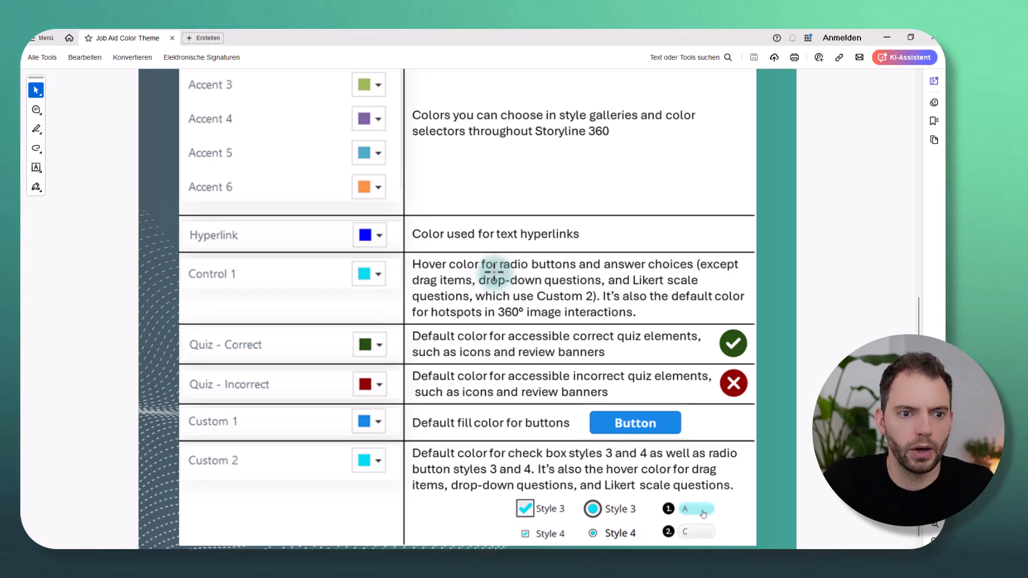
key("alt+Tab")
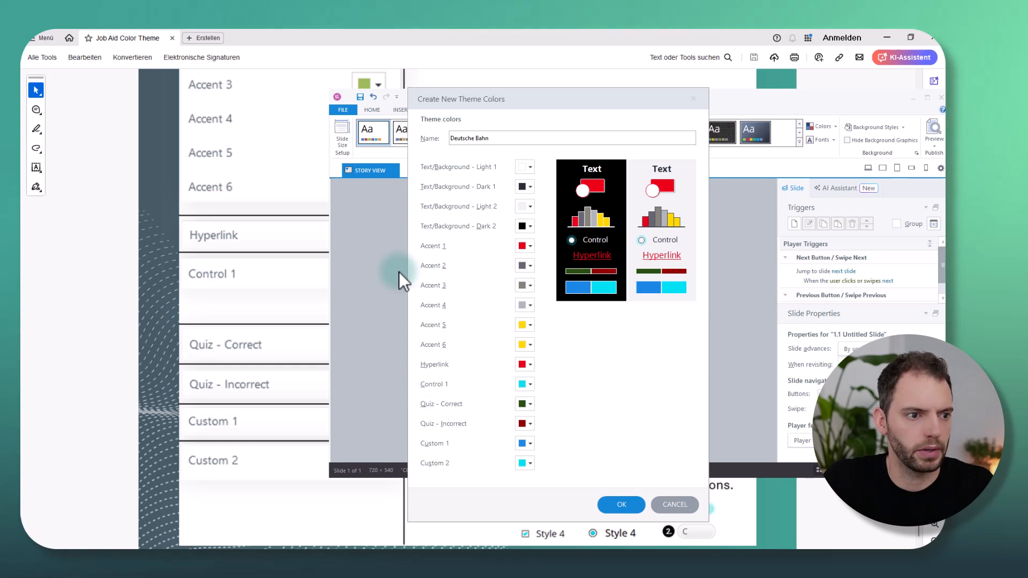
- Set Control 1 to Red 300 (#FA9090), showing that shade on the DB Rot card in the browser and sampling it with the eyedropper
key("alt+Tab")
scroll(190, 313, "down", 2)
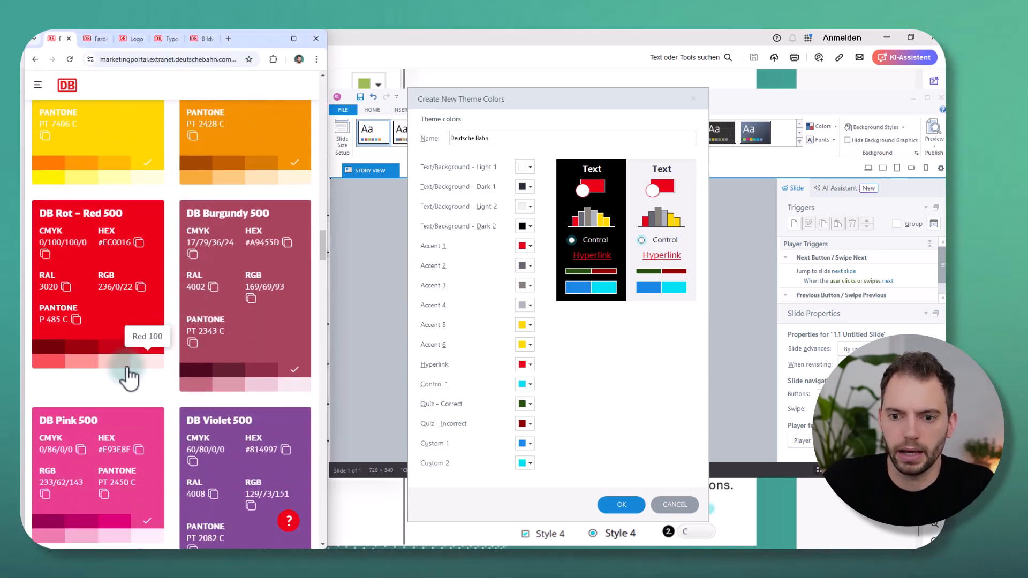
left_click(81, 363)
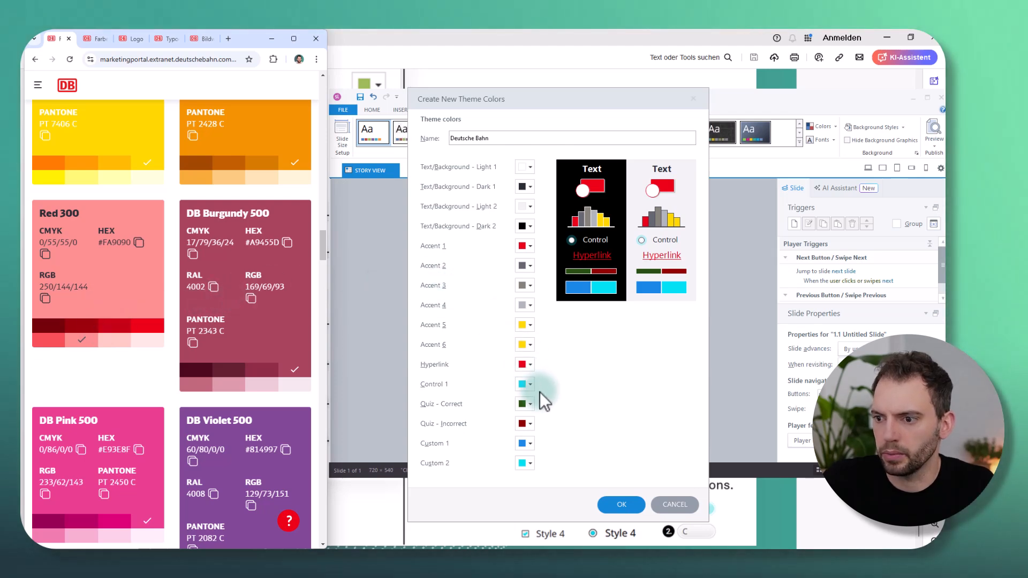
left_click(529, 385)
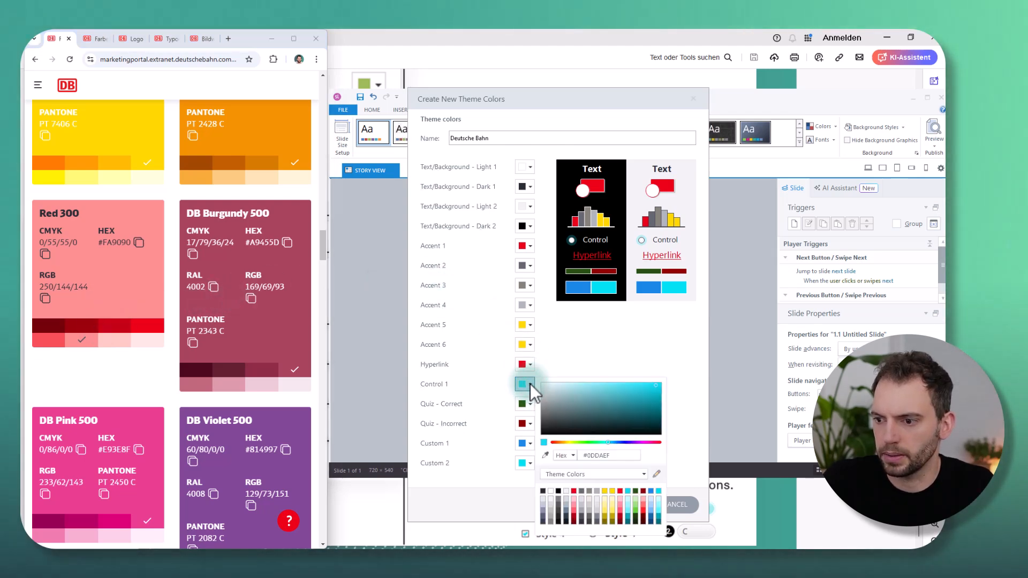
left_click(545, 455)
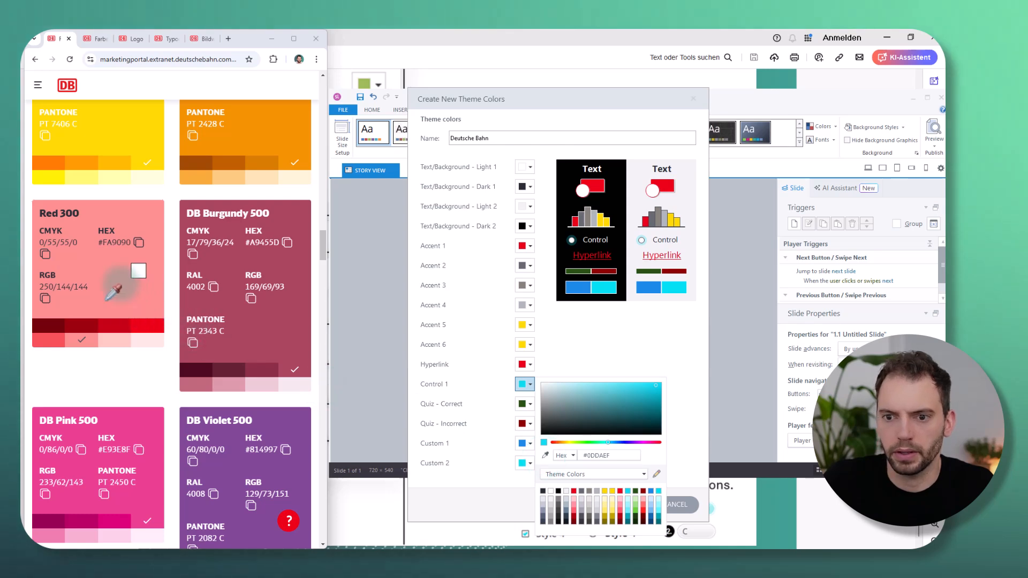
left_click(107, 279)
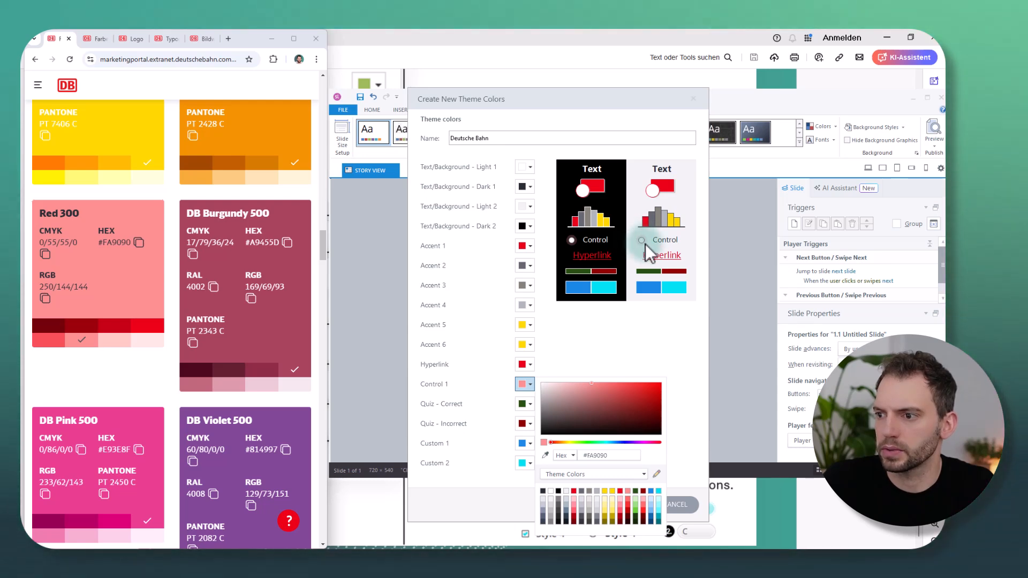
left_click(614, 344)
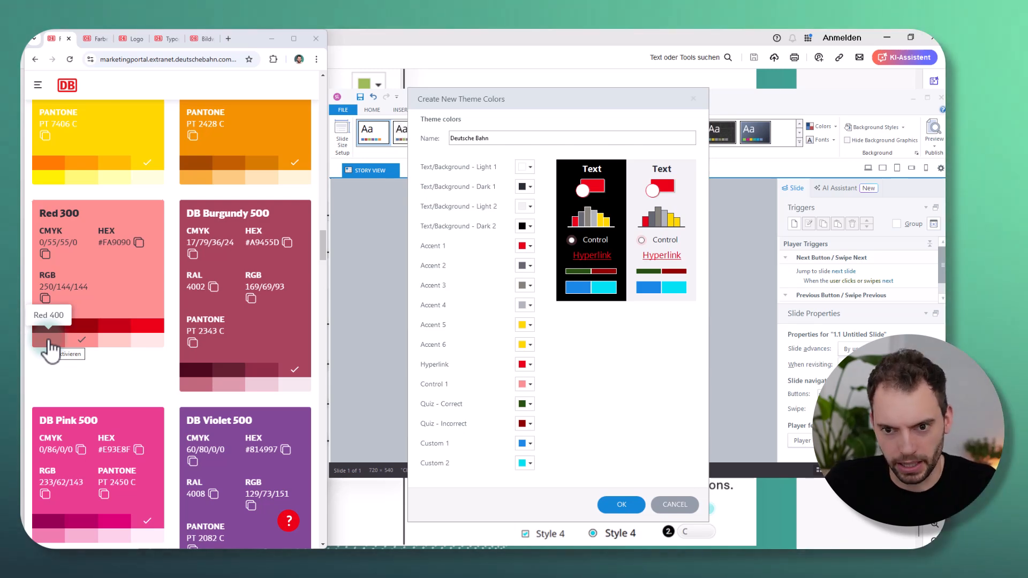
- Set Quiz - Incorrect to Red 400 (#F75056), showing that shade on the red colour card and sampling it with the eyedropper
left_click(48, 341)
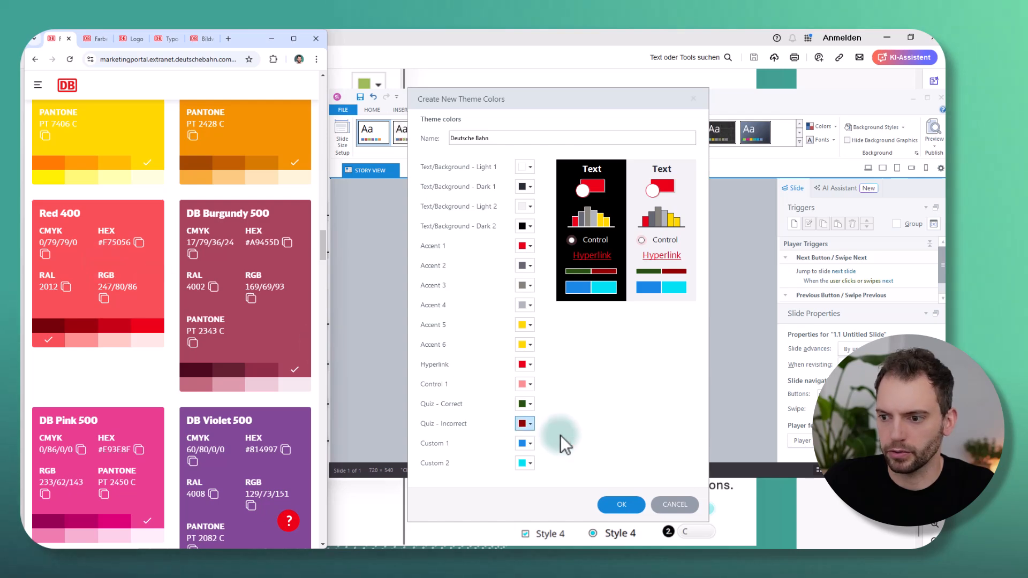
left_click(528, 425)
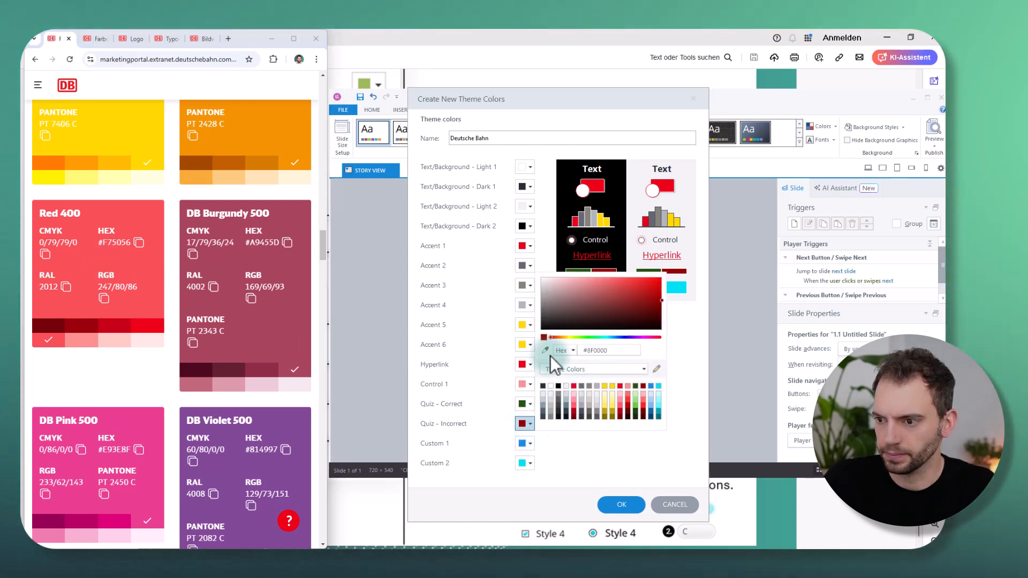
left_click(167, 307)
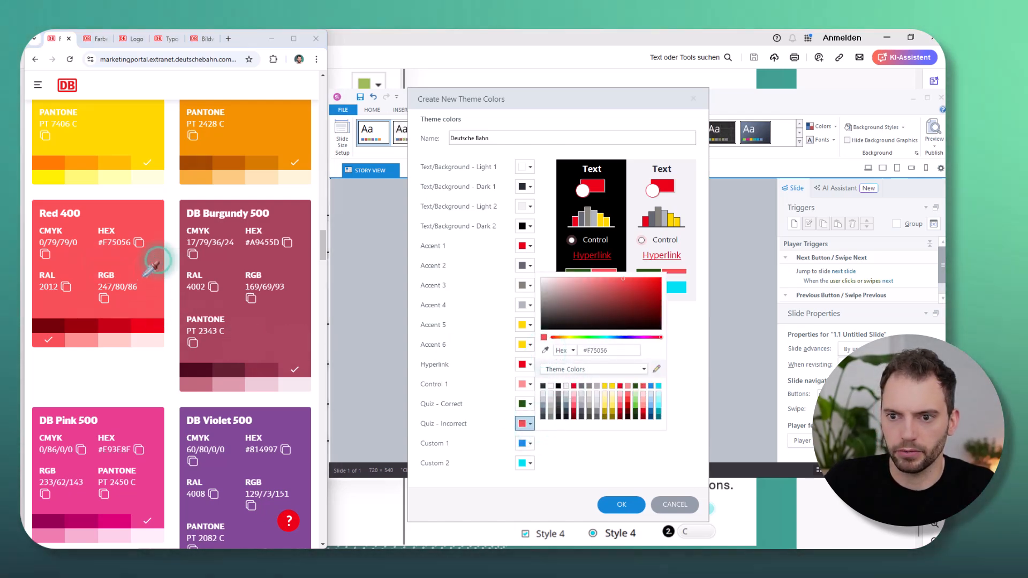
- Set Quiz - Correct to Light Green 400 (#78BE14), showing that shade on the light green colour card and sampling it with the eyedropper
left_click(131, 377)
scroll(131, 375, "down", 4)
scroll(130, 376, "down", 9)
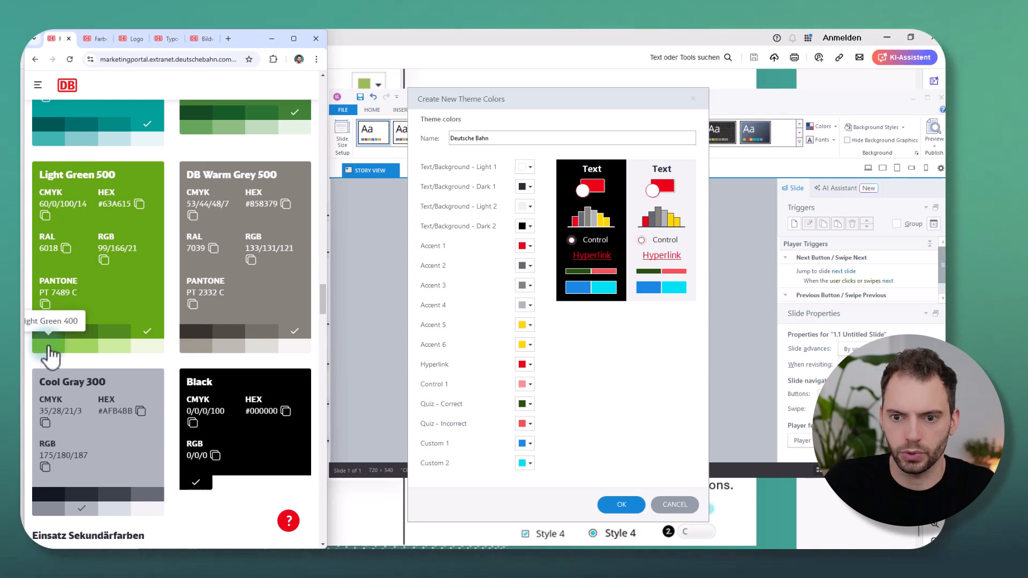
left_click(49, 345)
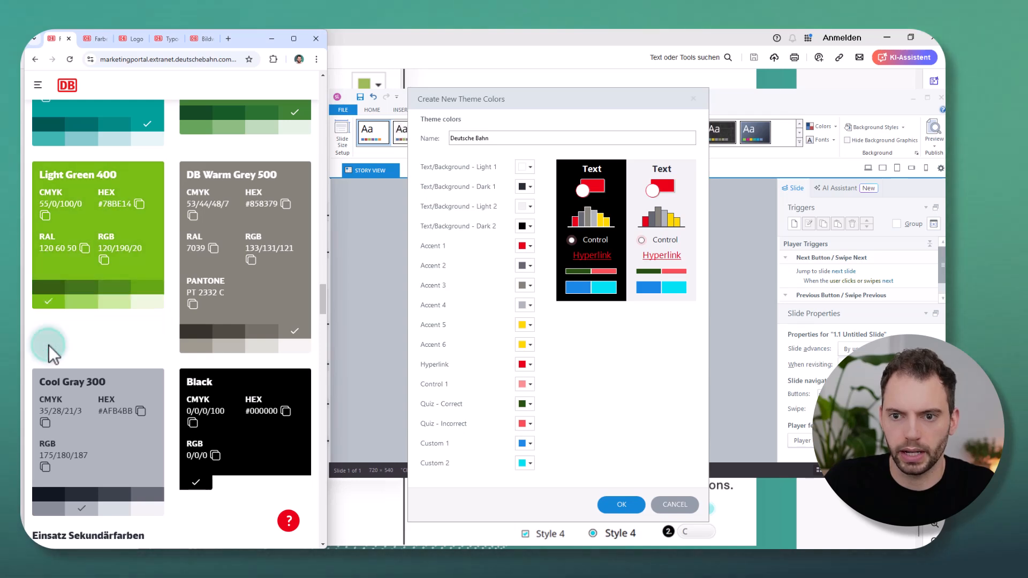
left_click(529, 384)
left_click(573, 355)
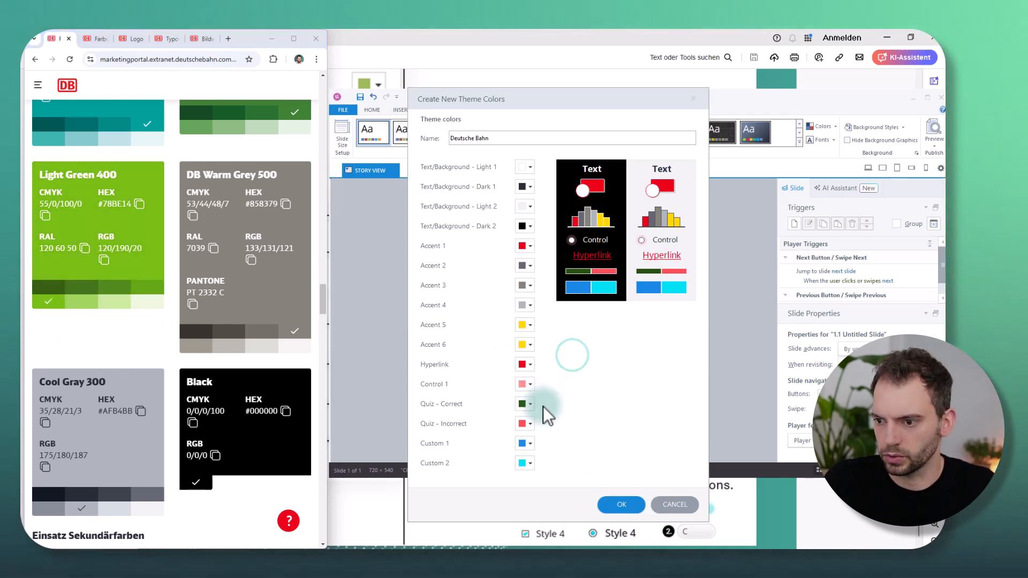
left_click(528, 404)
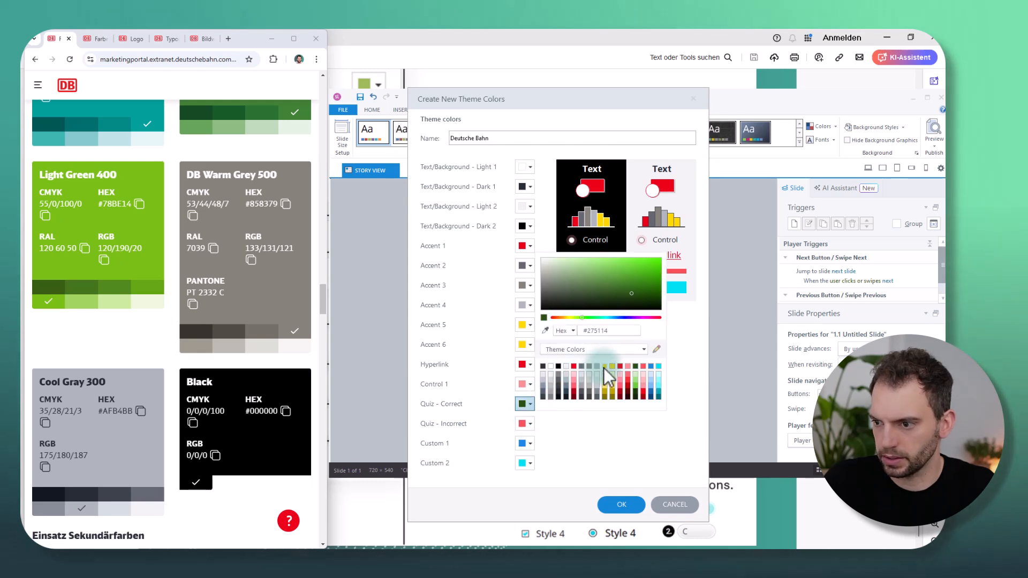
left_click(545, 331)
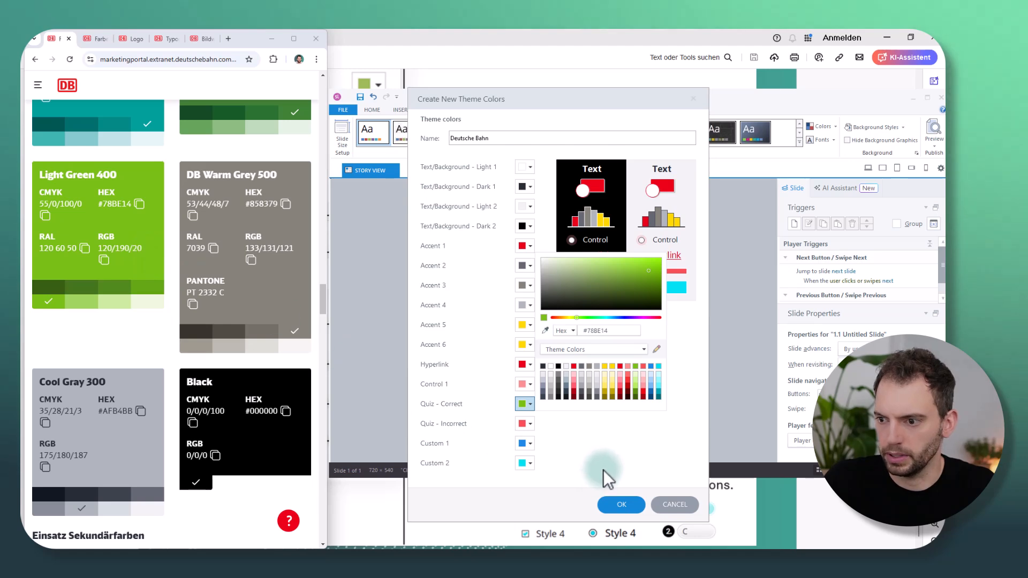
left_click(581, 437)
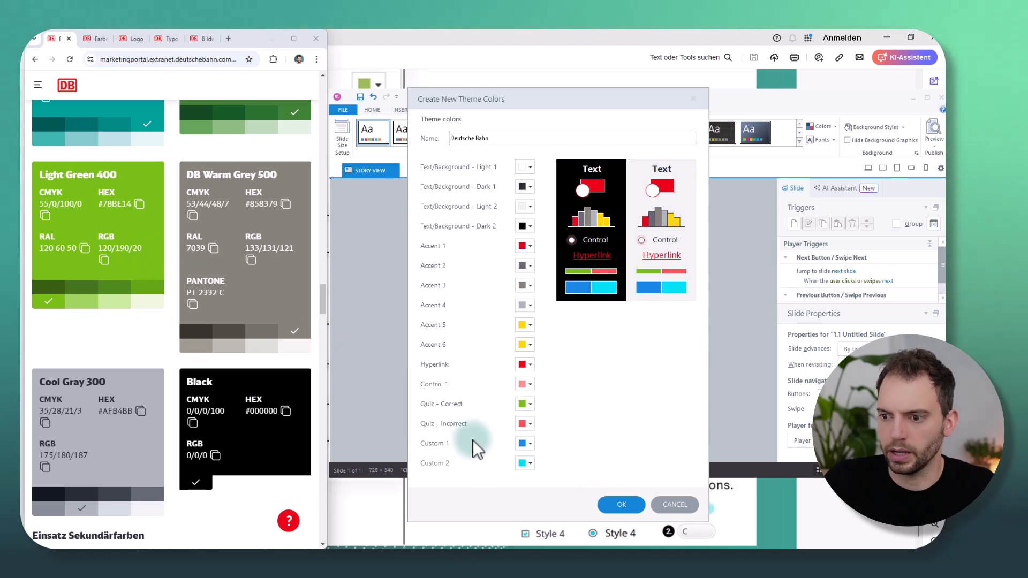
- Switch to the Job Aid Color Theme PDF in Acrobat, read what Custom 1 and Custom 2 are used for, and return to Storyline and the browser
key("alt")
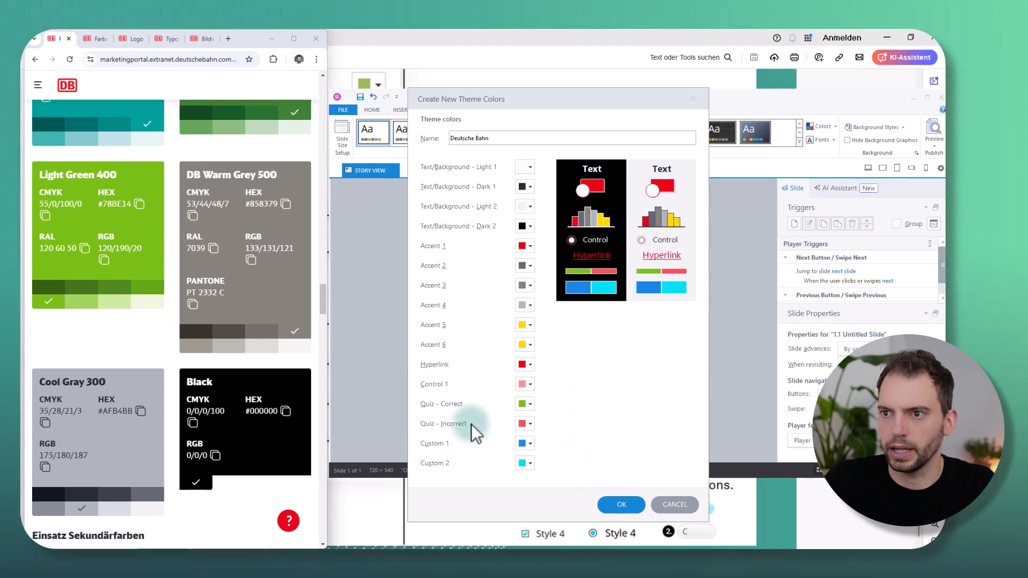
key("alt+Tab")
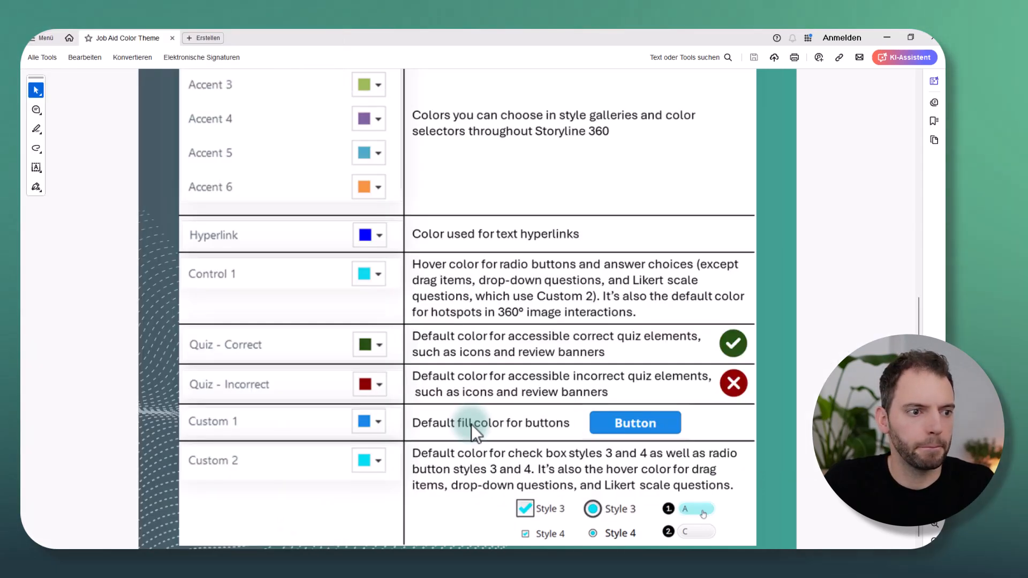
scroll(448, 362, "down", 1)
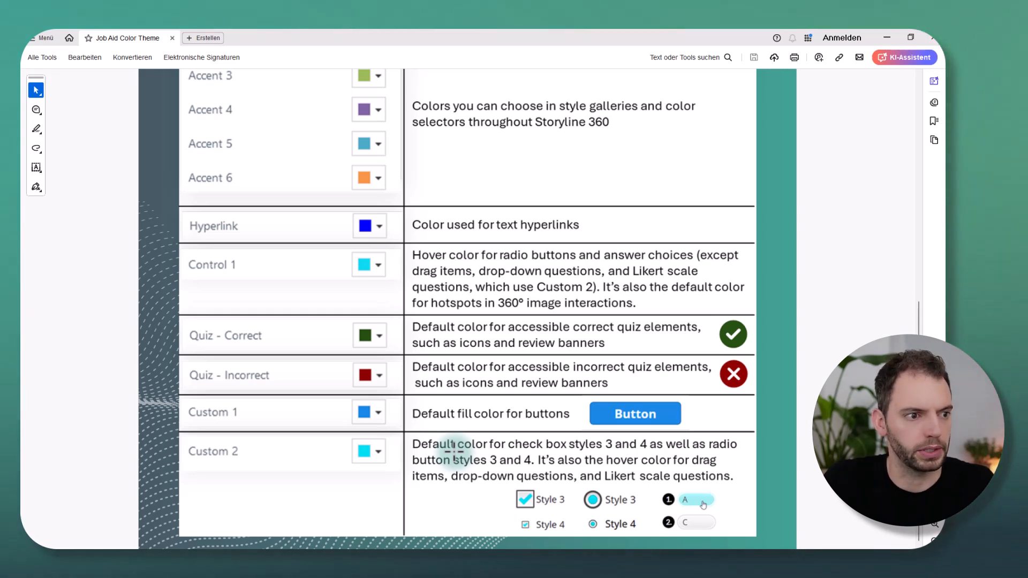
key("alt+Tab")
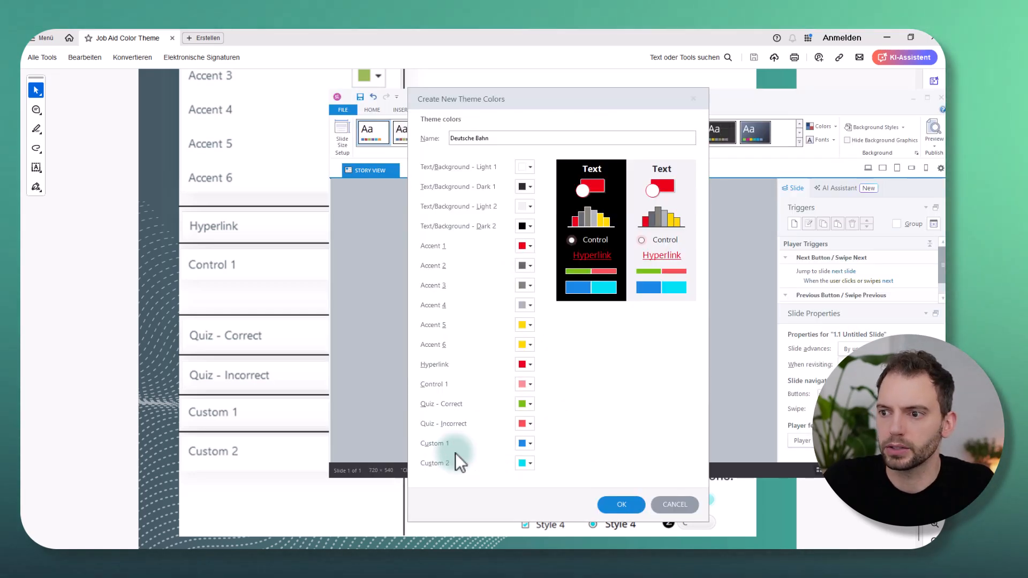
key("alt+Tab")
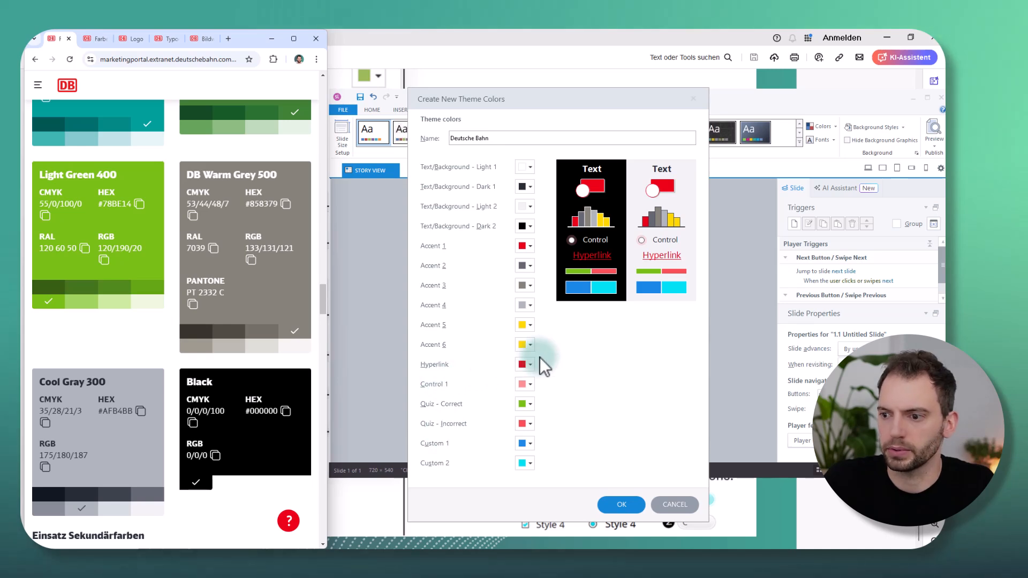
- Set Custom 1 to the Accent 1 red (#EC0016) and Custom 2 to the Control 1 theme colour, and save the new theme colours
left_click(530, 443)
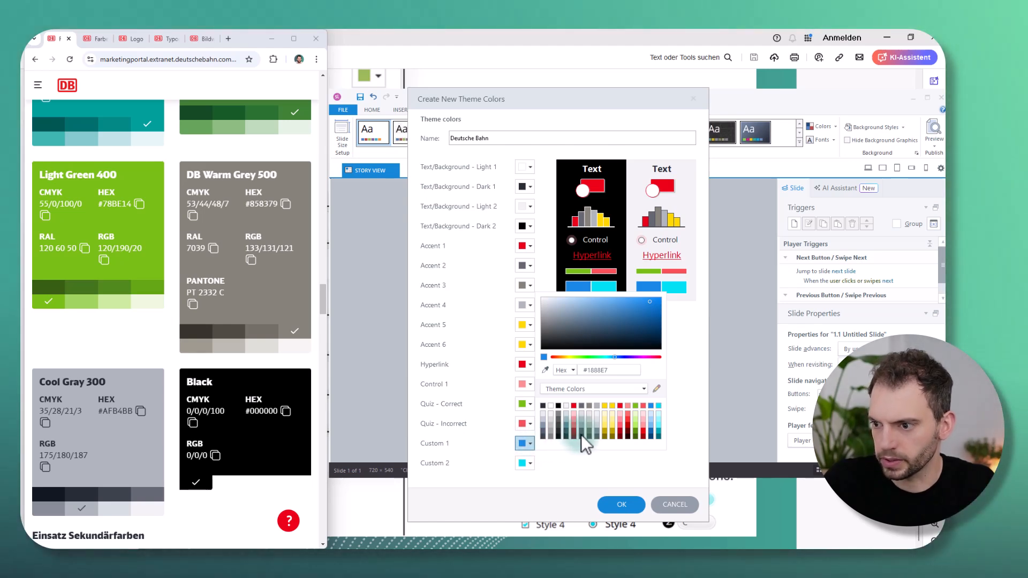
left_click(574, 405)
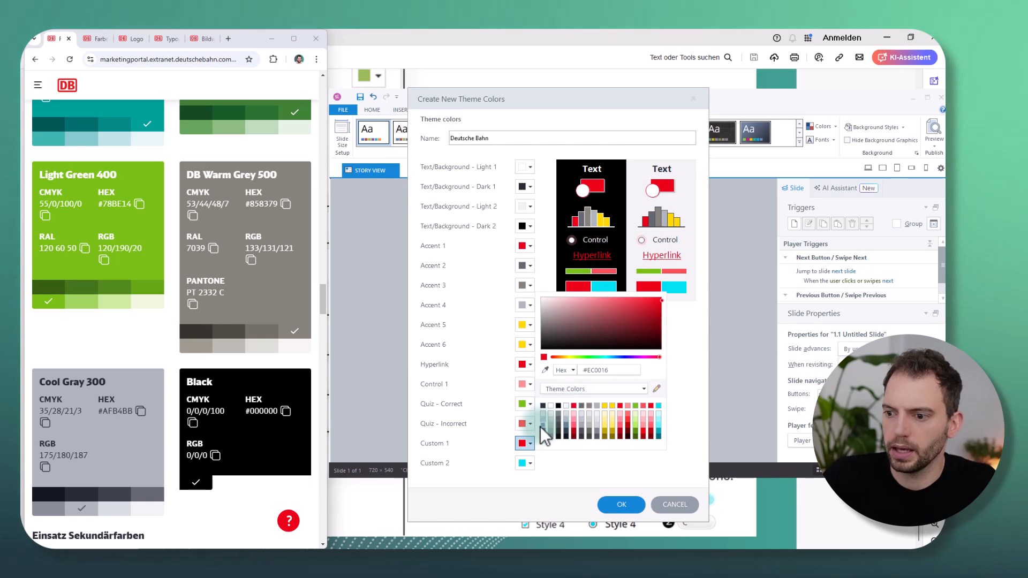
left_click(531, 464)
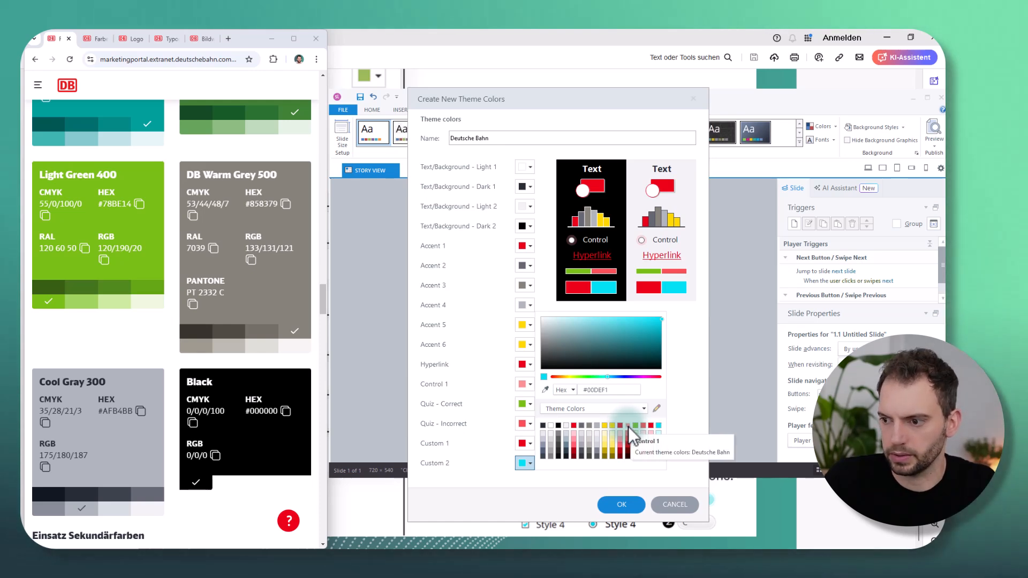
left_click(628, 426)
left_click(686, 462)
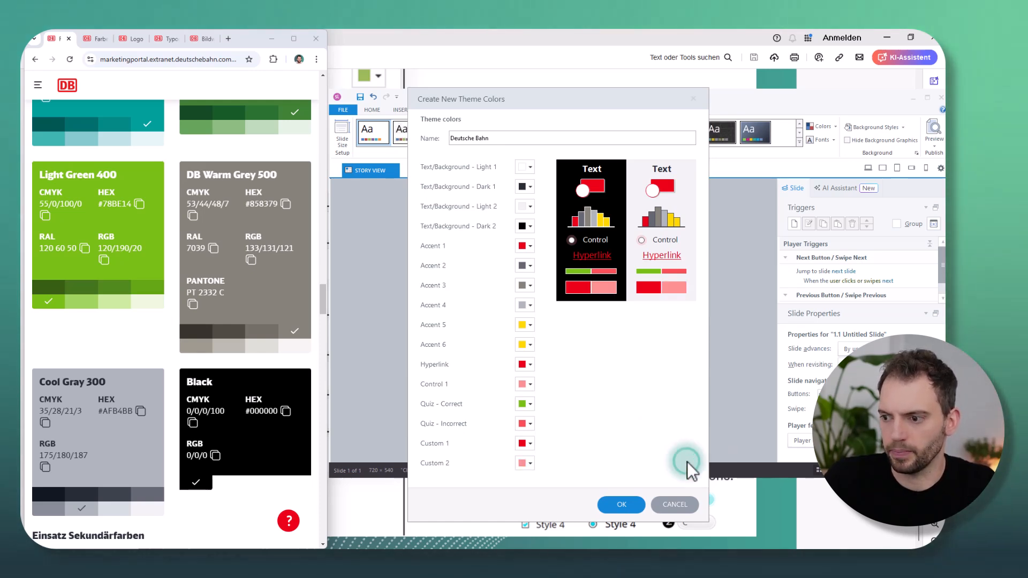
left_click(621, 504)
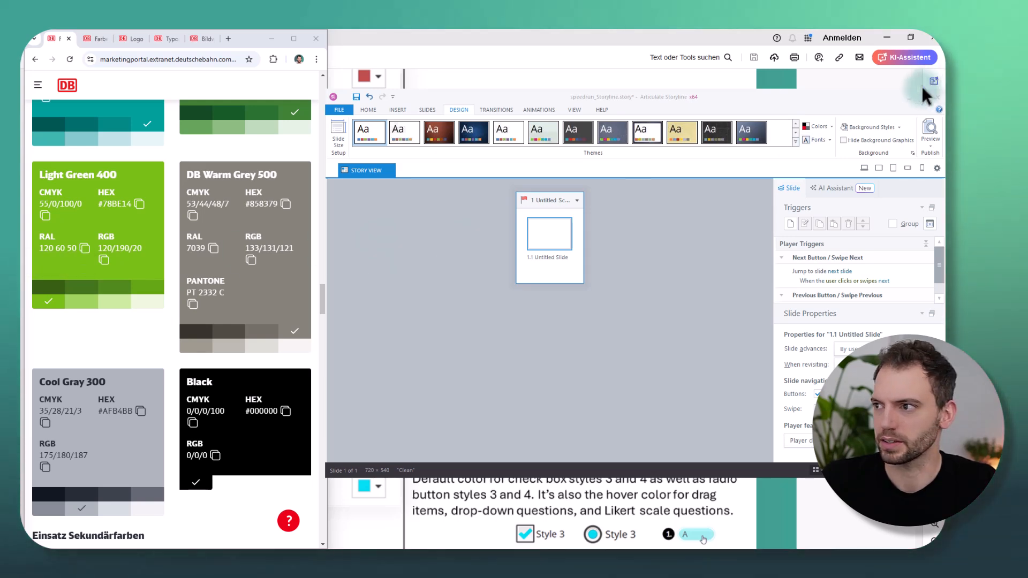
- Maximize the Storyline window and set the slide size to the 16:9 (960×540) preset
left_click(924, 98)
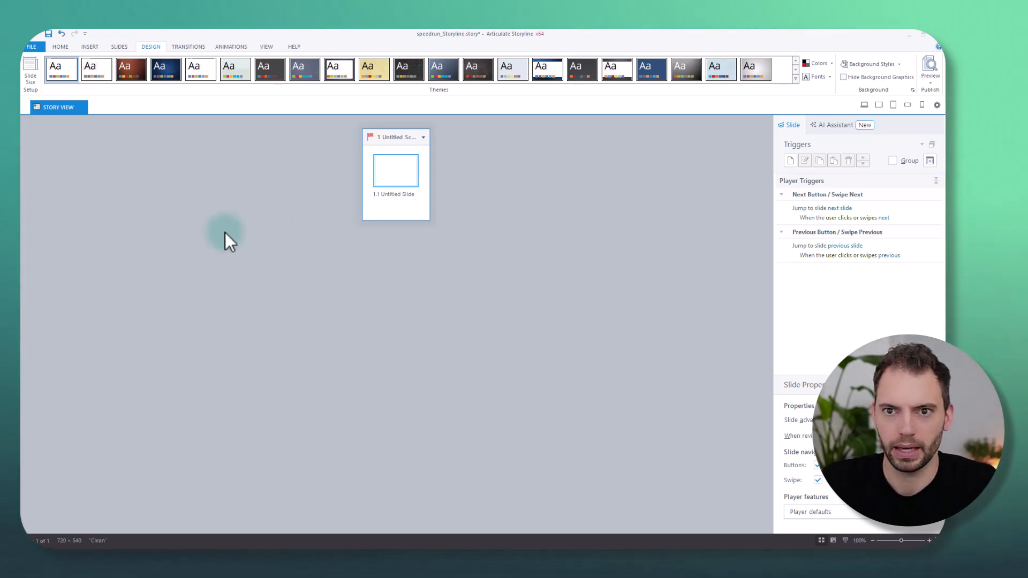
left_click(31, 72)
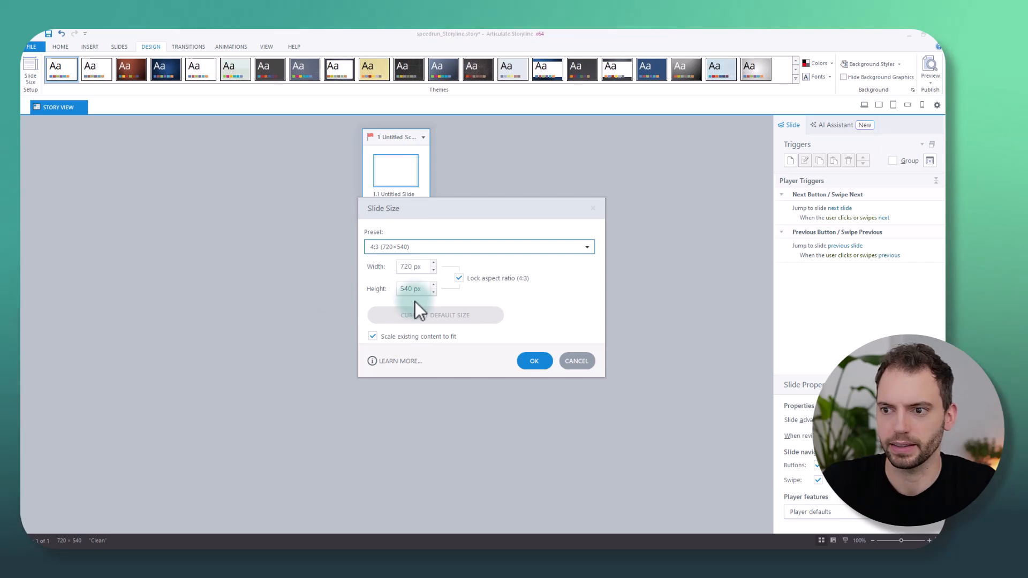
left_click(394, 249)
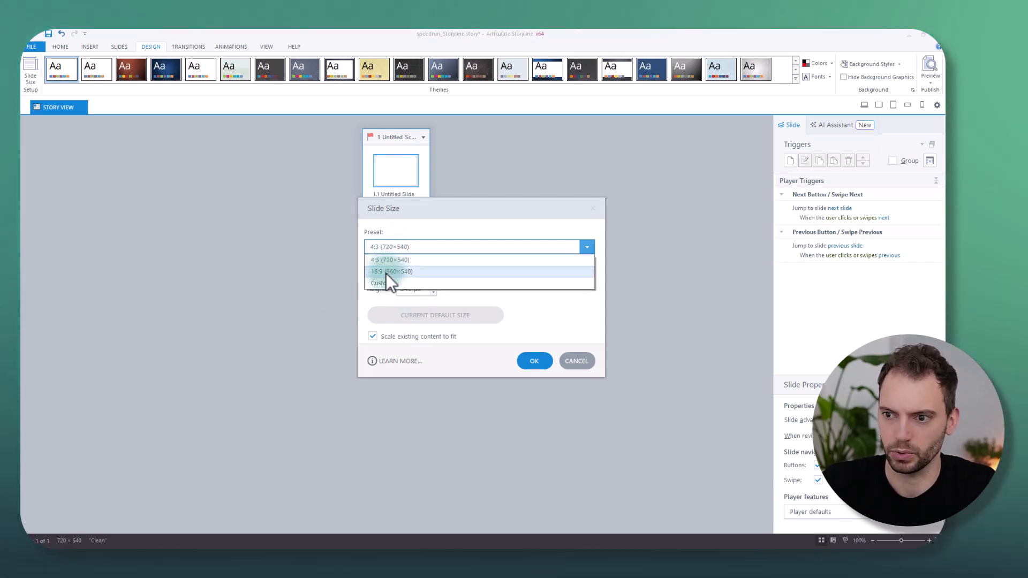
left_click(385, 272)
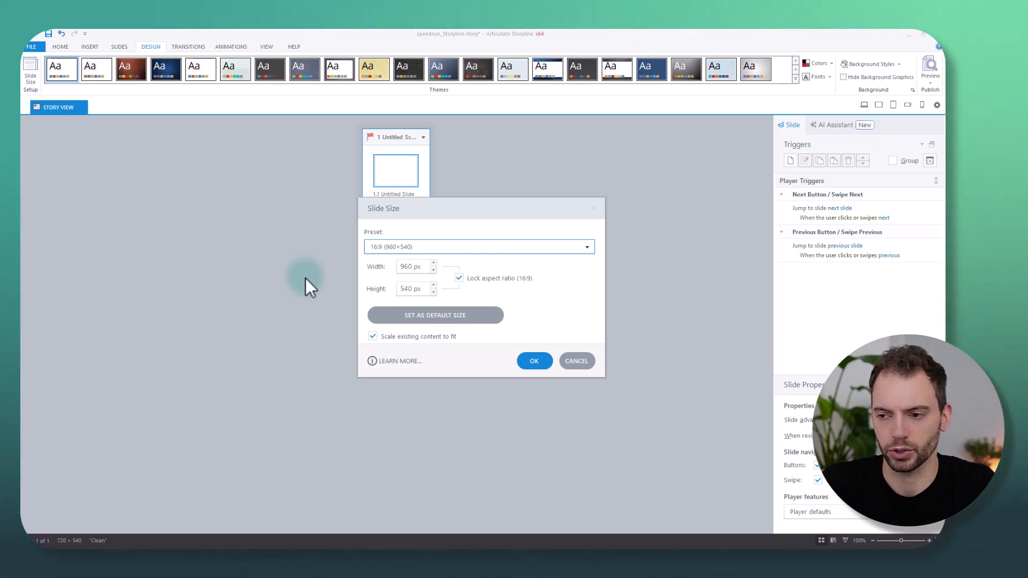
left_click(534, 360)
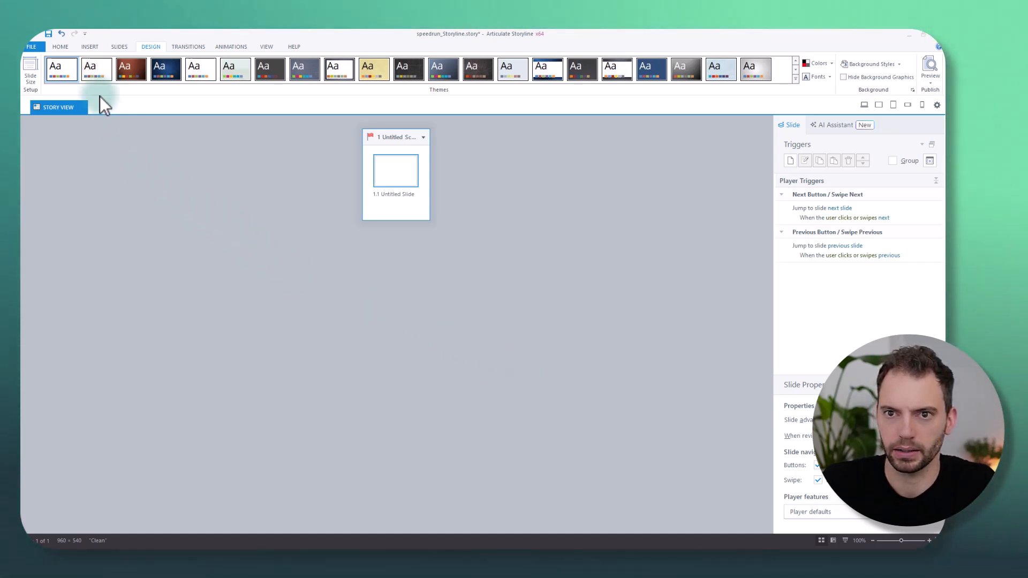
- Open Content Library 360 for inserting new slides and look through the Essence and Vitality template slides
left_click(62, 46)
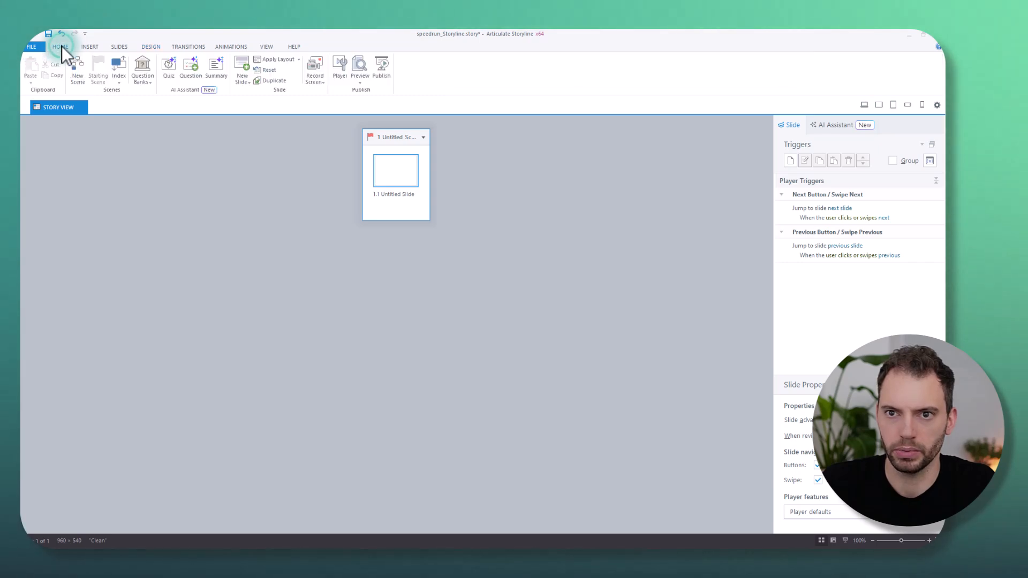
left_click(244, 82)
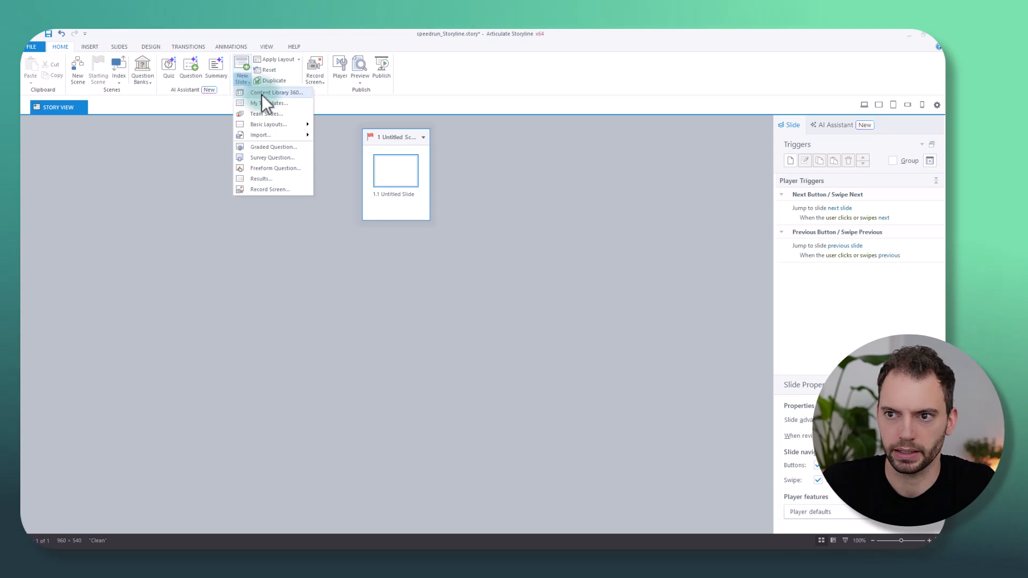
left_click(305, 94)
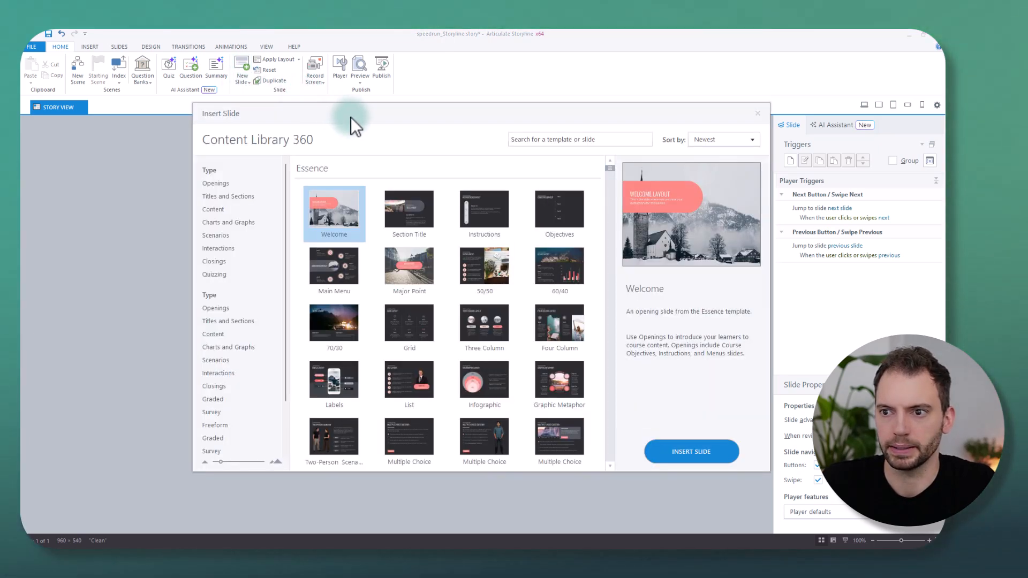
left_click_drag(361, 114, 335, 114)
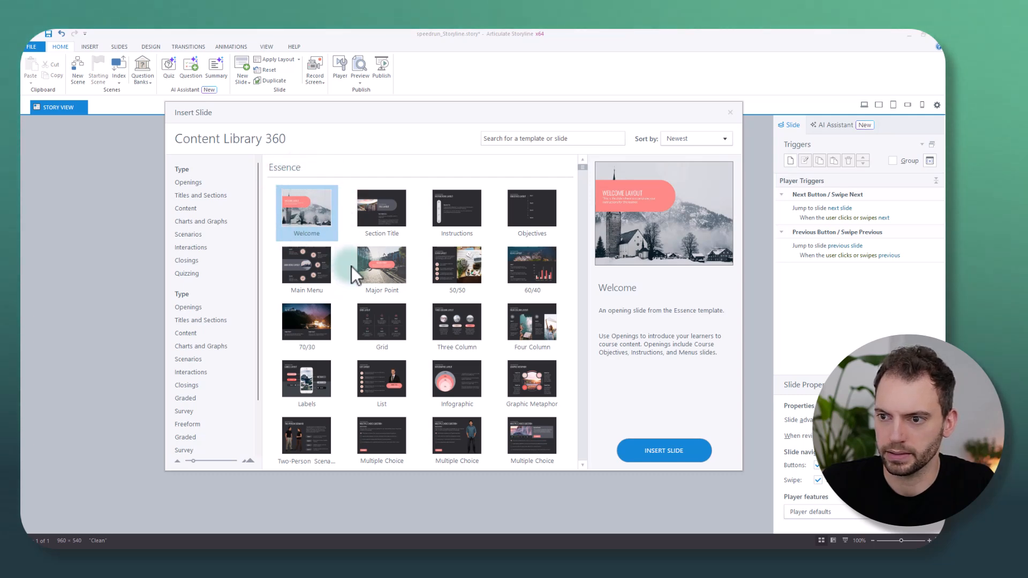
scroll(352, 266, "down", 10)
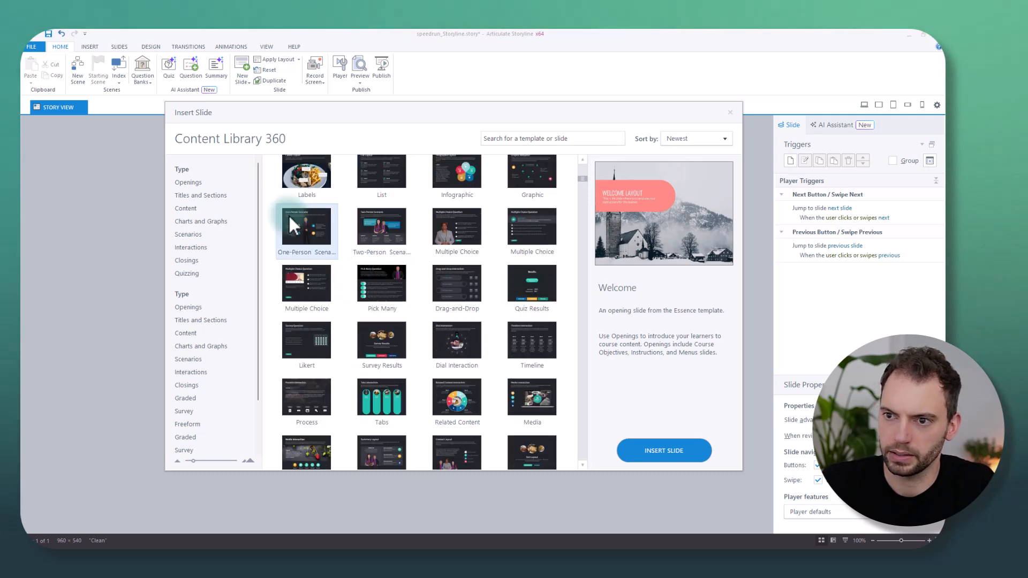
scroll(289, 214, "down", 5)
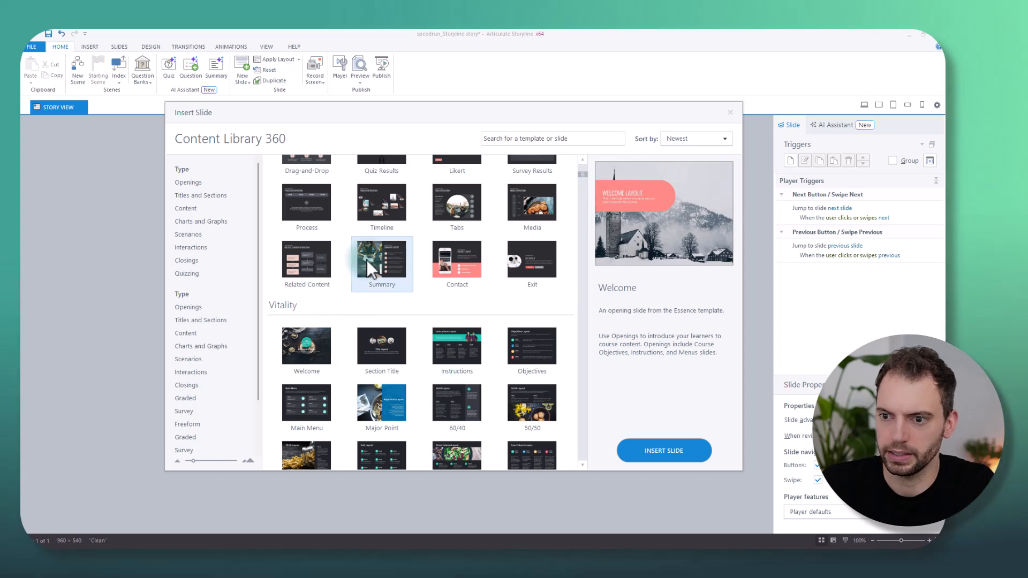
scroll(332, 293, "down", 4)
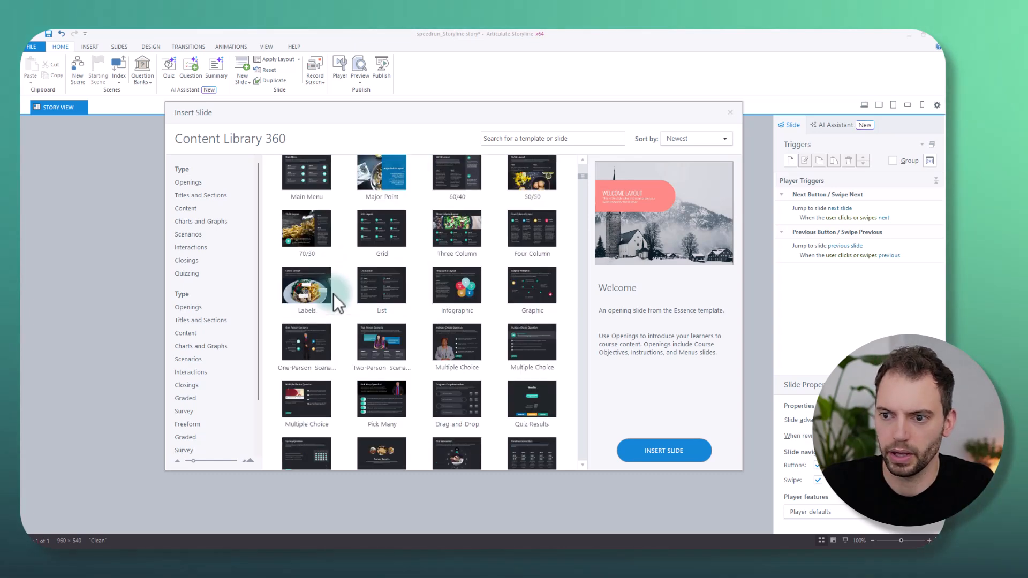
- Filter the library templates to the Light theme and look through the matching slides
scroll(206, 335, "down", 3)
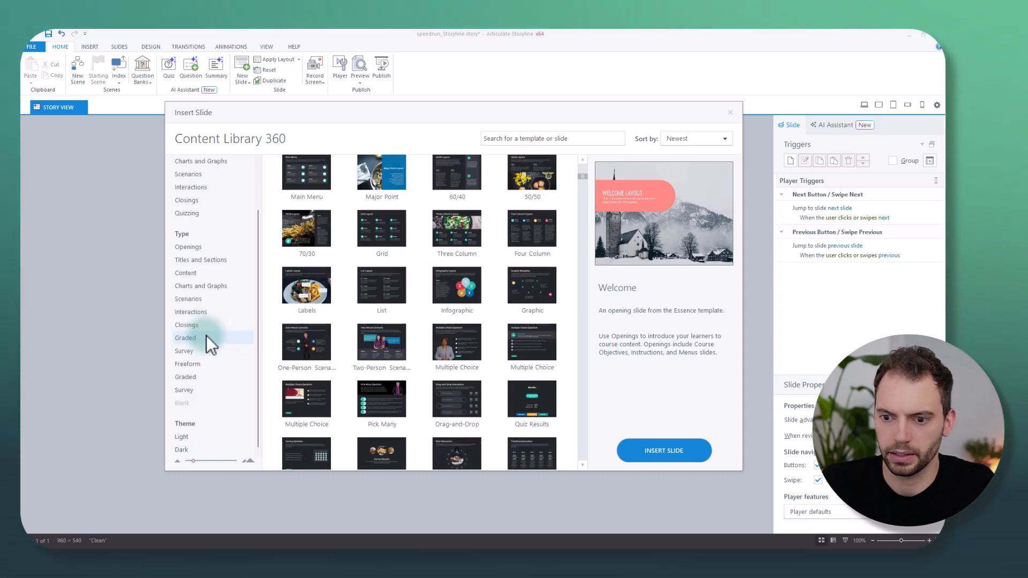
left_click(189, 436)
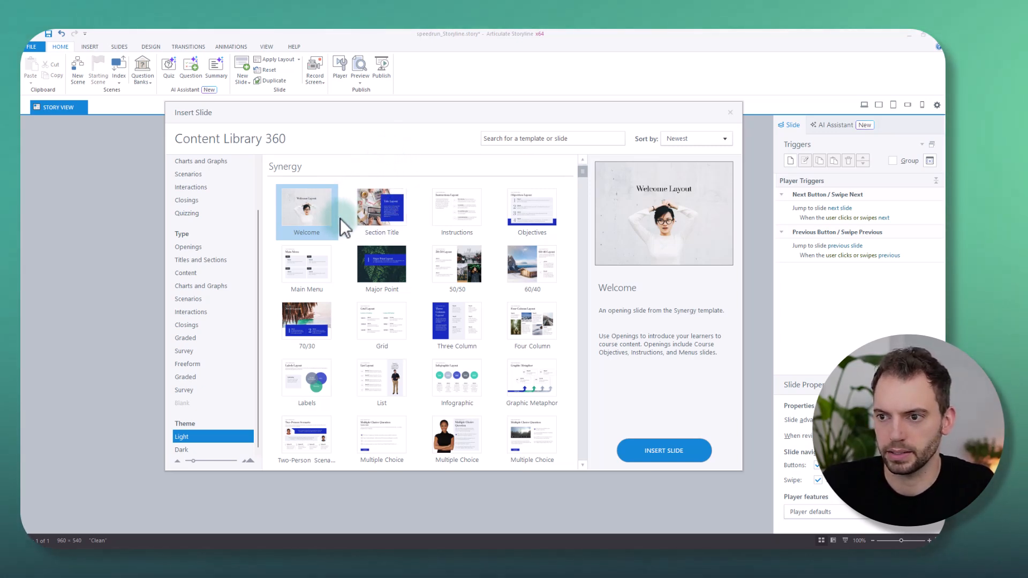
scroll(340, 219, "down", 4)
scroll(340, 219, "down", 6)
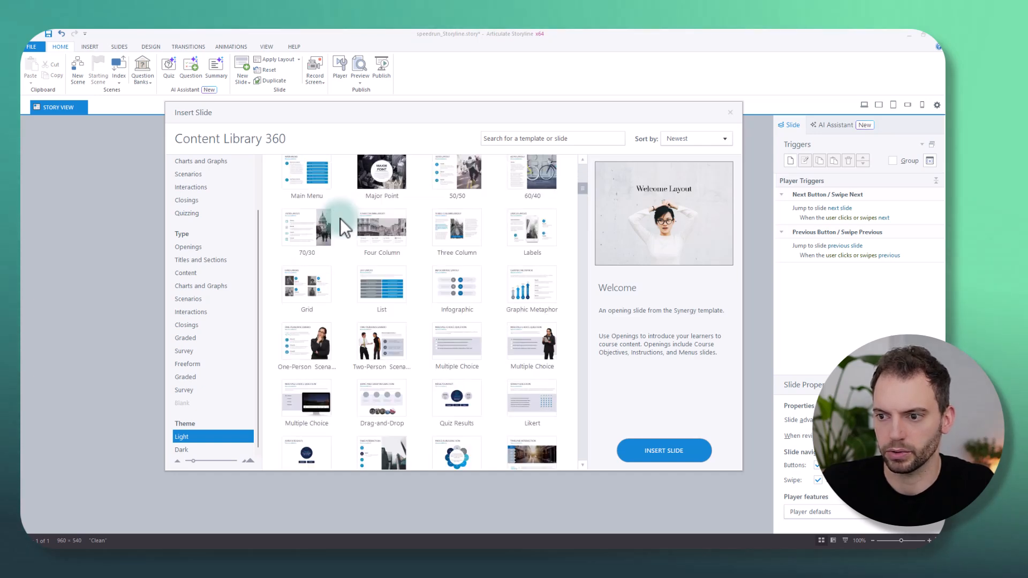
scroll(340, 218, "up", 10)
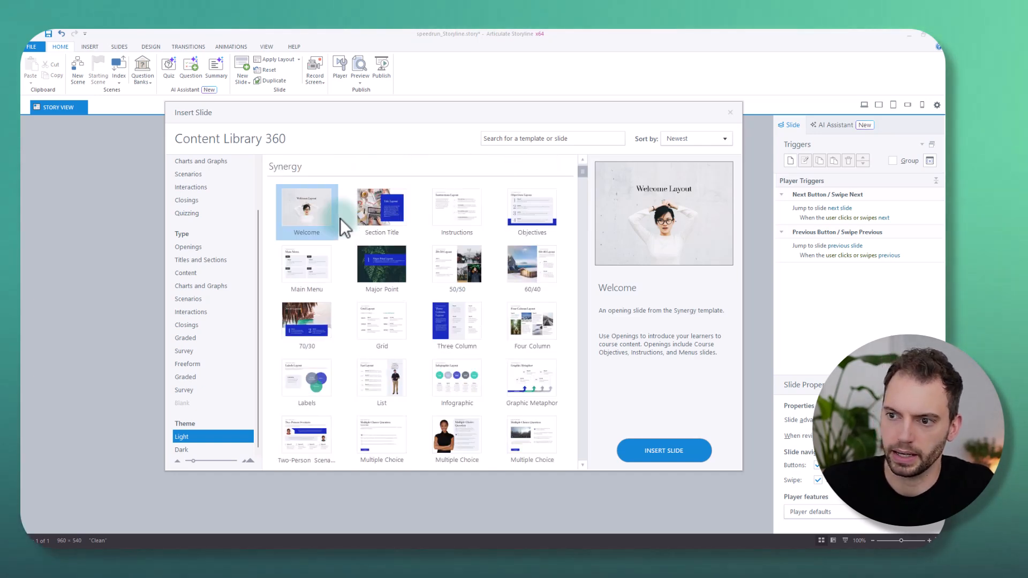
left_click(375, 213)
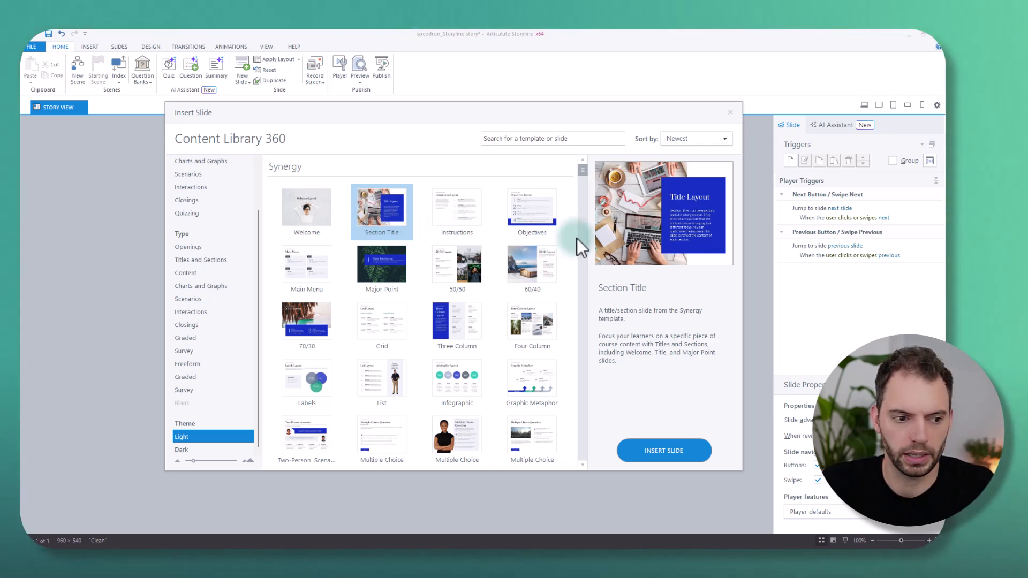
left_click(532, 209, "ctrl")
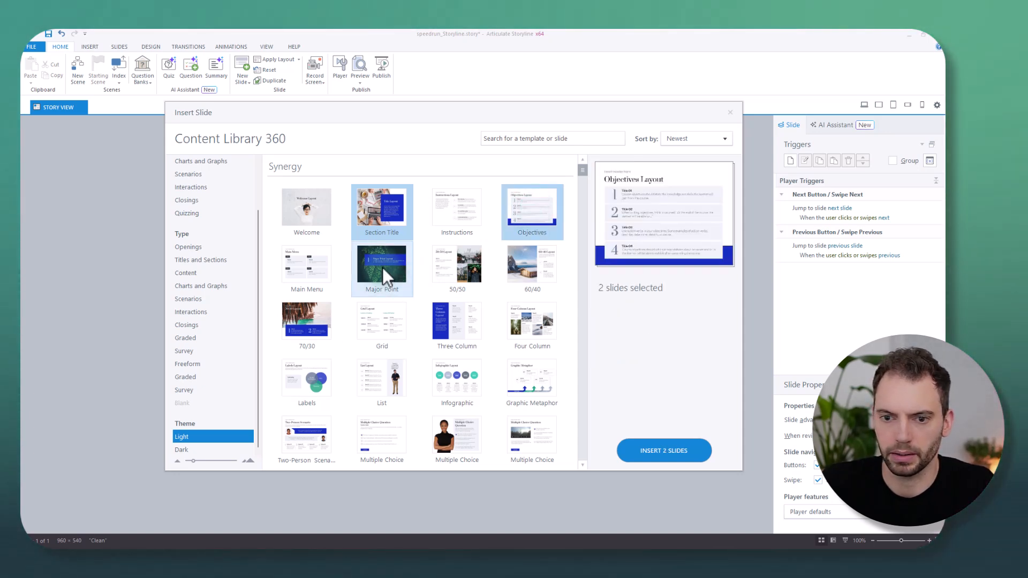
left_click(382, 268, "ctrl")
scroll(453, 243, "down", 1)
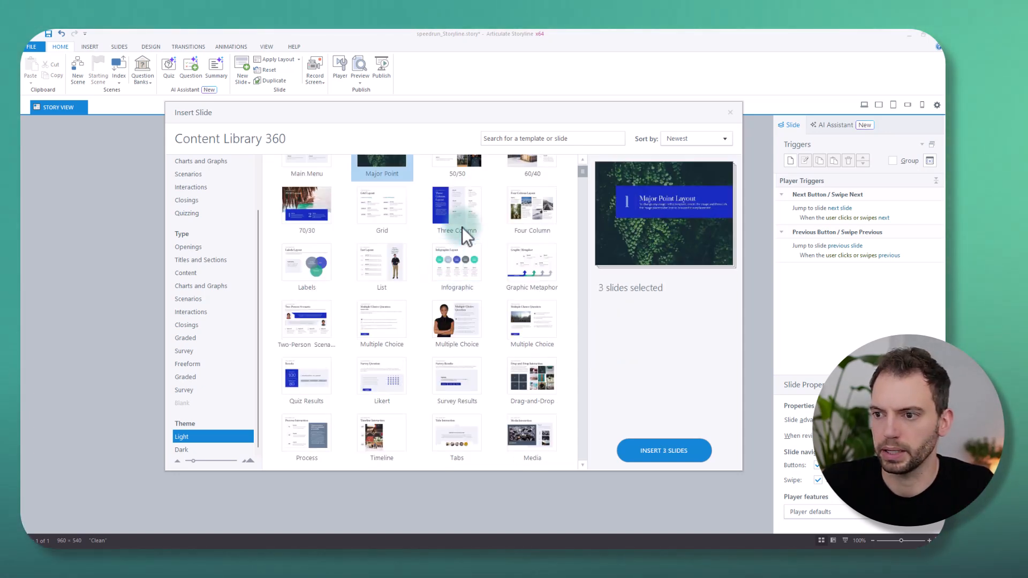
- Insert the Synergy slides Section Title, Objectives, Major Point, 50/50, 70/30, Three Column and Two-Person Scenario into the project
scroll(458, 212, "up", 1)
left_click(461, 273)
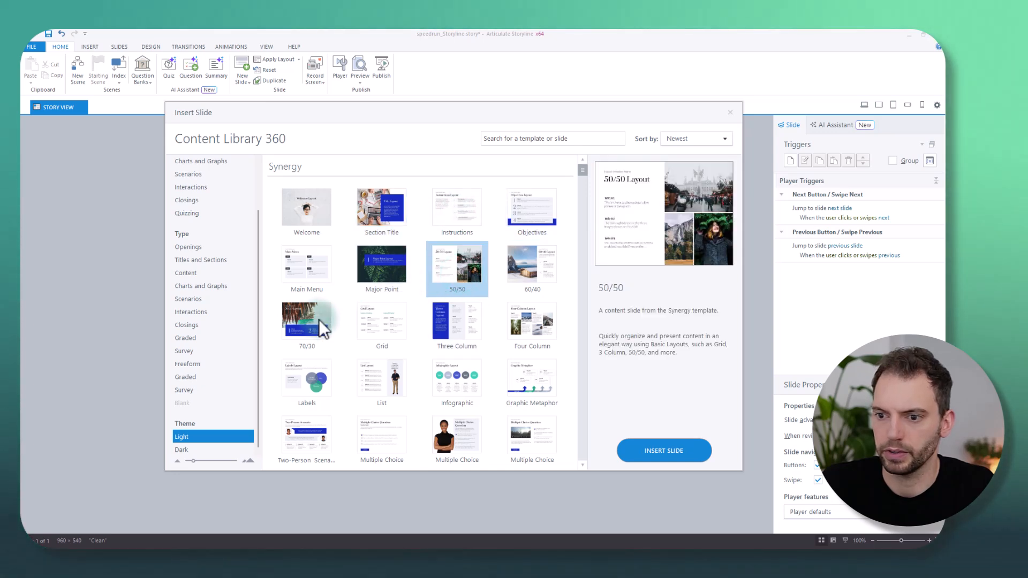
left_click(297, 319, "ctrl")
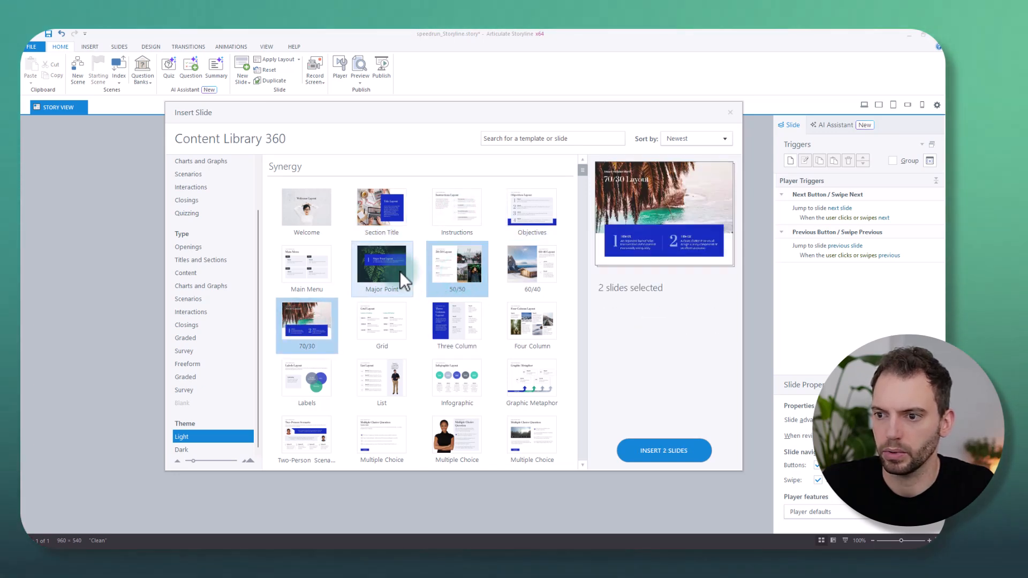
left_click(375, 268, "ctrl")
left_click(374, 219, "ctrl")
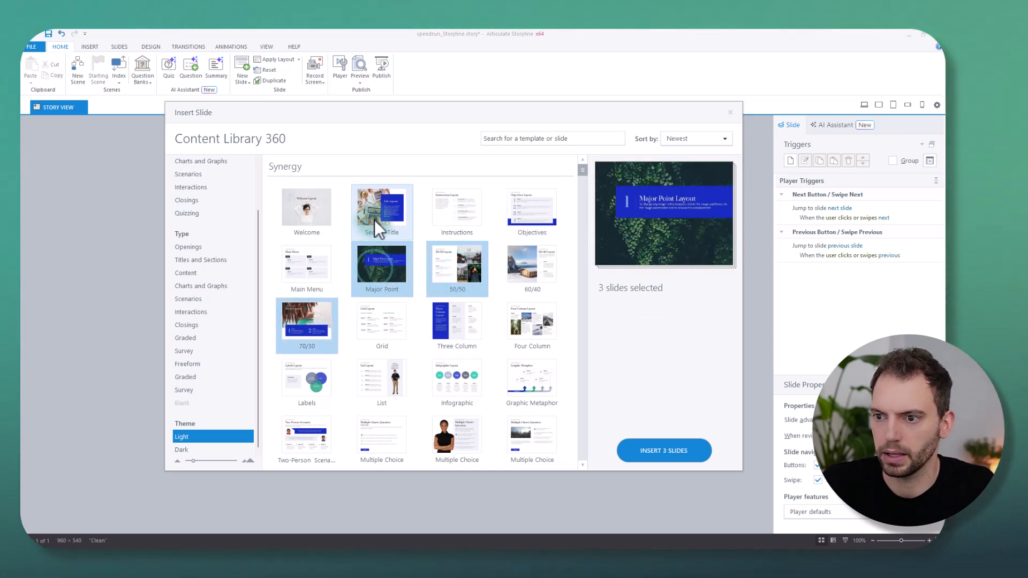
left_click(554, 210, "ctrl")
scroll(391, 268, "down", 2)
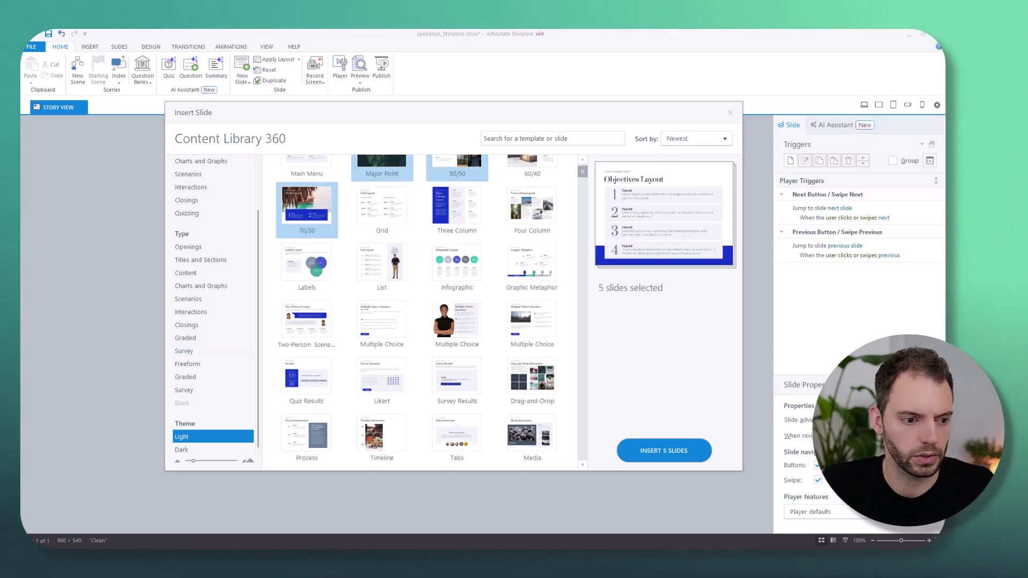
left_click(461, 206)
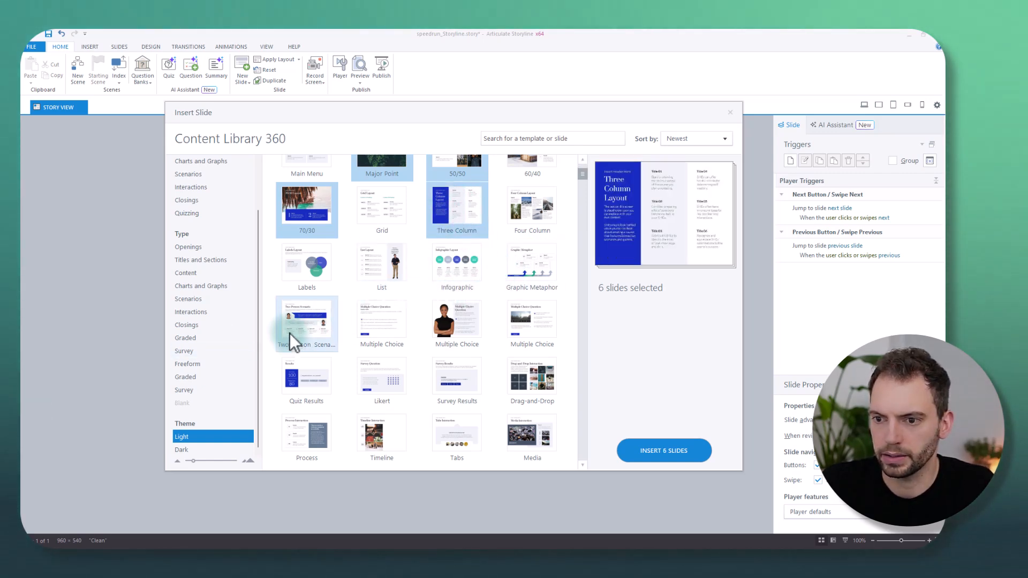
left_click(302, 317)
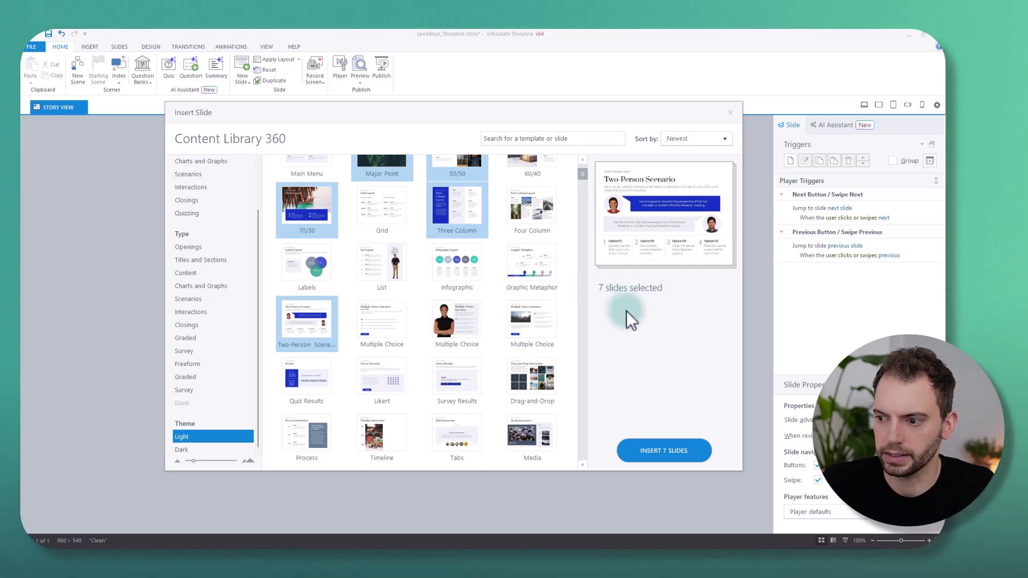
left_click(654, 449)
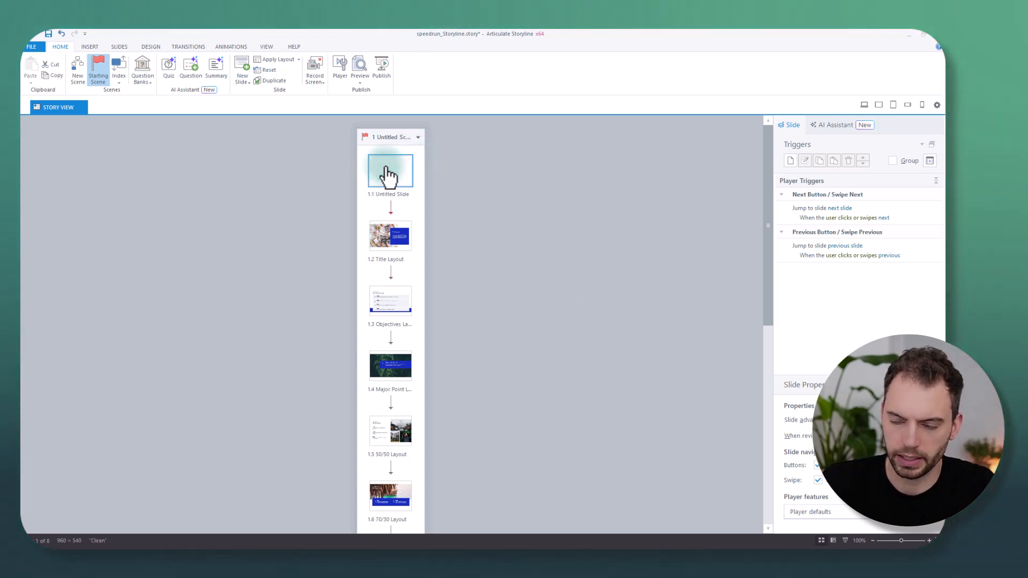
- Delete the blank untitled slide at the start of the scene and confirm the deletion
key("Delete")
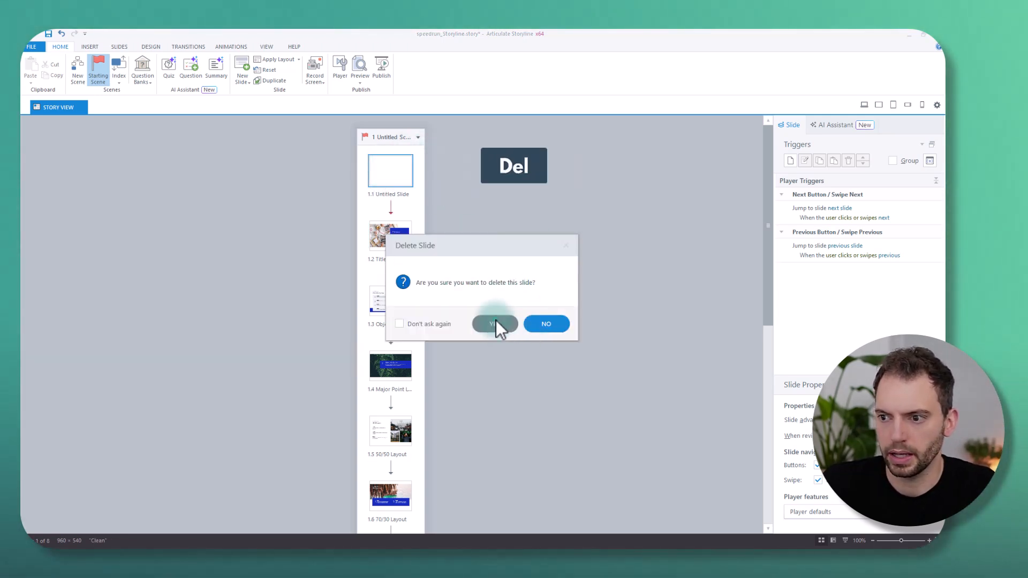
left_click(495, 323)
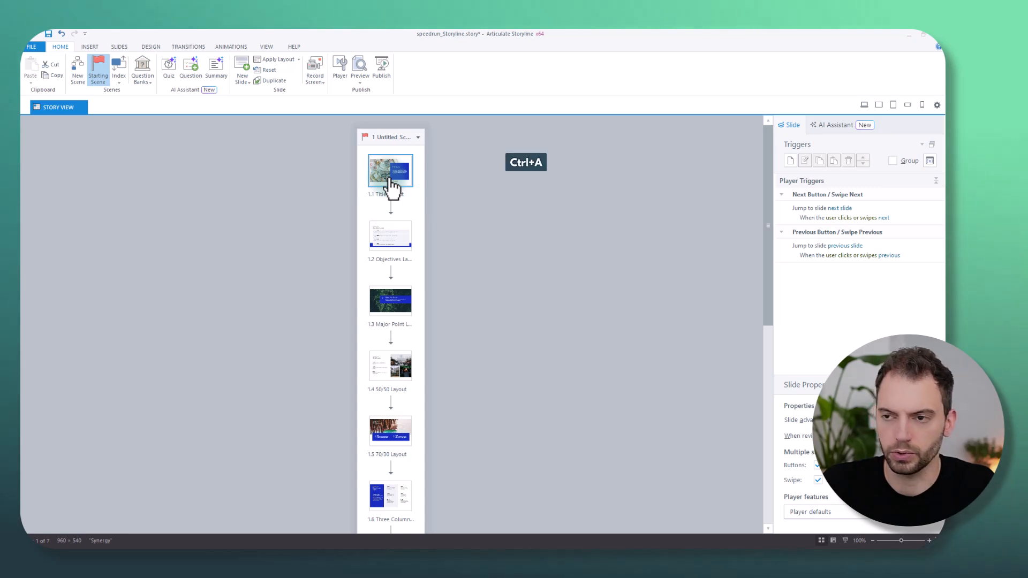
- Apply the custom Deutsche Bahn theme colours to all slides in the scene and open the Title Layout slide
key("ctrl+a")
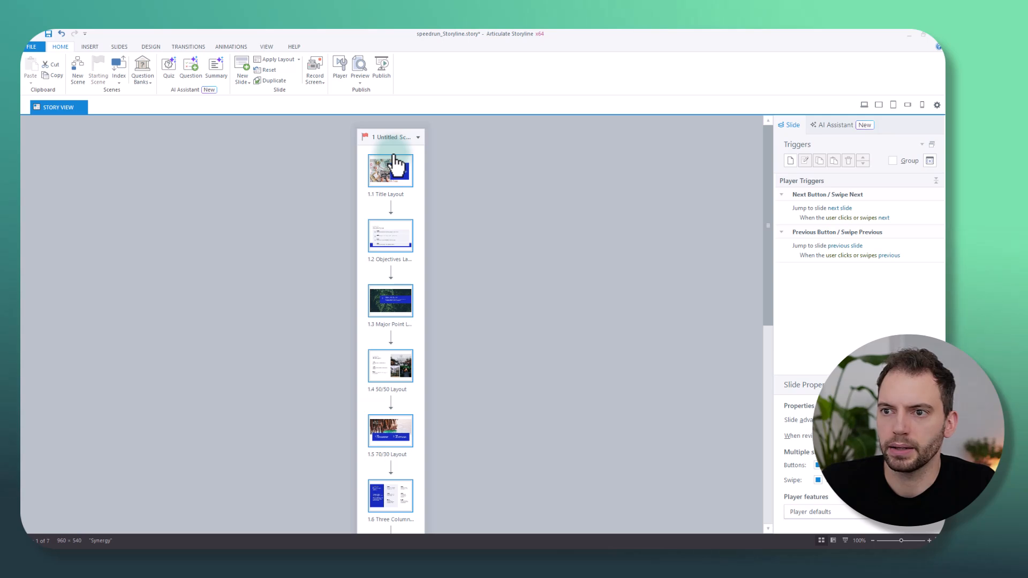
left_click(149, 46)
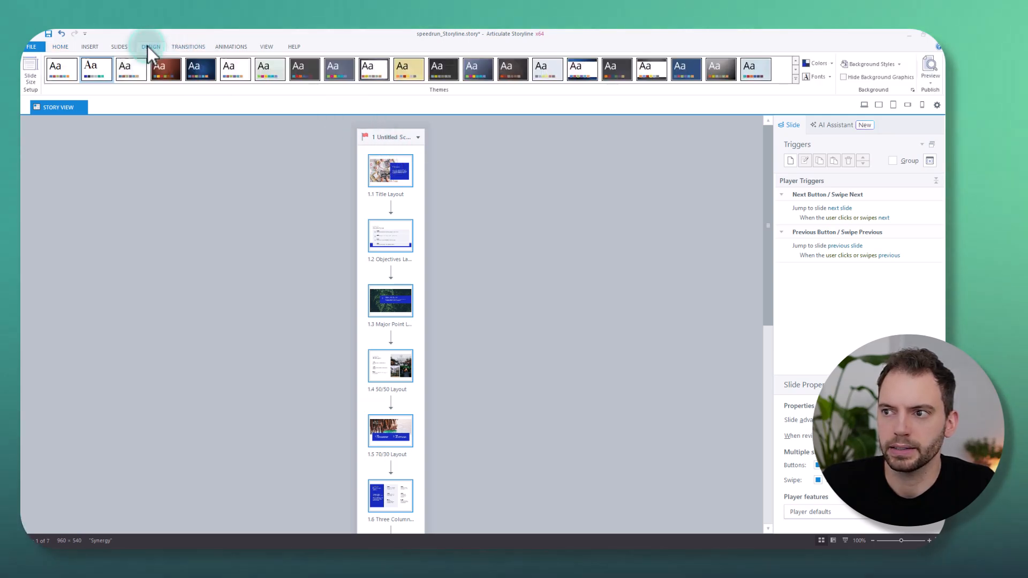
left_click(826, 63)
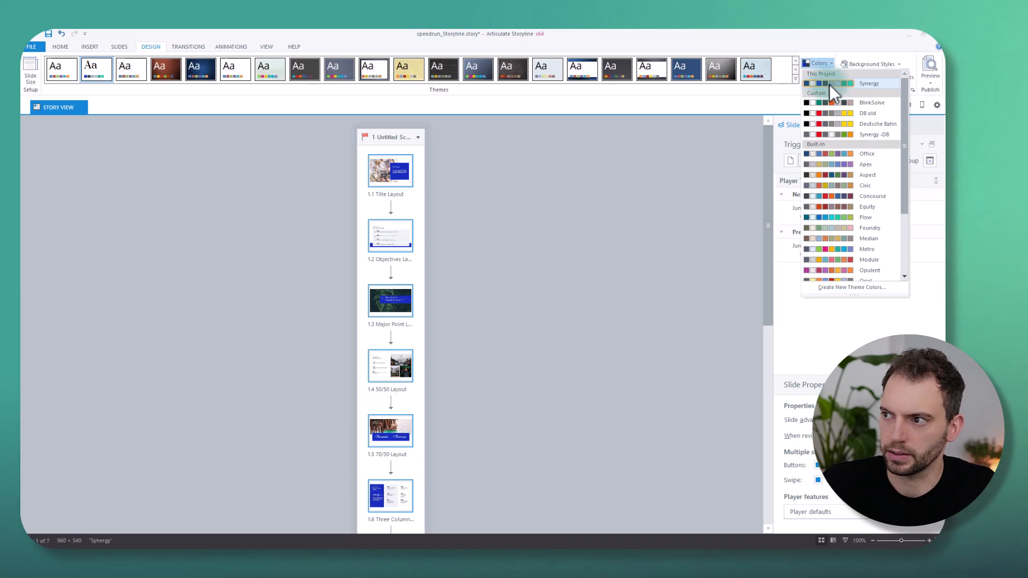
left_click(832, 126)
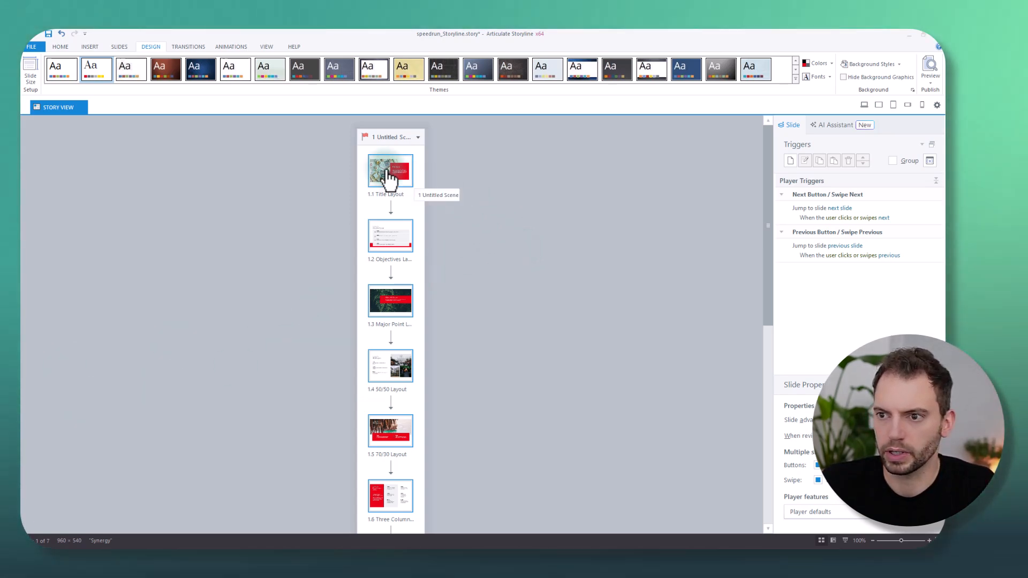
double_click(389, 176)
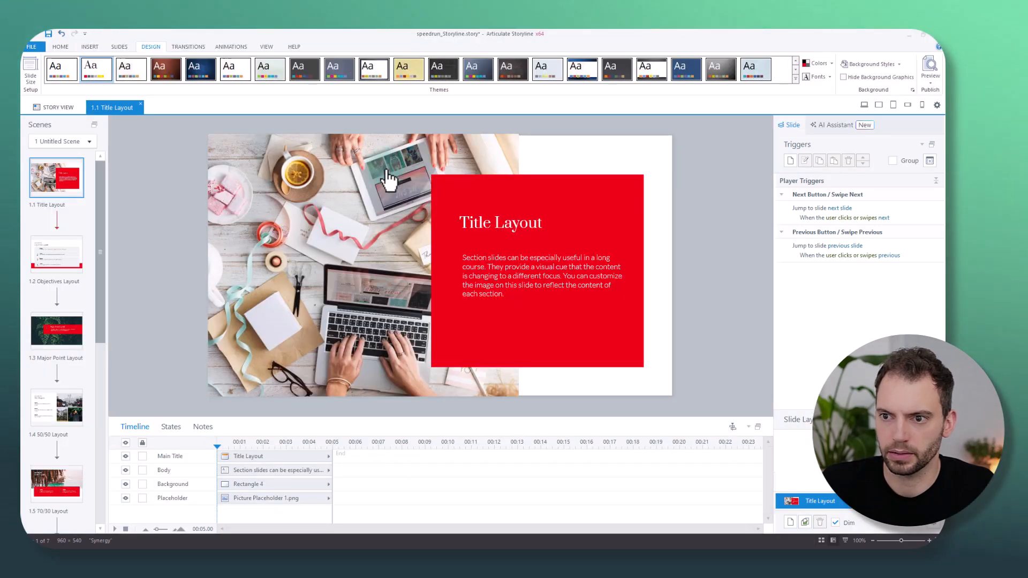
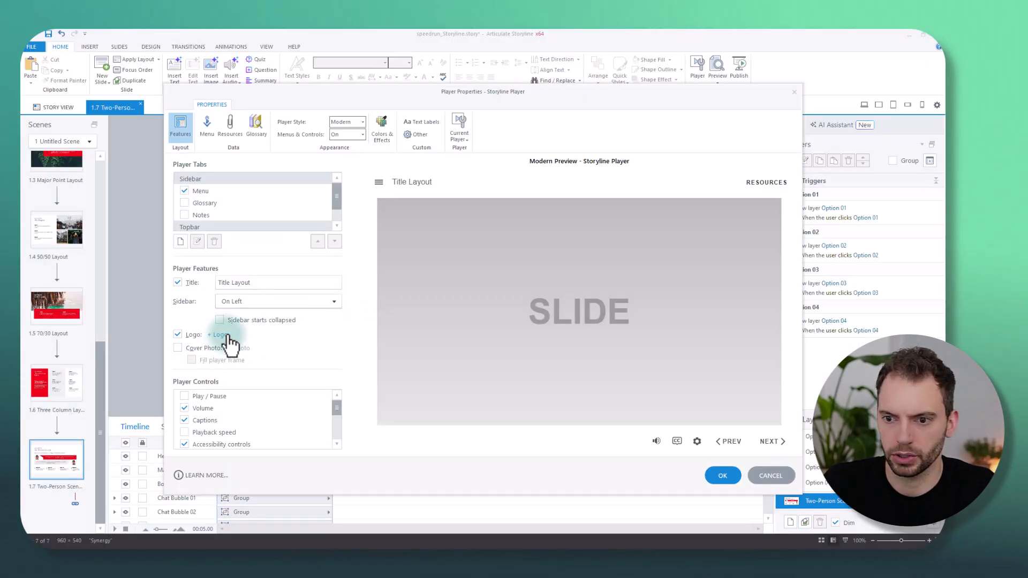
- Add the image file DB_logo_red_1000px_rgb as the player logo and show the sidebar in the player preview to check it
left_click(221, 335)
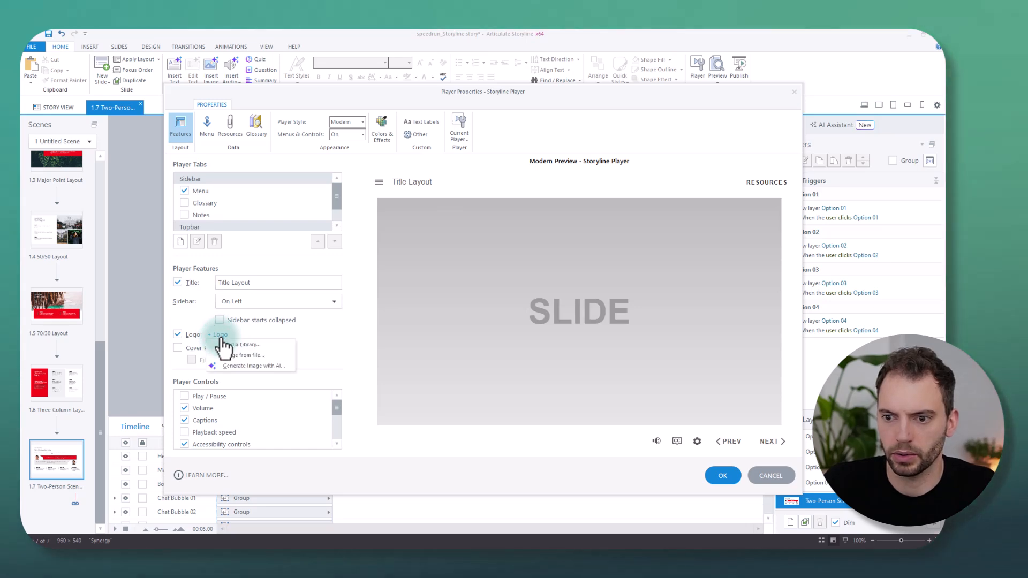
left_click(245, 355)
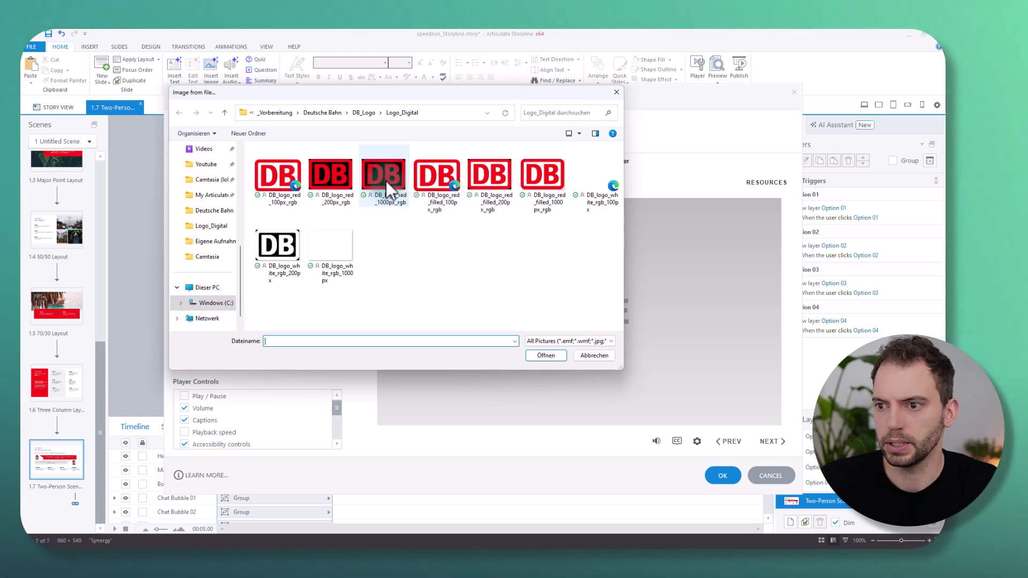
left_click(386, 181)
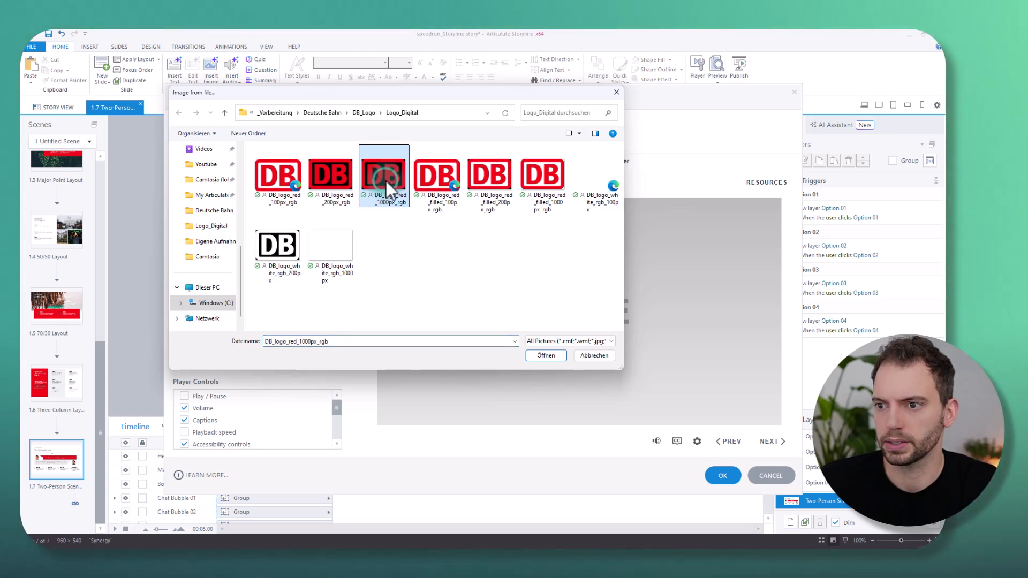
left_click(546, 356)
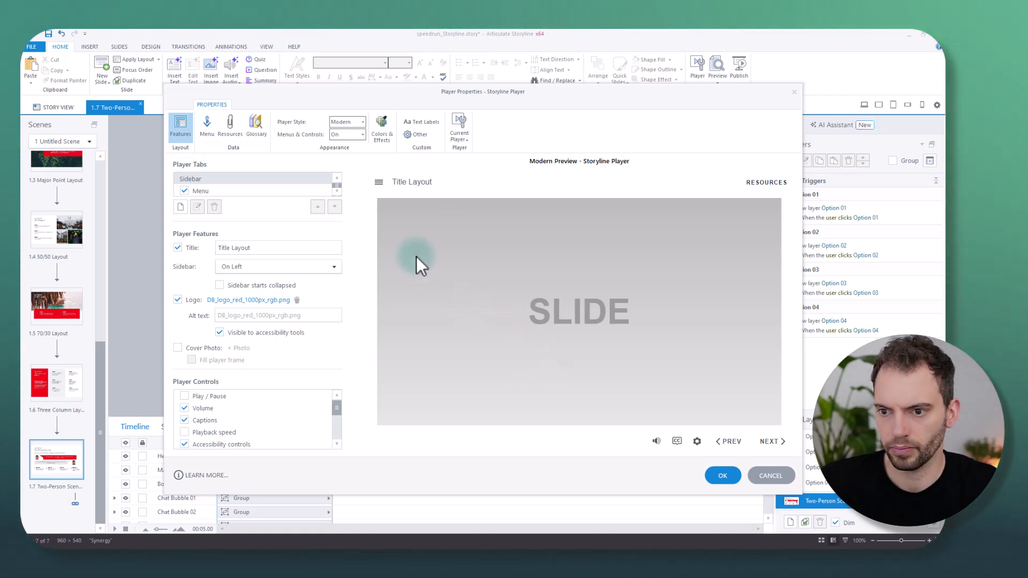
left_click(379, 184)
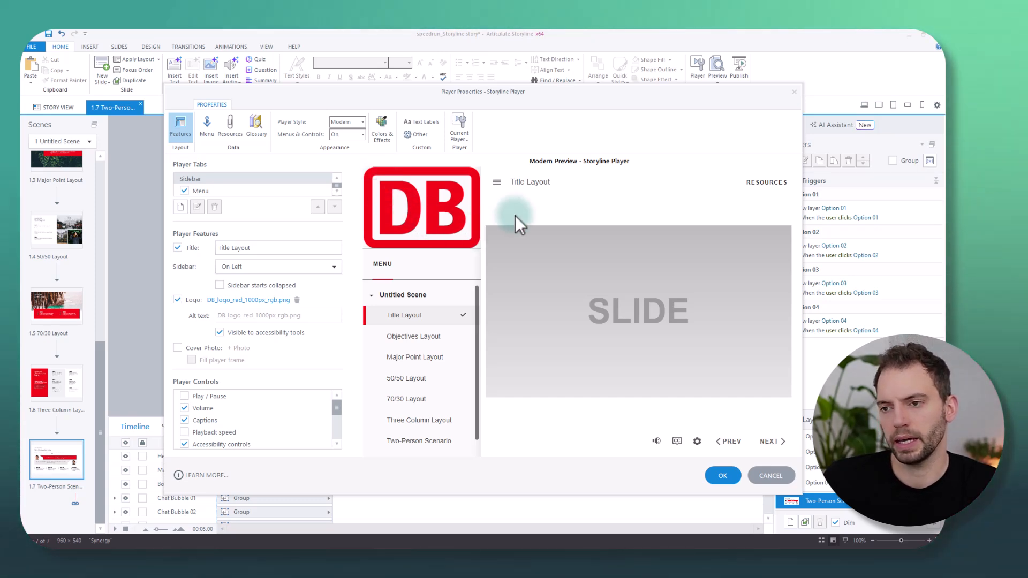
left_click(491, 185)
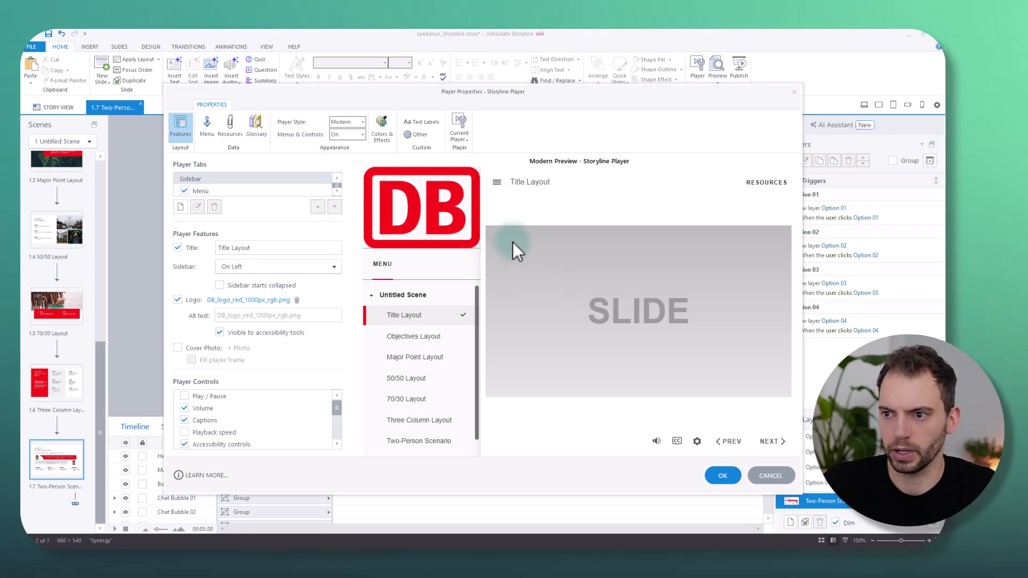
- Switch to the Deutsche Bahn Marketingportal in the browser and look up the logo's clear-space rule (Schutzraum) on the Logo page
key("alt+Tab")
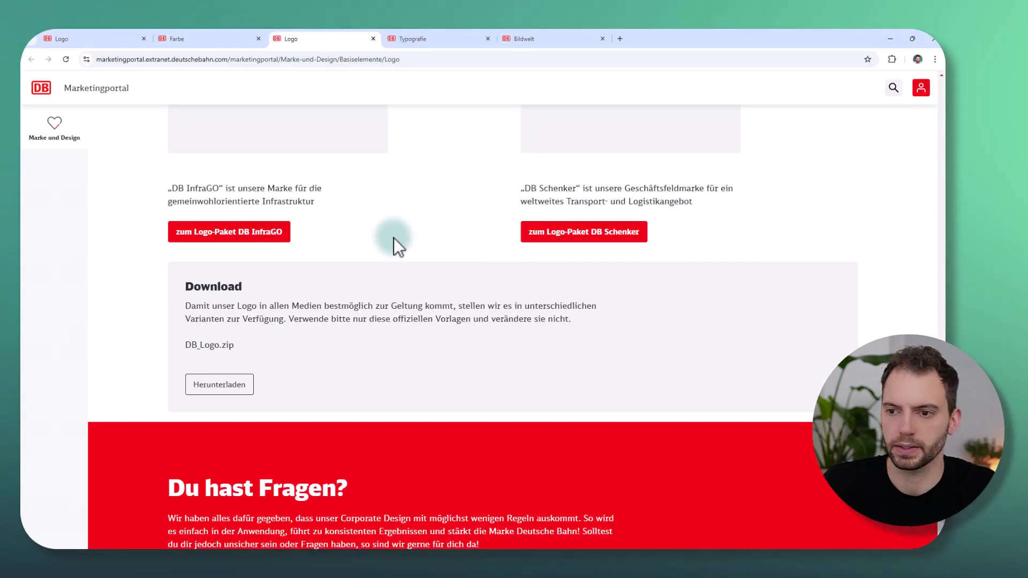
scroll(385, 254, "up", 6)
scroll(384, 255, "up", 15)
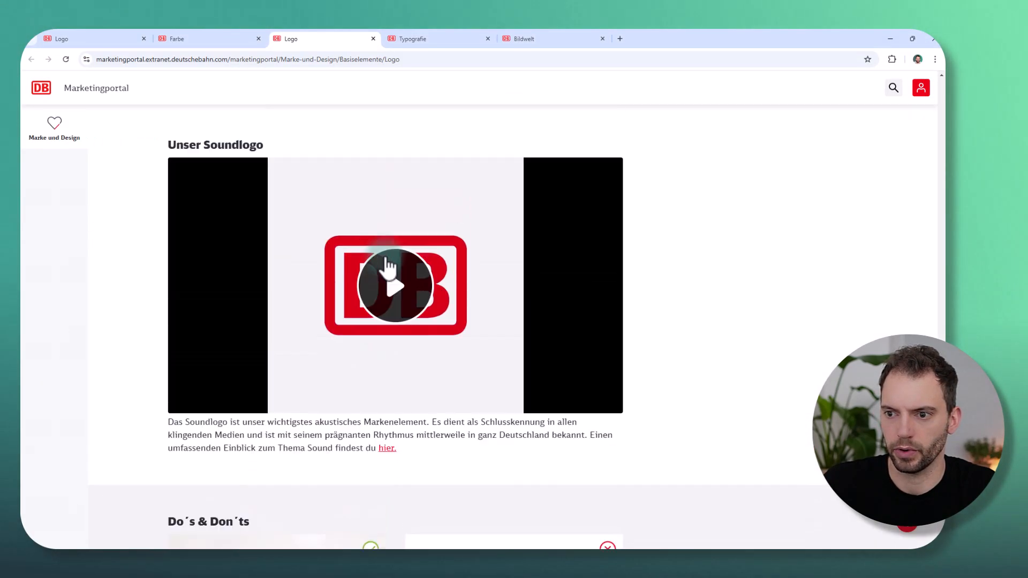
scroll(384, 258, "up", 5)
scroll(384, 258, "down", 3)
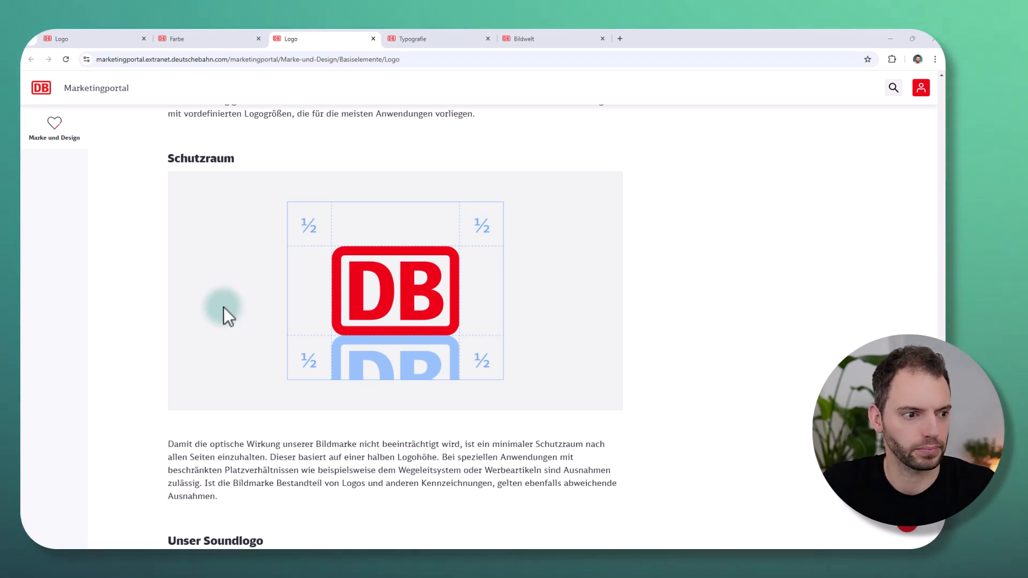
- Switch to Paint and open the logo image DB_logo_red_1000px_rgb from the Logo_Digital folder
key("alt+Tab")
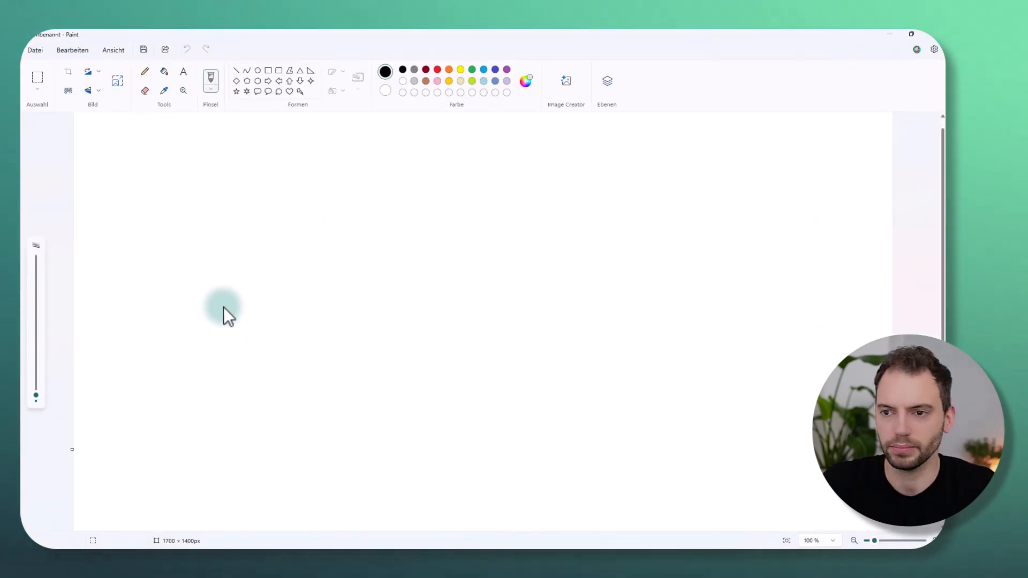
left_click(36, 51)
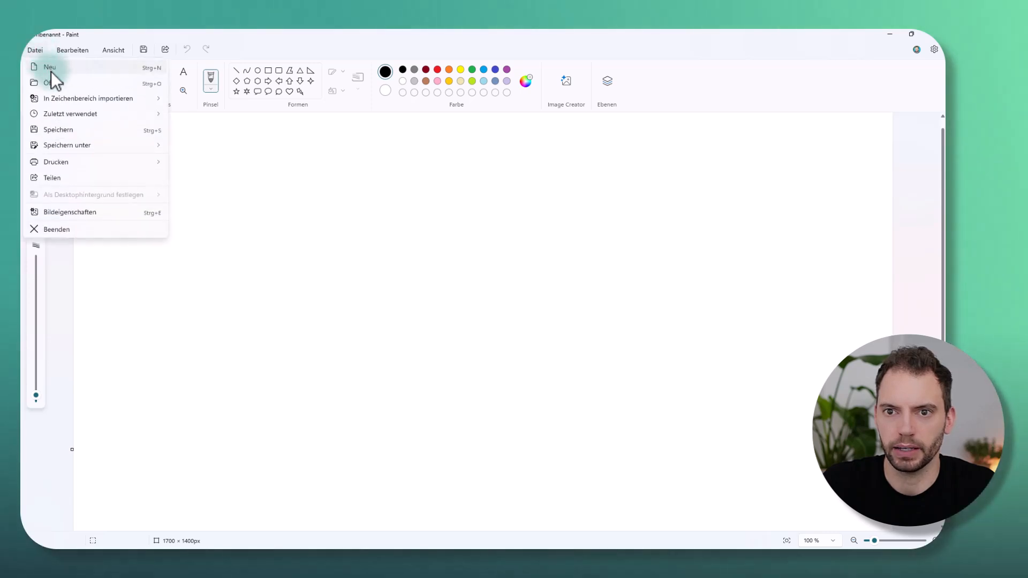
left_click(57, 84)
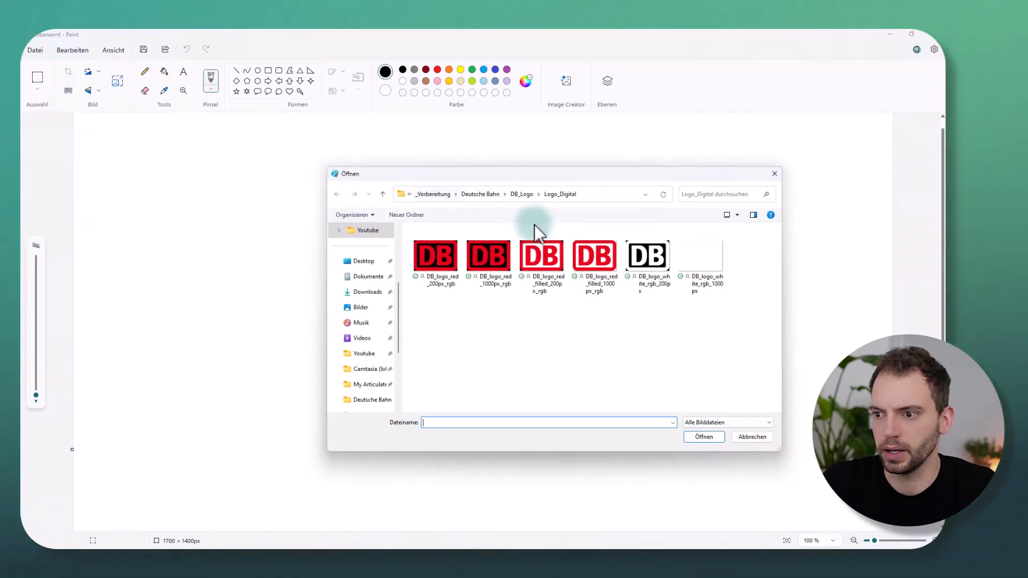
left_click(488, 254)
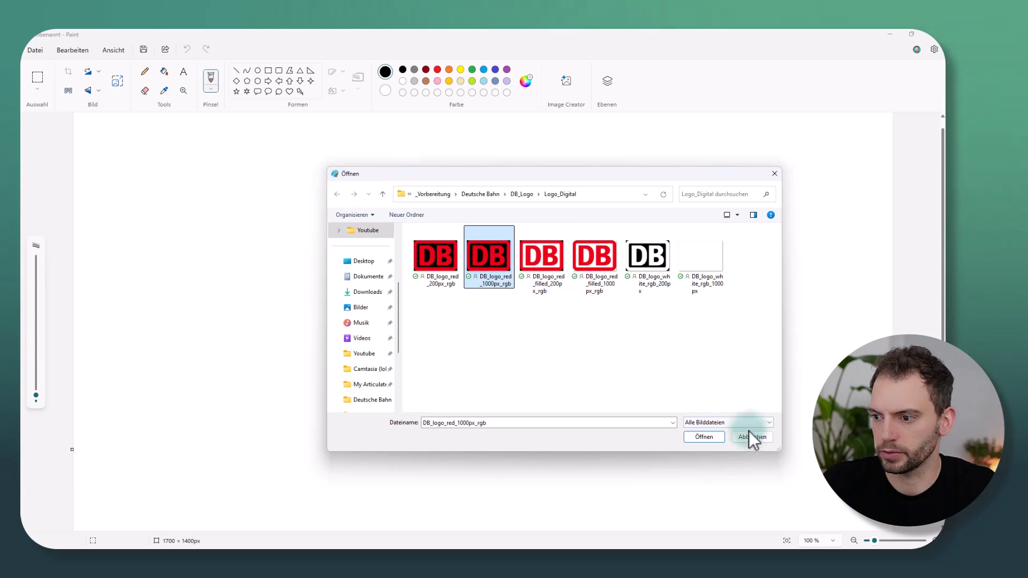
left_click(703, 437)
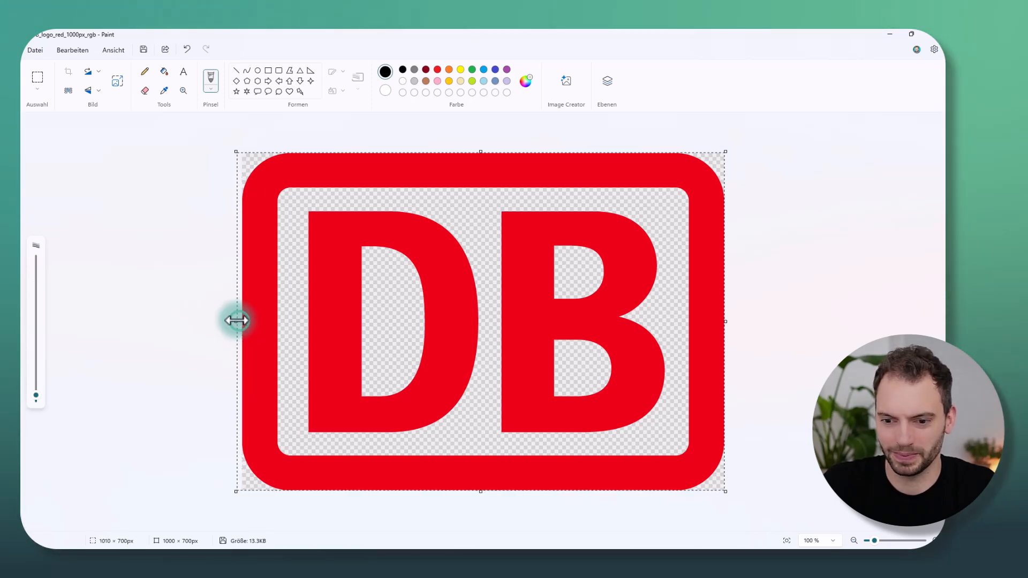
- Extend the transparent canvas to the left of, below and to the right of the DB logo until it measures 1700 × 1050 px
left_click_drag(239, 321, 74, 321)
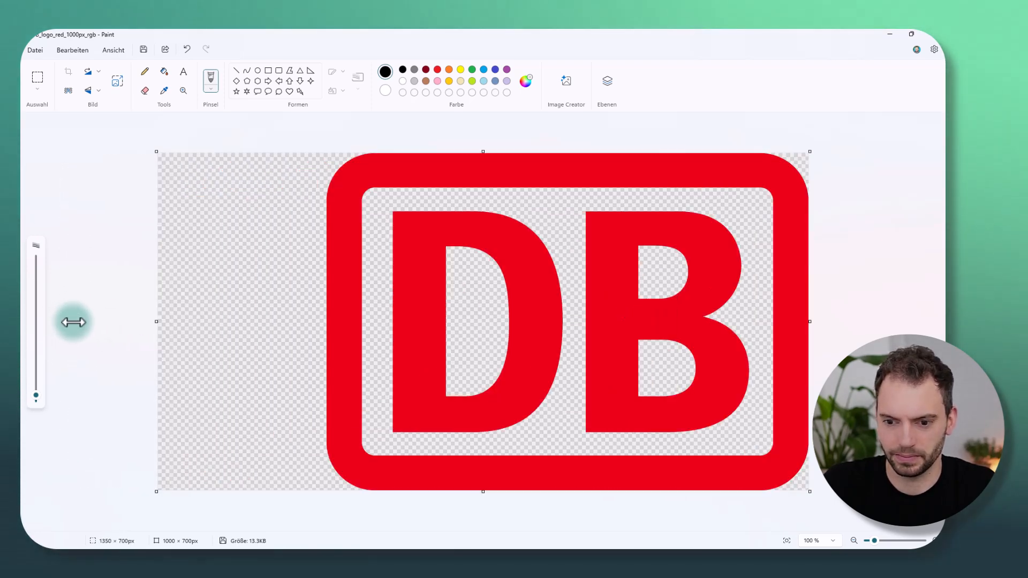
left_click_drag(482, 497, 475, 549)
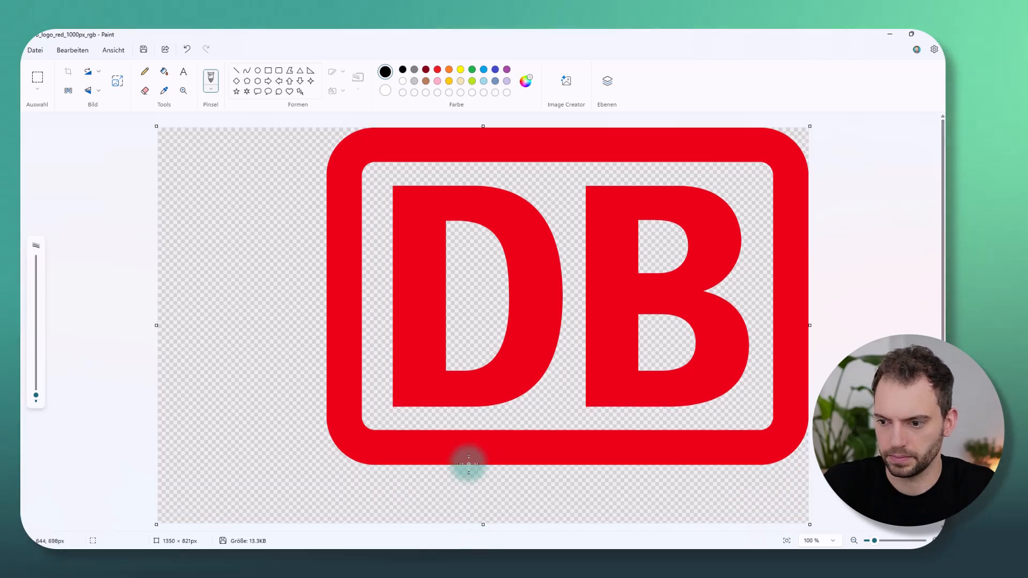
scroll(478, 474, "down", 3)
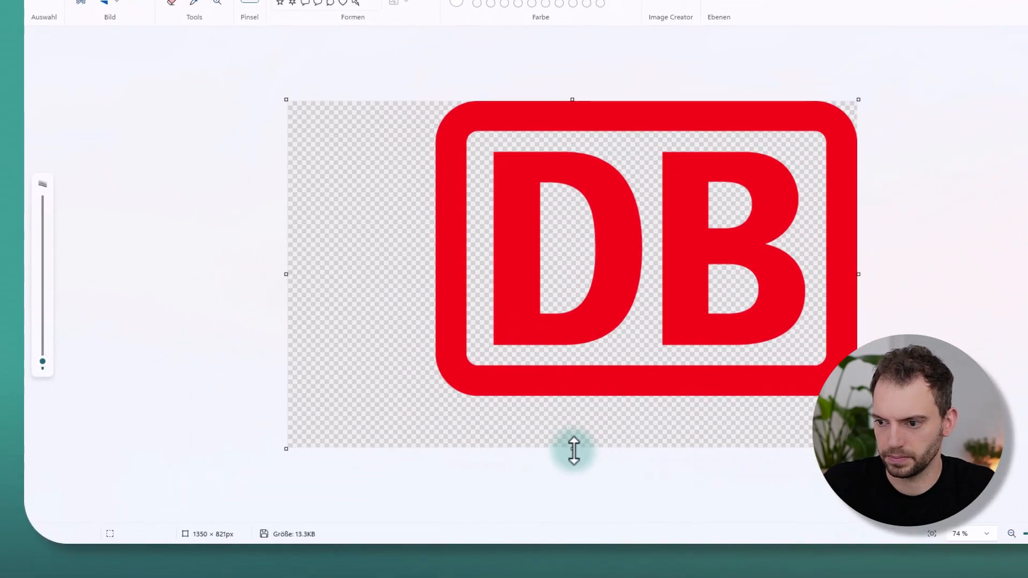
left_click_drag(573, 450, 573, 522)
scroll(617, 411, "down", 2)
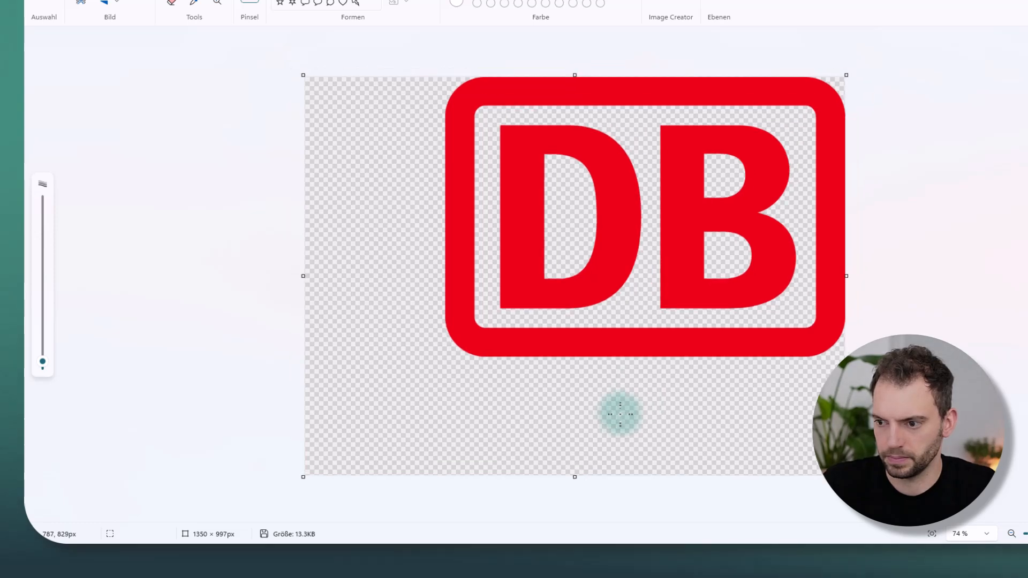
left_click_drag(571, 468, 571, 487)
left_click_drag(840, 276, 965, 274)
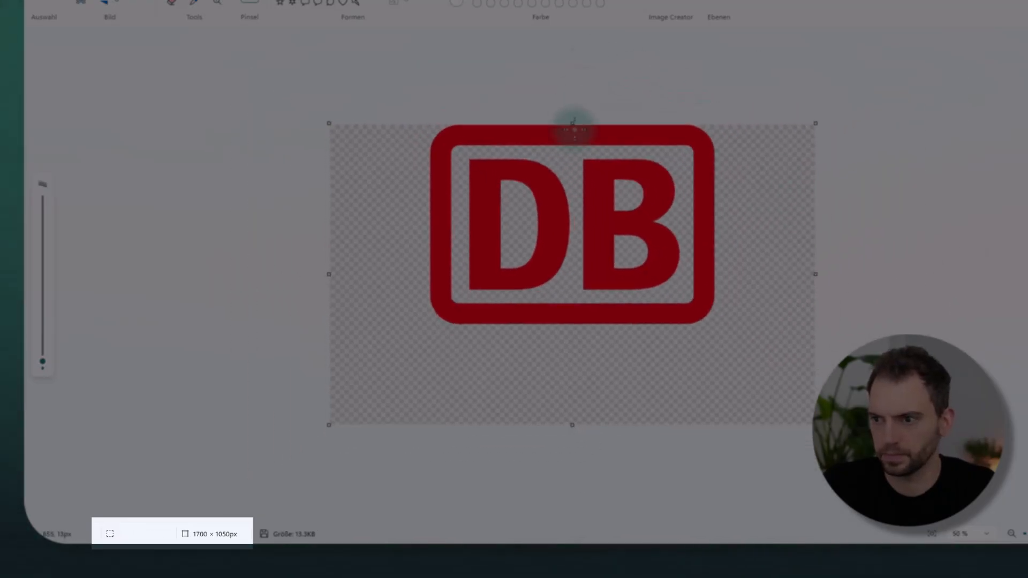
- Extend the transparent canvas above the DB logo so the image measures 1700 × 1400 px
left_click_drag(573, 122, 565, 24)
scroll(592, 115, "up", 3)
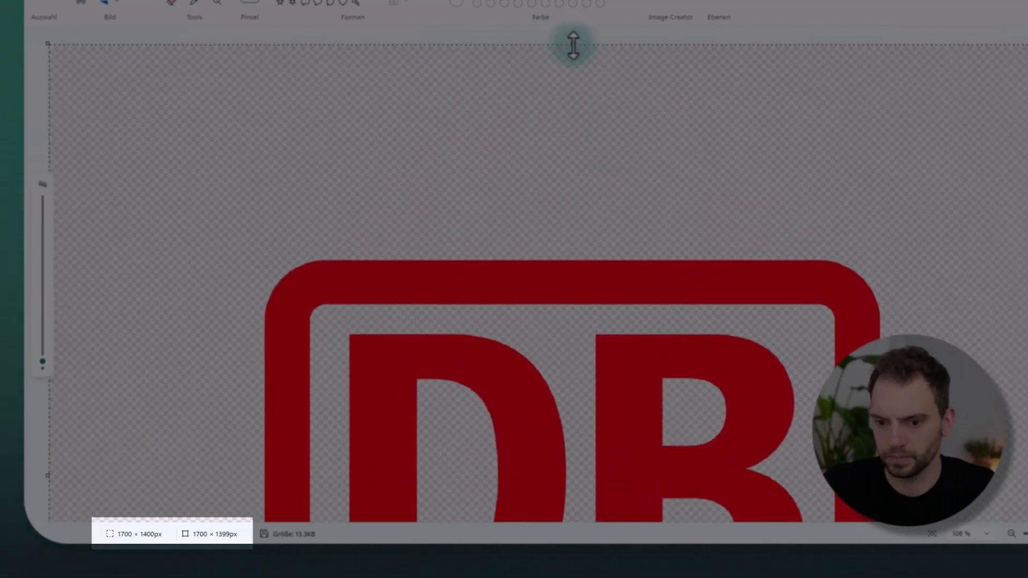
left_click_drag(573, 46, 573, 45)
scroll(612, 124, "down", 3)
scroll(1003, 162, "down", 1)
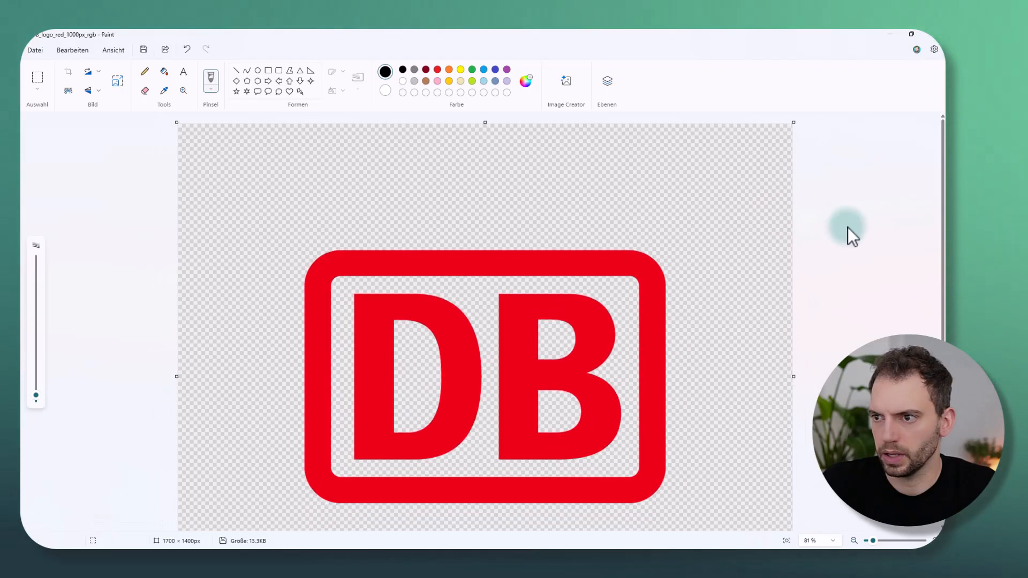
scroll(847, 227, "down", 3)
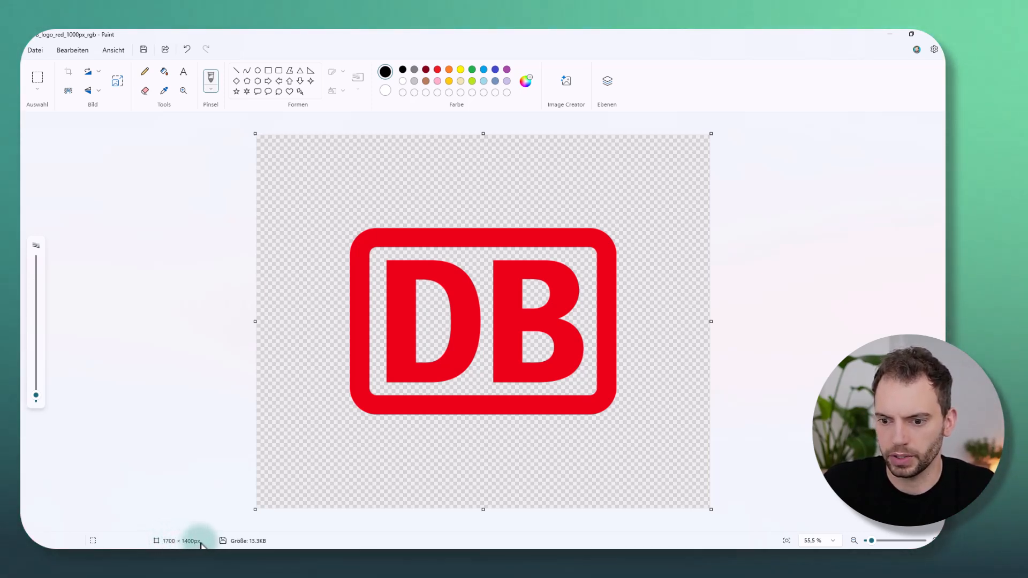
- Save the padded logo as a new PNG image named free_space_DB_logo_red_1000px_rgb in the Logo_Digital folder
left_click(33, 49)
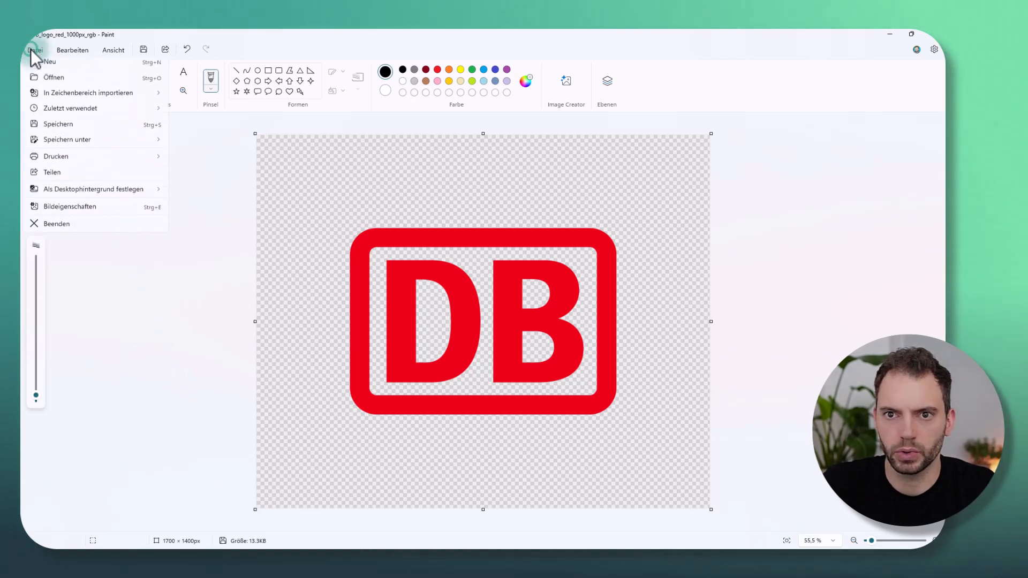
left_click(86, 144)
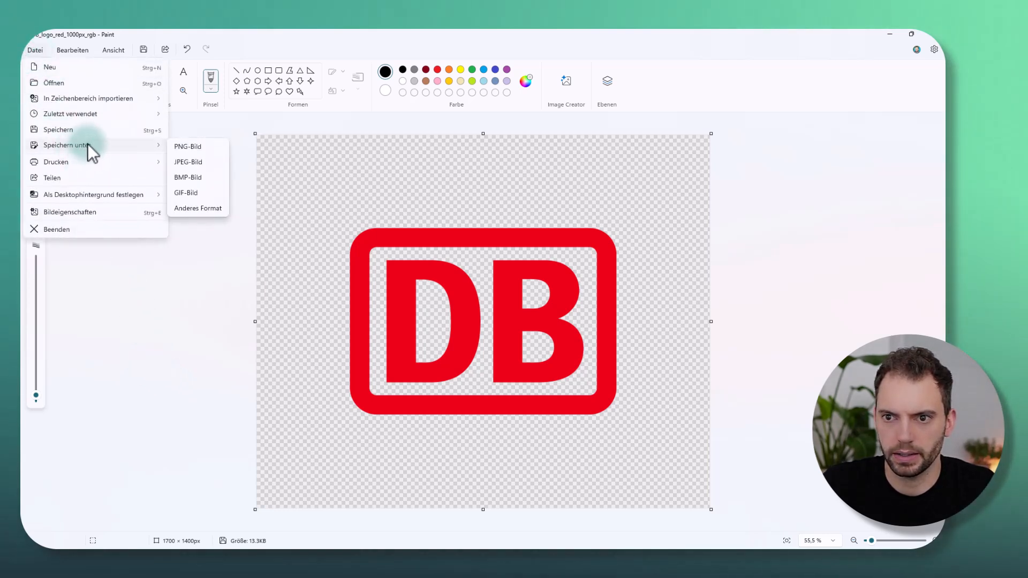
left_click(206, 147)
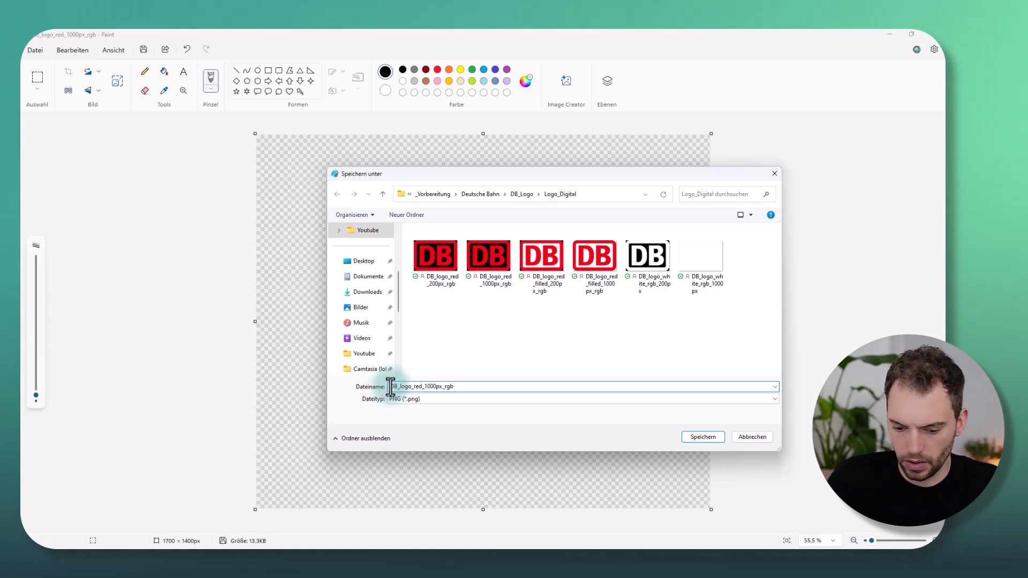
type("red")
type("_space")
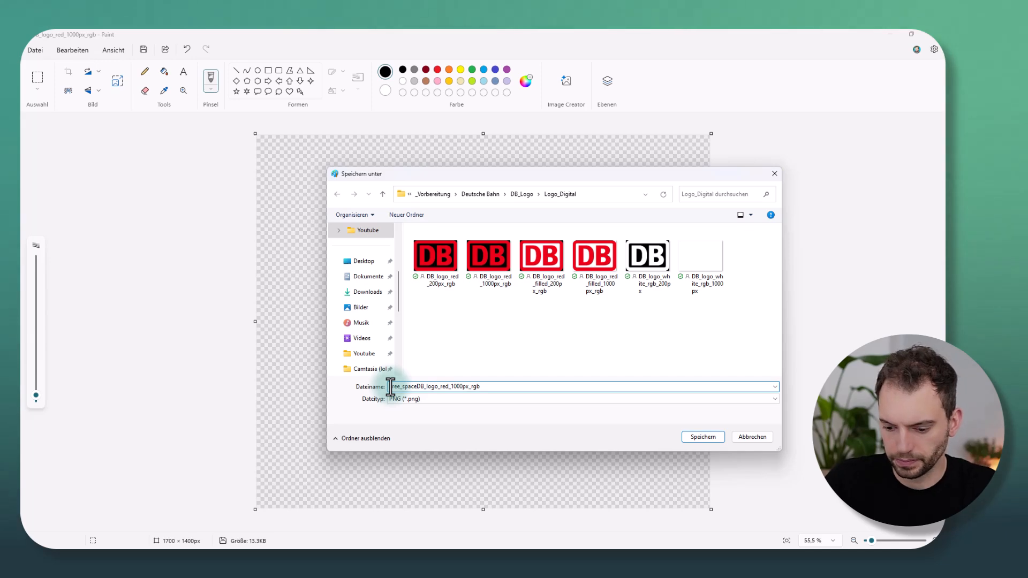
type("_")
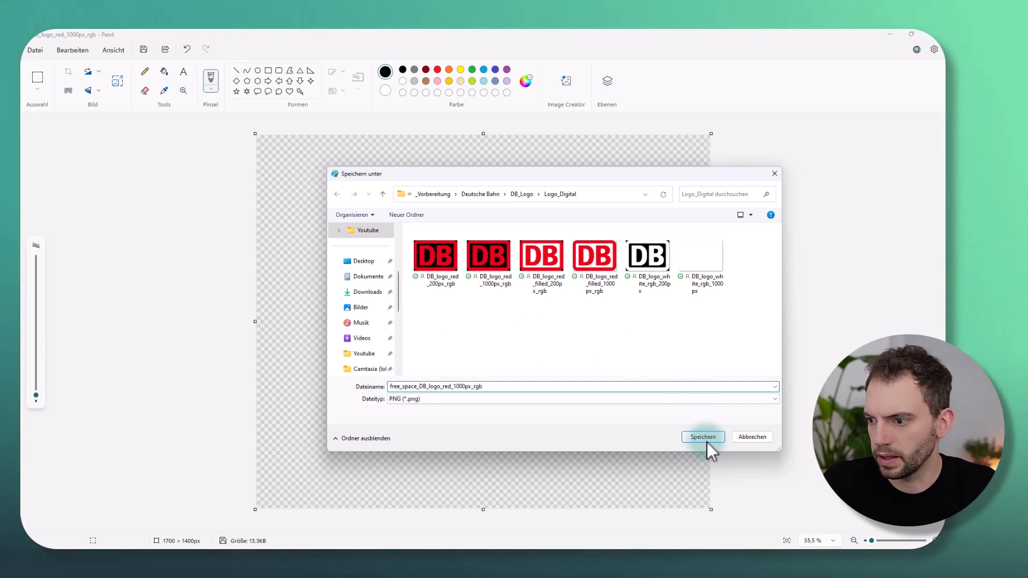
left_click(705, 436)
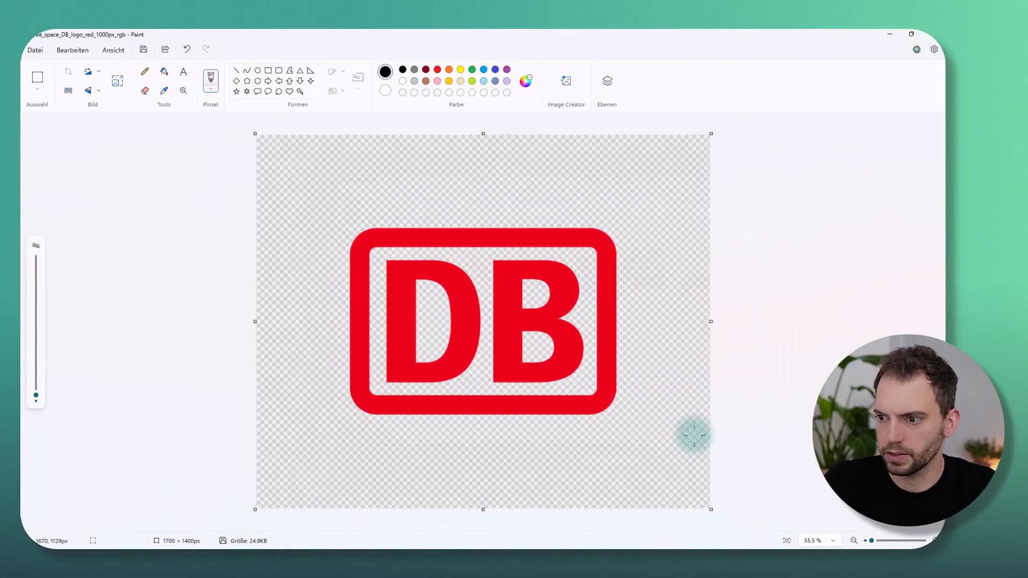
- Switch to Storyline, replace the player logo with the image file free_space_DB_logo_red_1000px_rgb and apply the player properties
left_click(275, 355)
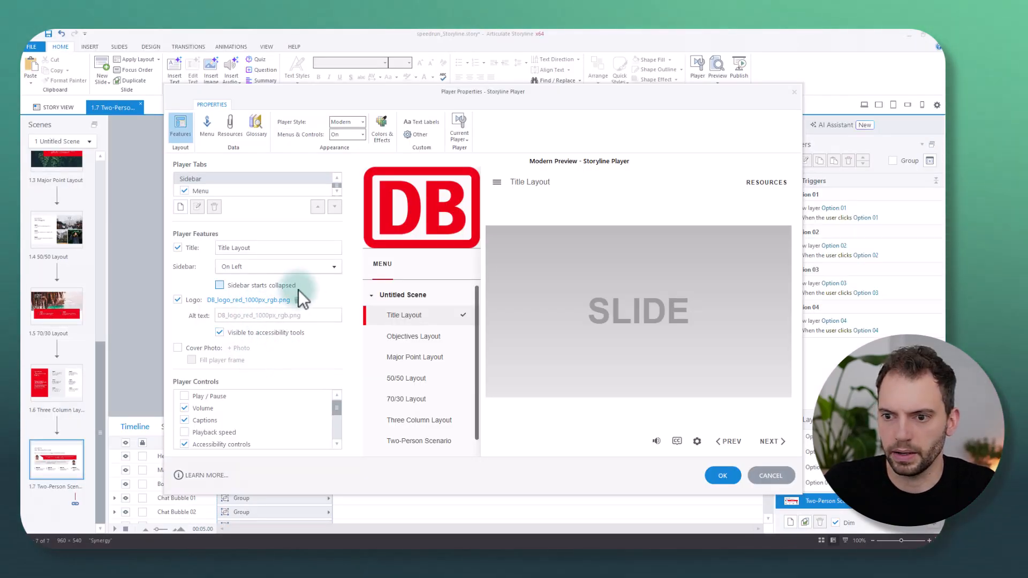
left_click(297, 300)
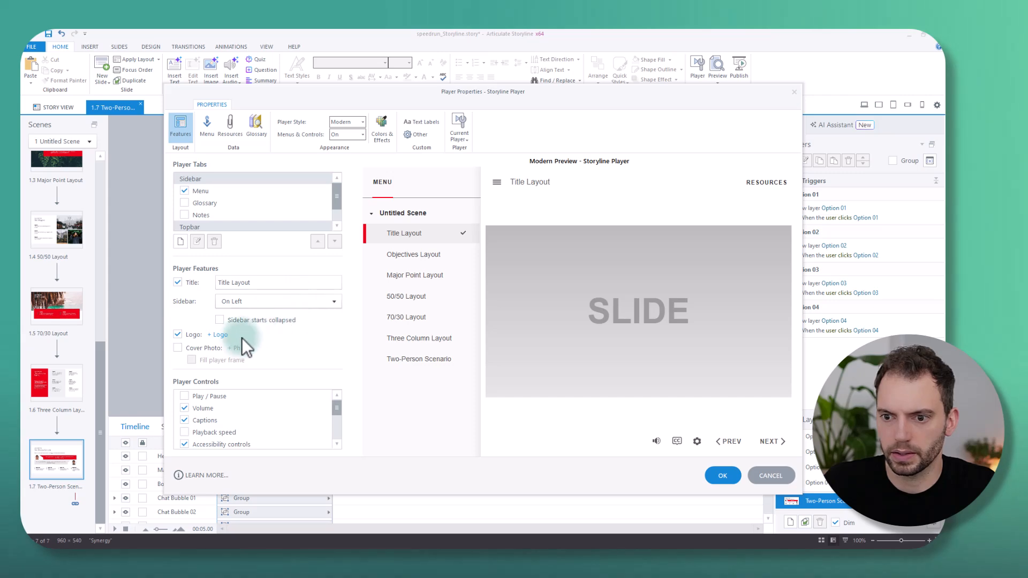
left_click(218, 335)
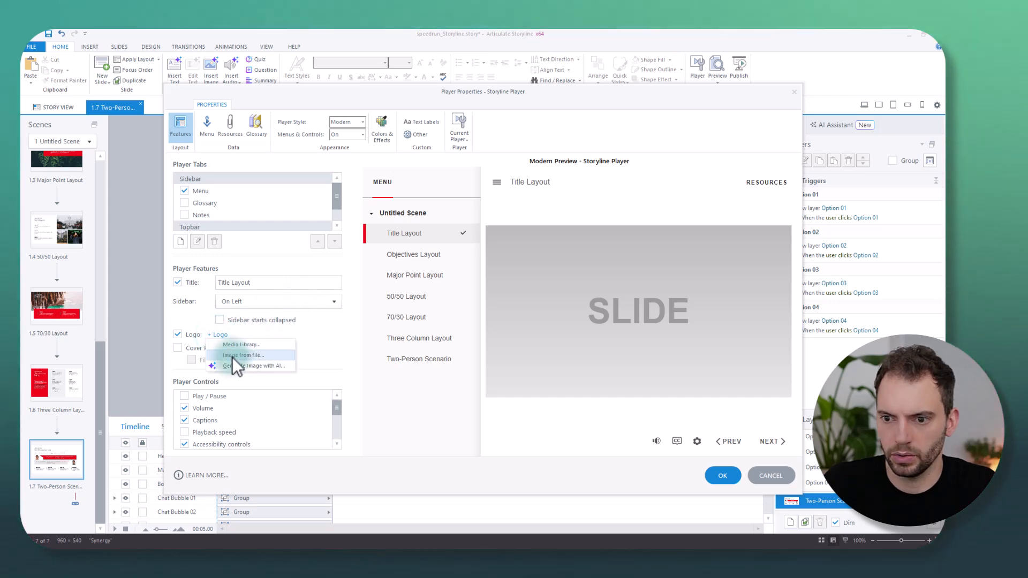
left_click(232, 356)
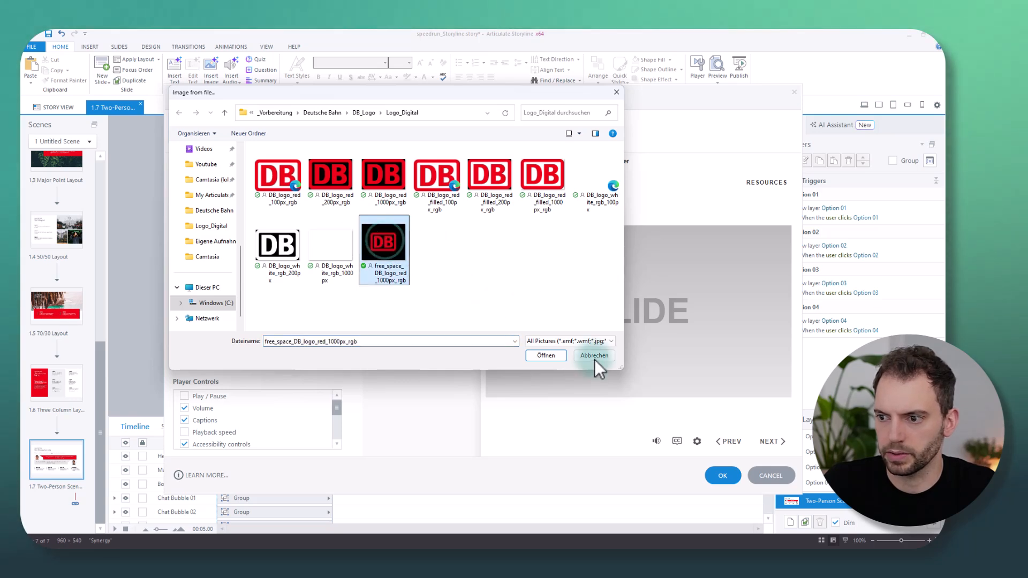
left_click(546, 356)
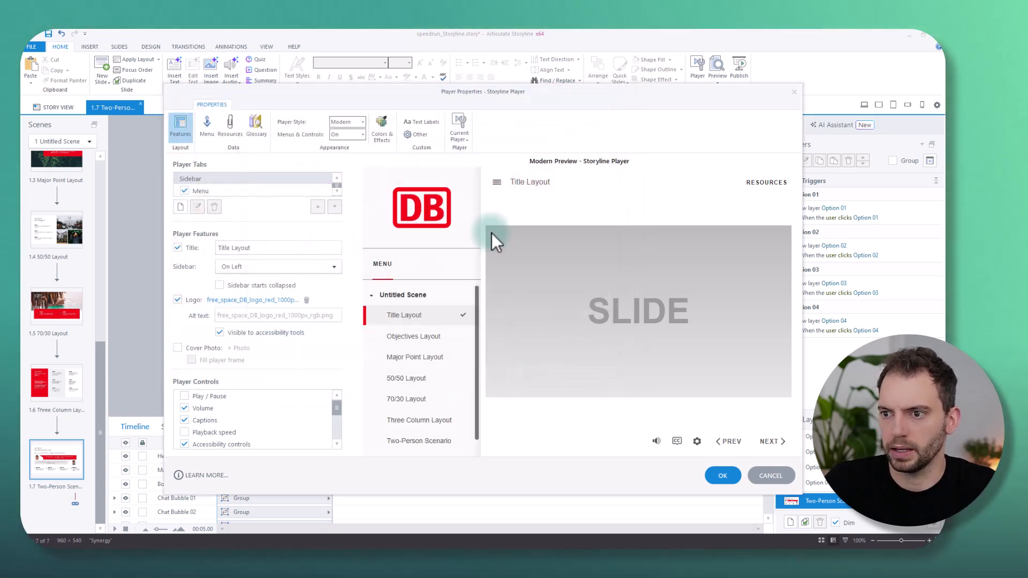
left_click(734, 480)
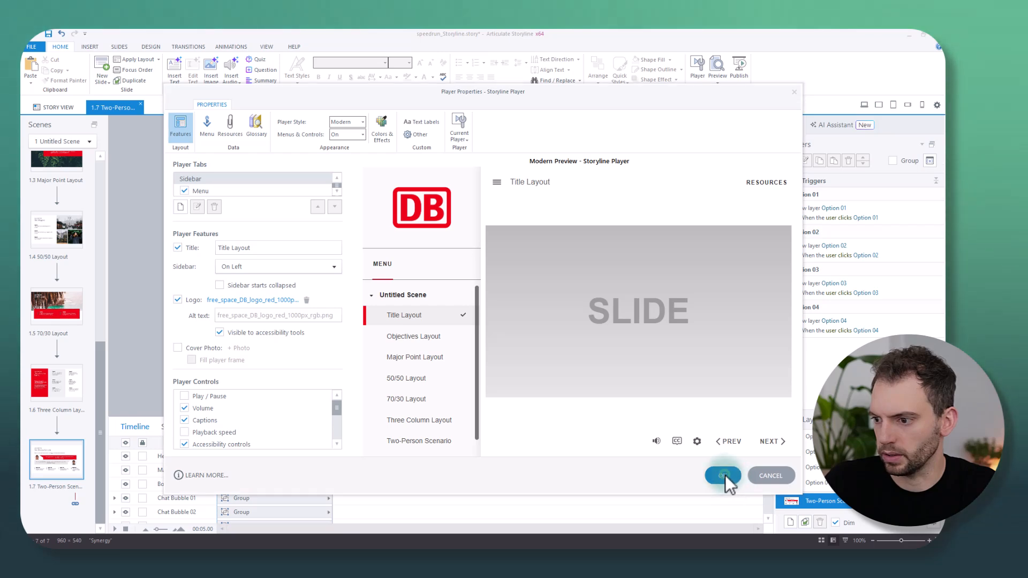
- Preview the Two-Person Scenario slide, and open slide 5.1 Major Point Layout of the DB_Passenger_Communication project
left_click(712, 81)
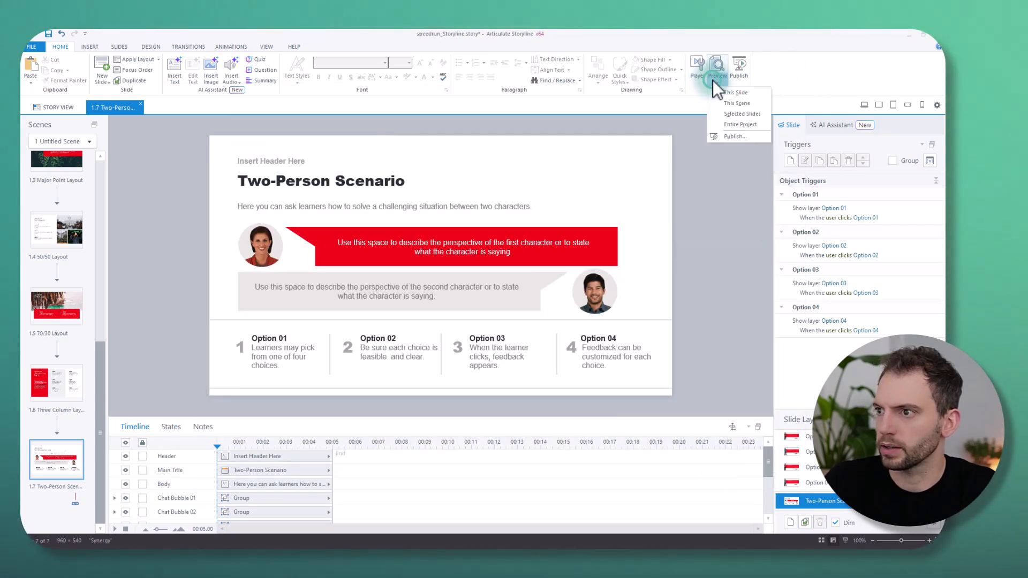
left_click(729, 92)
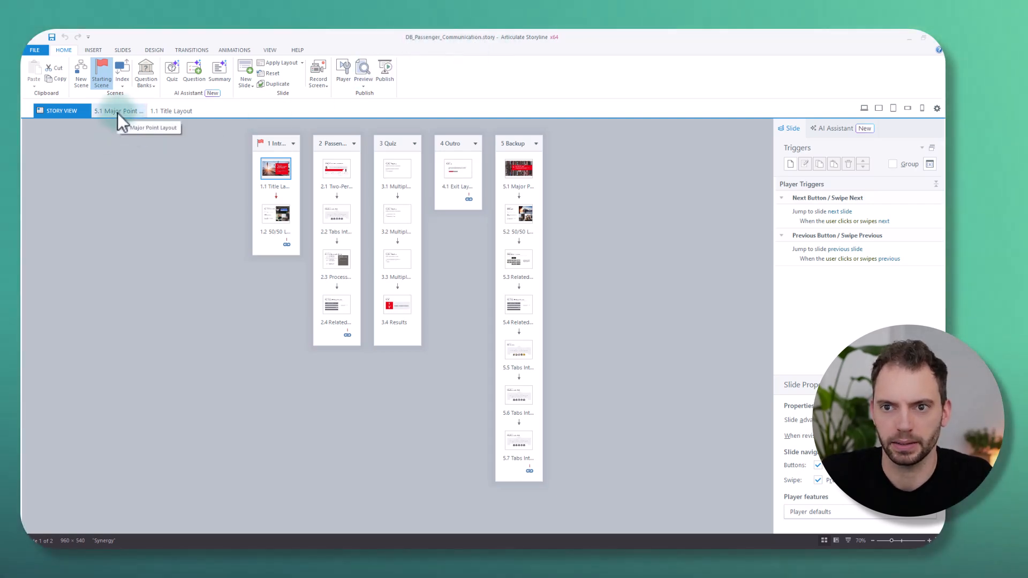
left_click(117, 112)
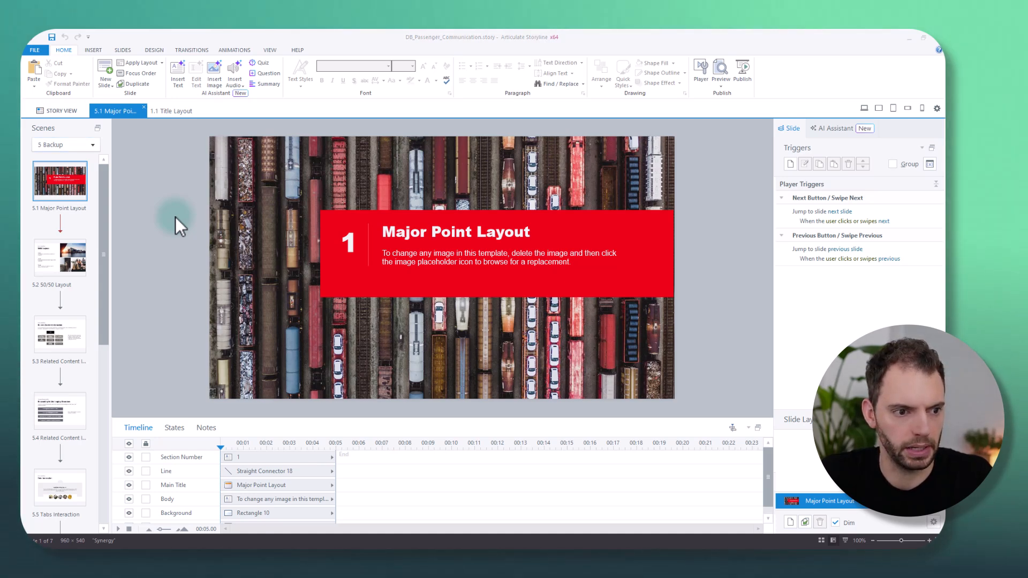
- Switch to the Deutsche Bahn Marketingportal in the browser and review the image style guidelines on the Bildwelt page through to its end
key("alt+Tab")
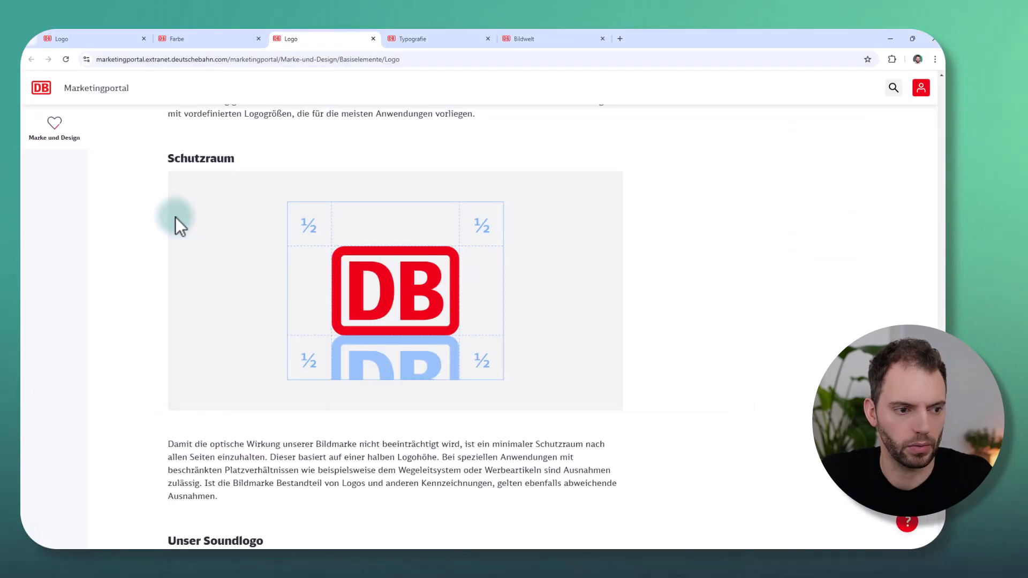
left_click(52, 130)
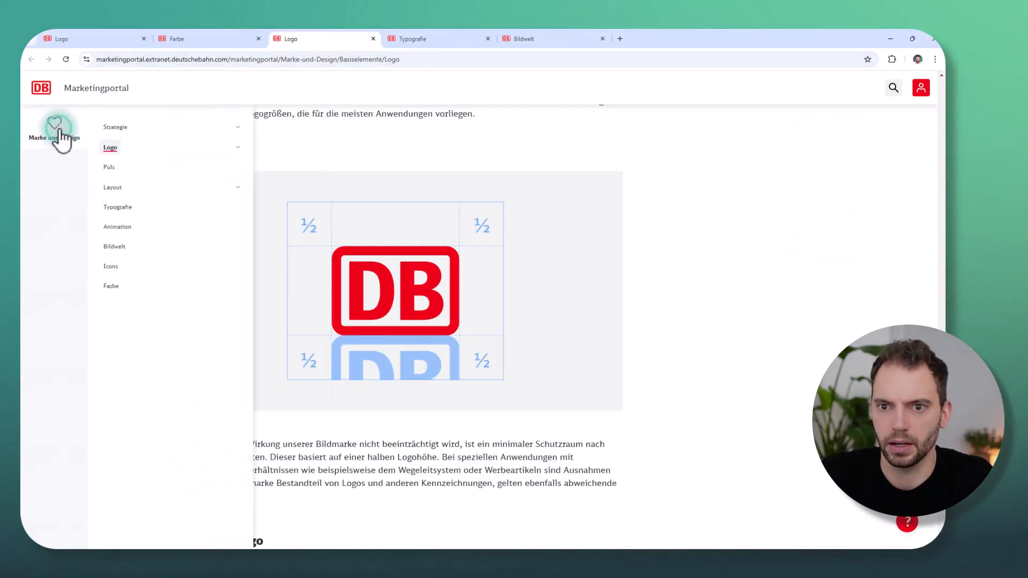
left_click(114, 248)
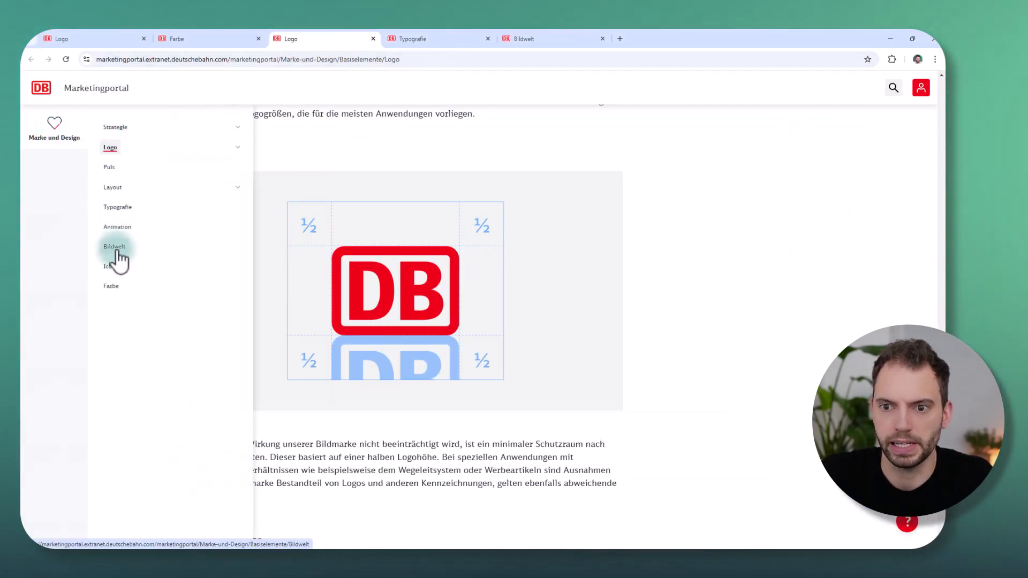
scroll(352, 209, "down", 1)
scroll(352, 209, "down", 12)
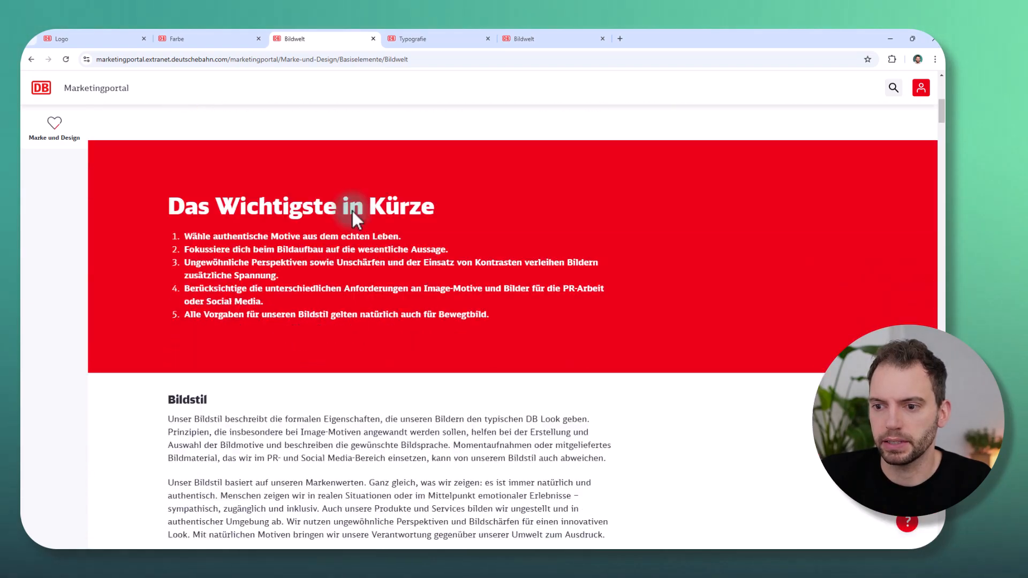
scroll(352, 210, "down", 15)
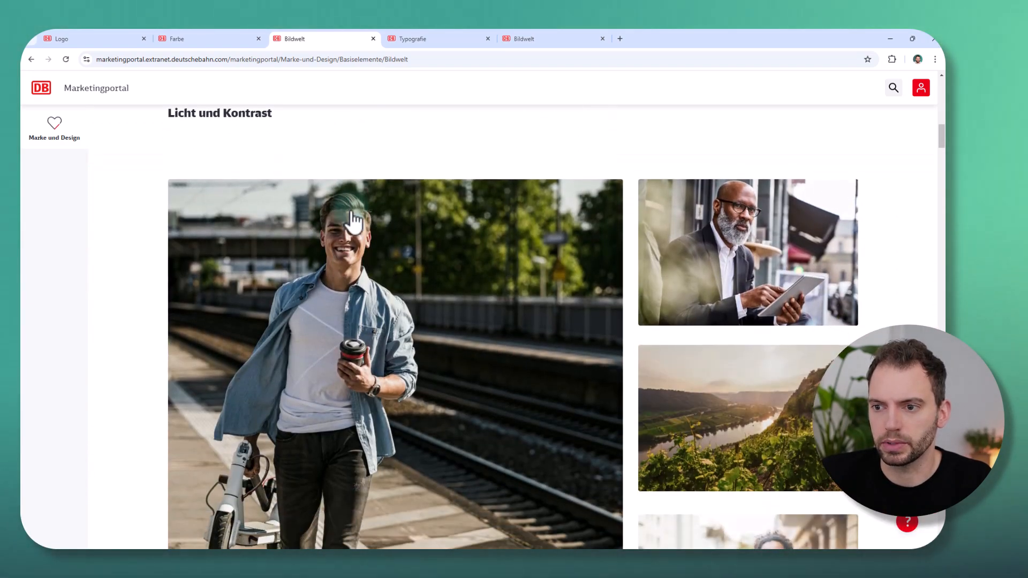
scroll(351, 213, "down", 15)
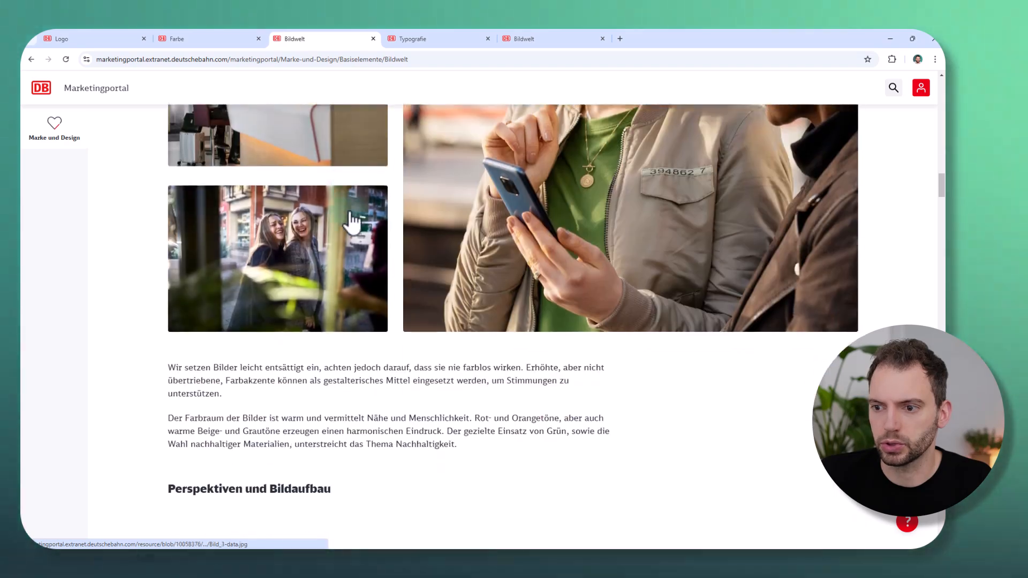
scroll(351, 214, "down", 15)
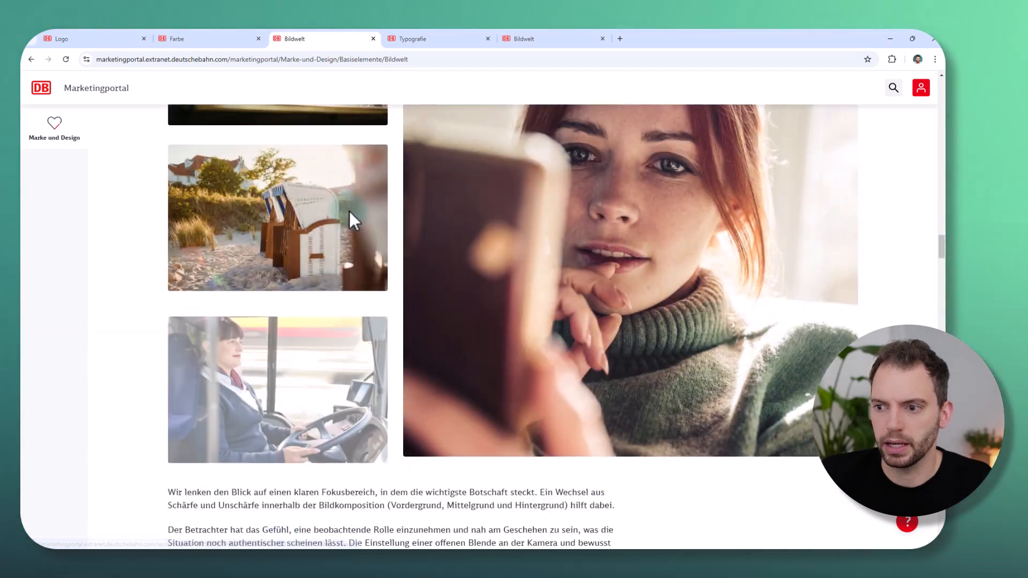
scroll(348, 212, "down", 15)
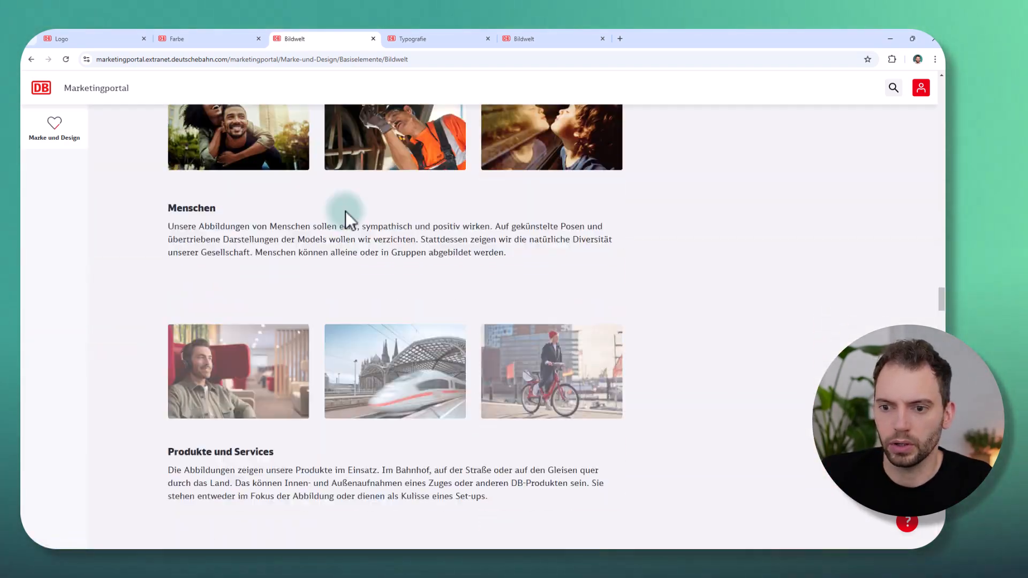
scroll(343, 212, "down", 15)
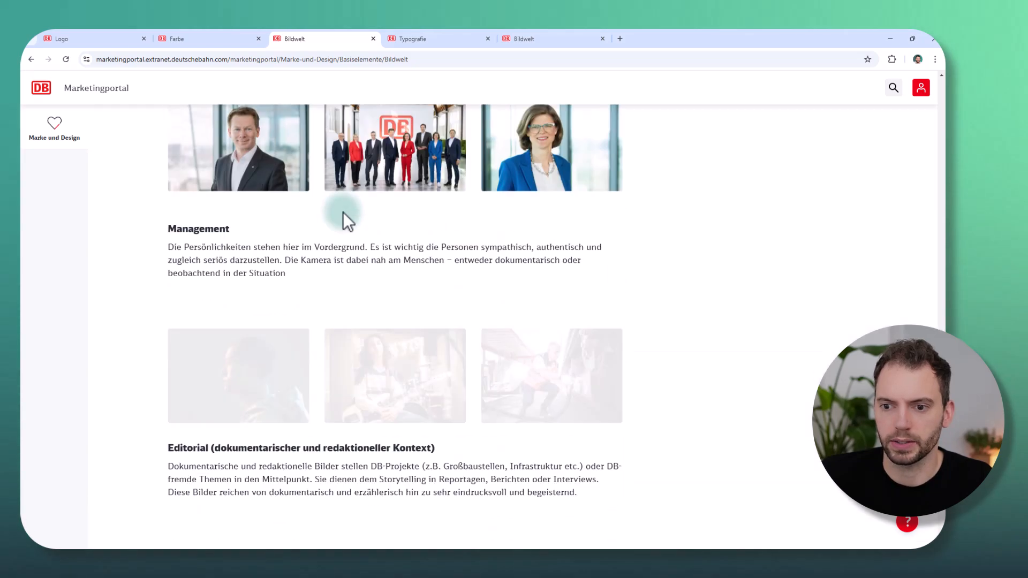
scroll(343, 213, "down", 15)
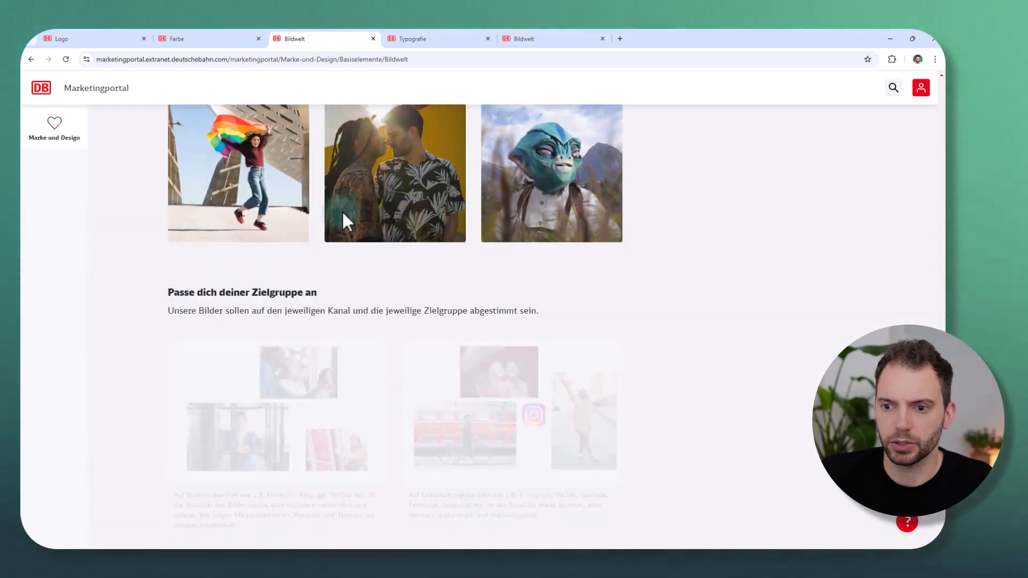
scroll(342, 213, "down", 15)
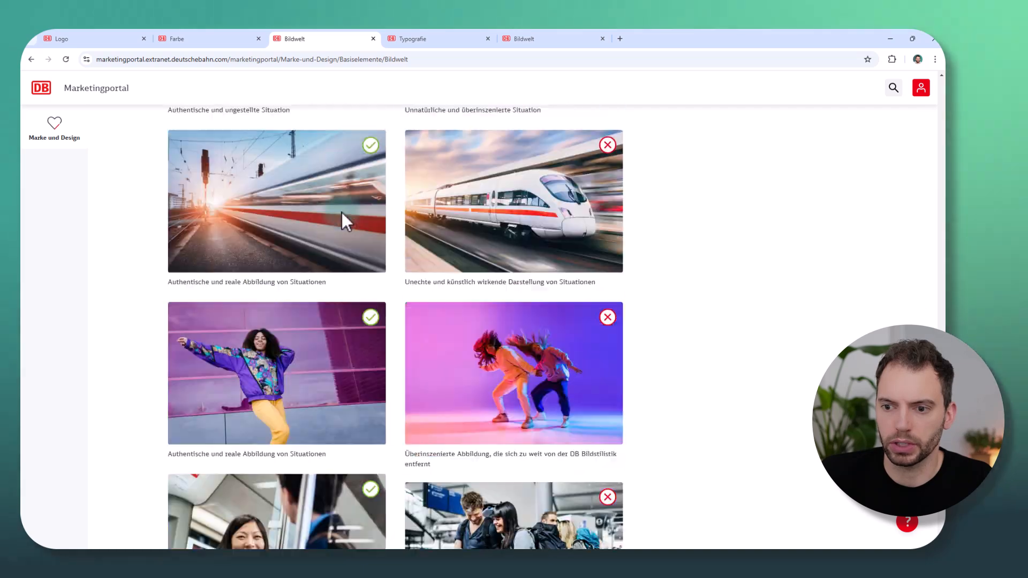
scroll(342, 217, "down", 8)
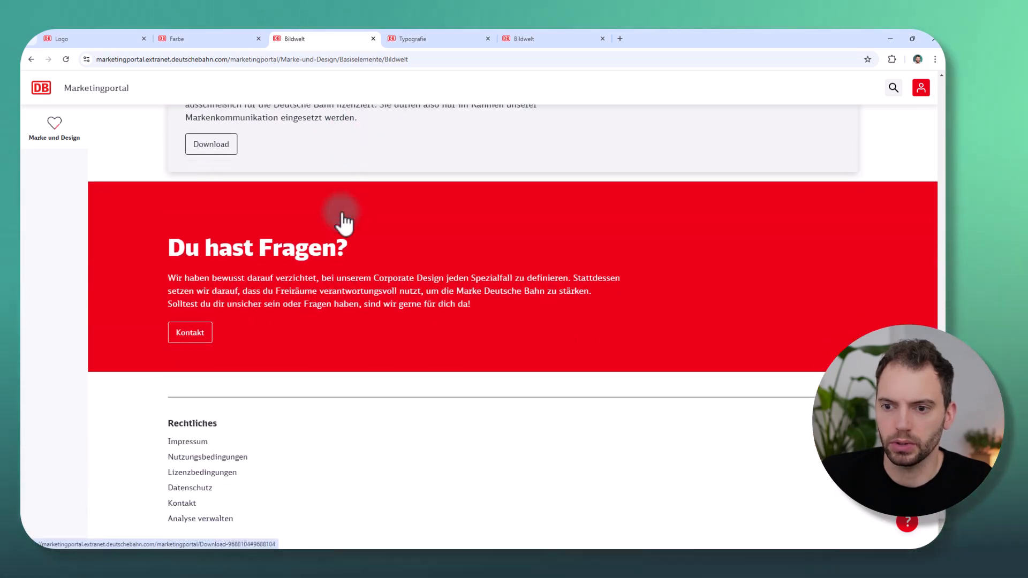
- Open the image download on the Bildwelt page, then switch to Storyline and open slide 5.2 50/50 Layout
scroll(342, 219, "up", 4)
left_click(224, 335)
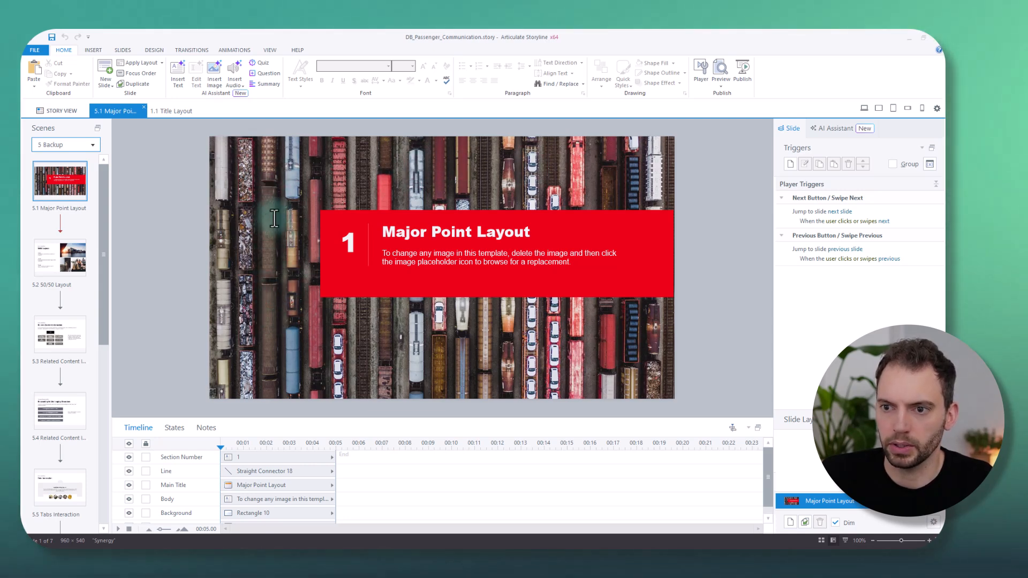
left_click(68, 261)
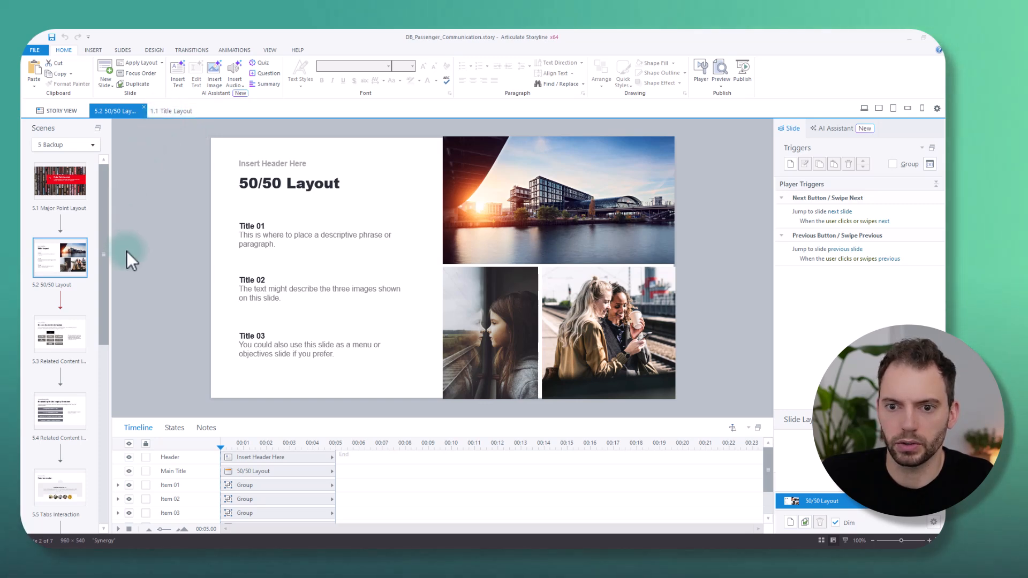
- Insert the Major Point and 50/50 slides of the Synergy template from Content Library 360 after slide 5.2
right_click(72, 297)
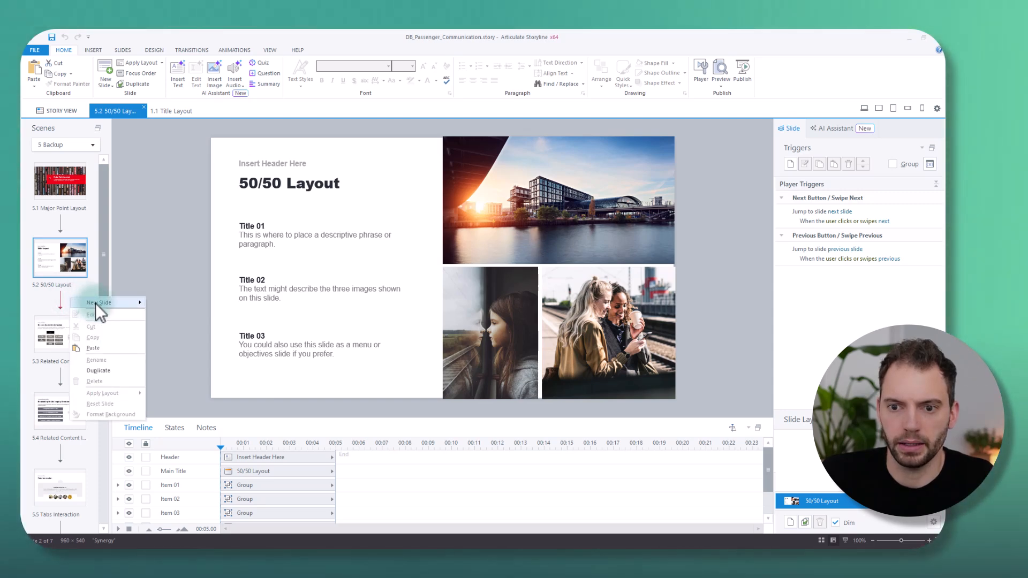
mouse_move(95, 303)
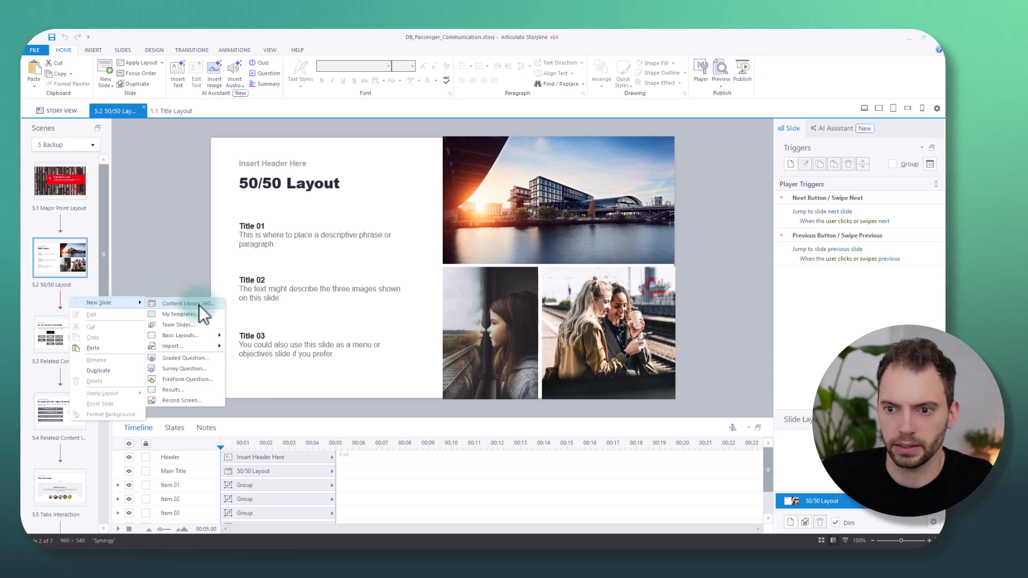
left_click(198, 303)
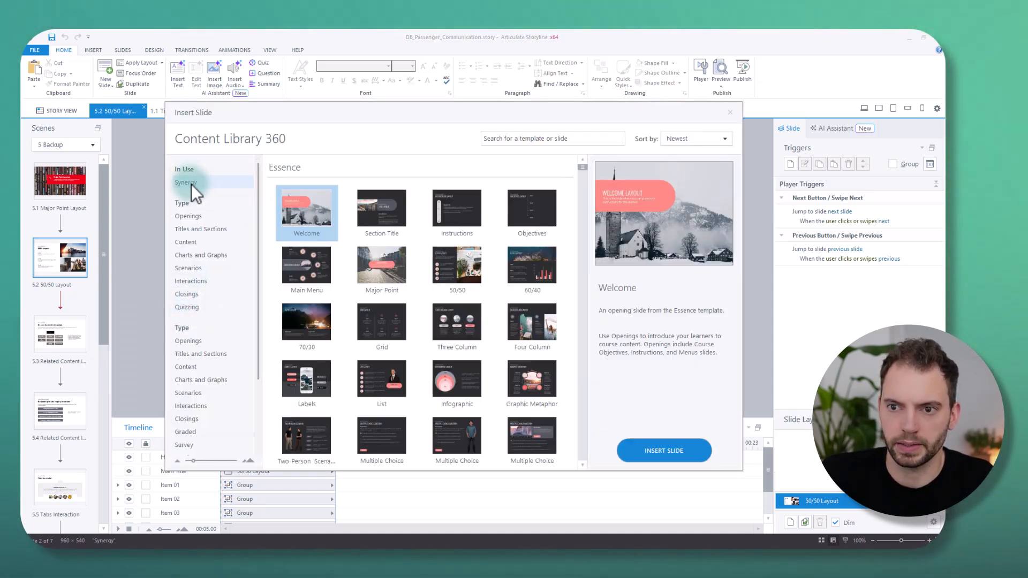
left_click(191, 182)
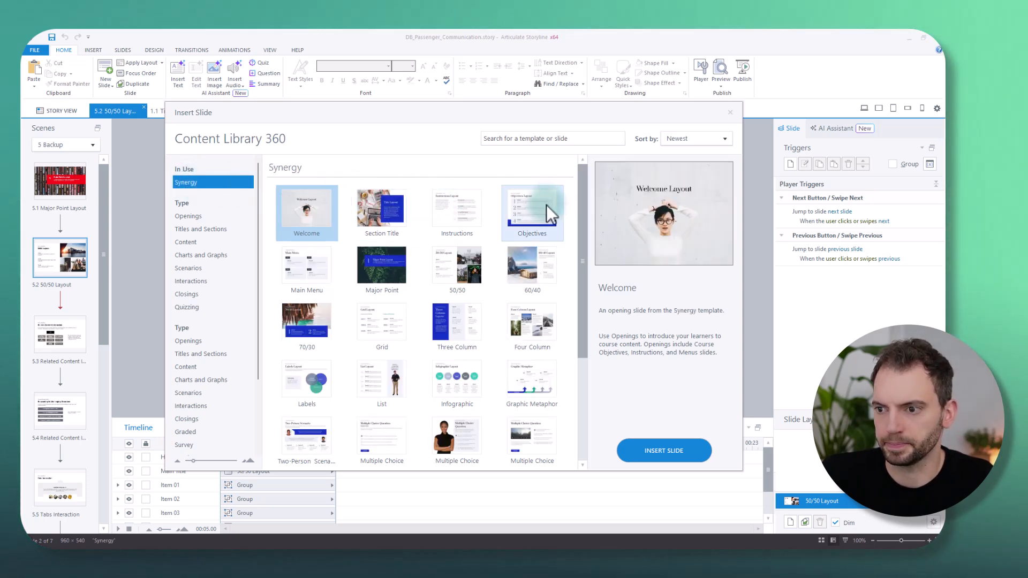
left_click(385, 272)
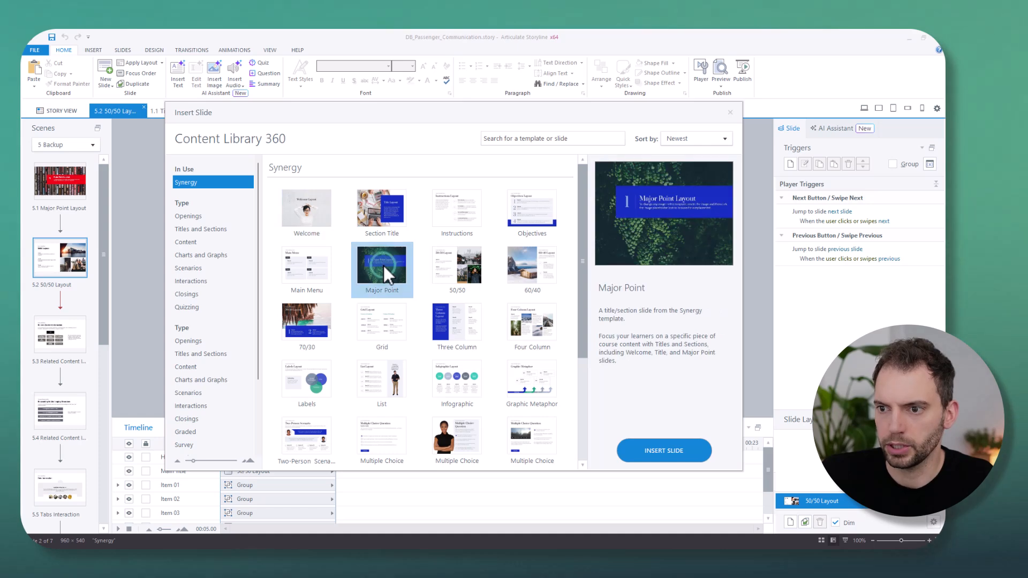
left_click(461, 274, "ctrl")
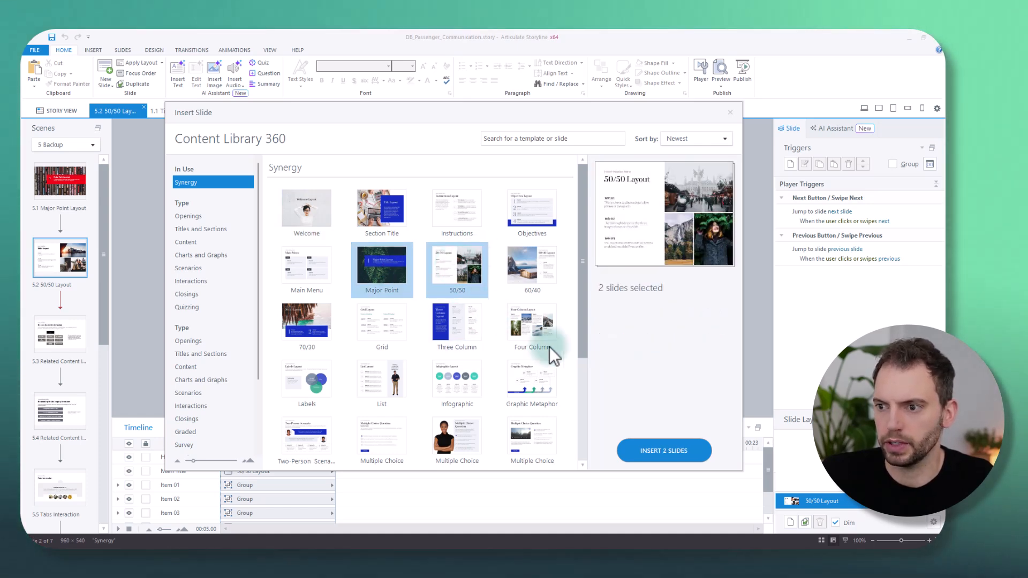
left_click(669, 451)
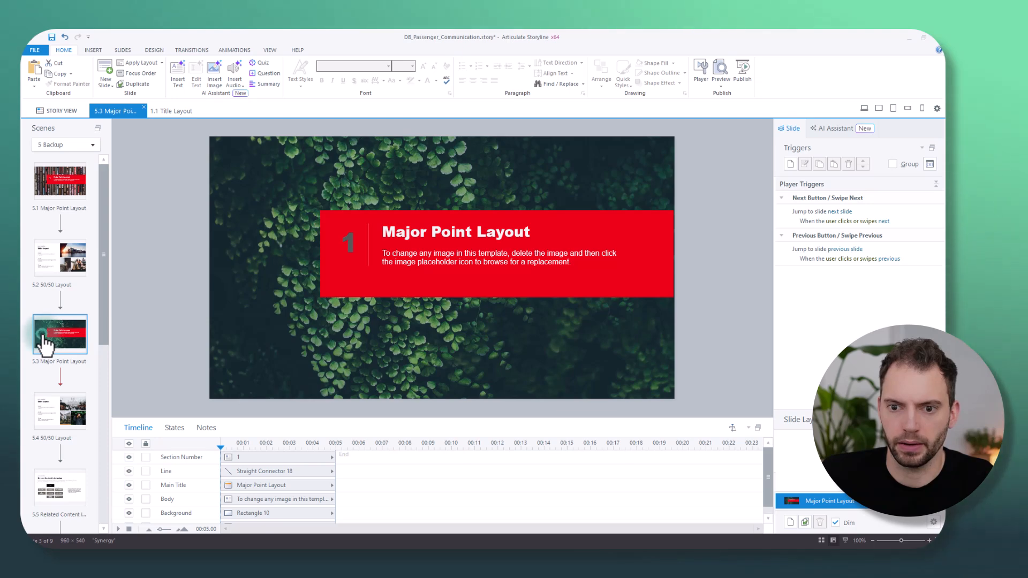
- Replace the leaf background picture on slide 5.3 with GettyImages-624740628_sRGB from the Deutsche Bahn folder
left_click(268, 169)
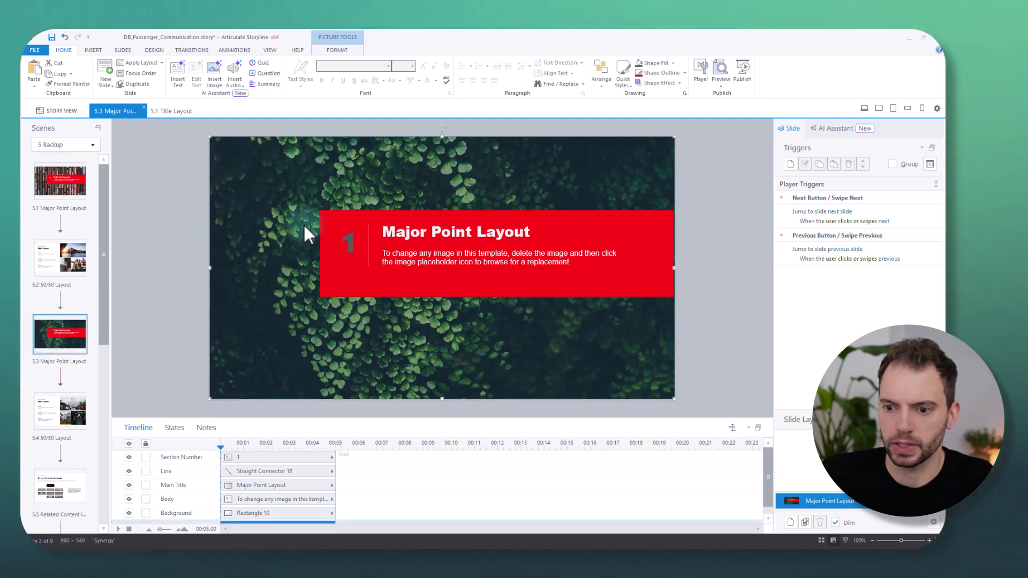
scroll(227, 474, "down", 1)
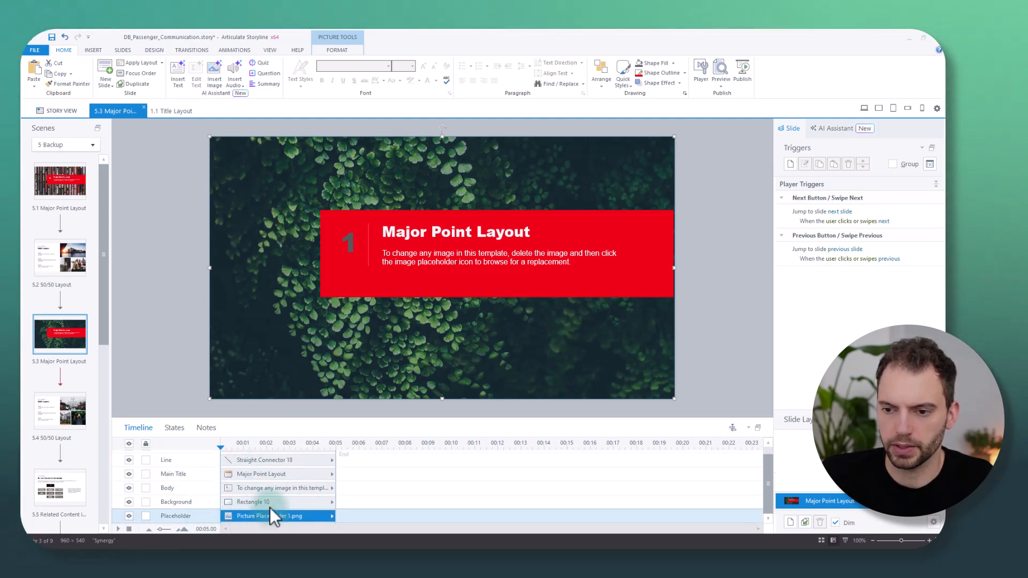
left_click(339, 49)
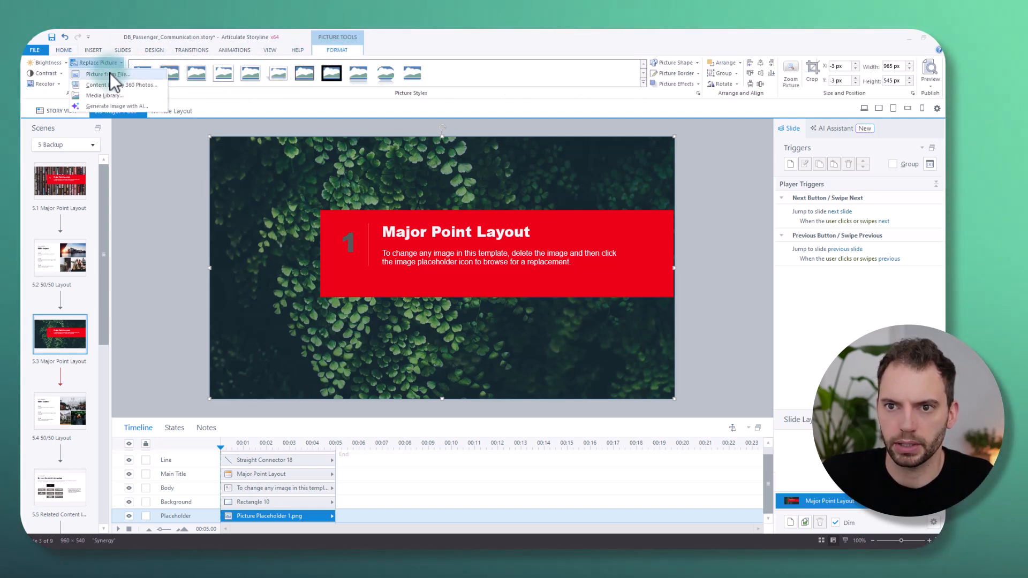
left_click(110, 70)
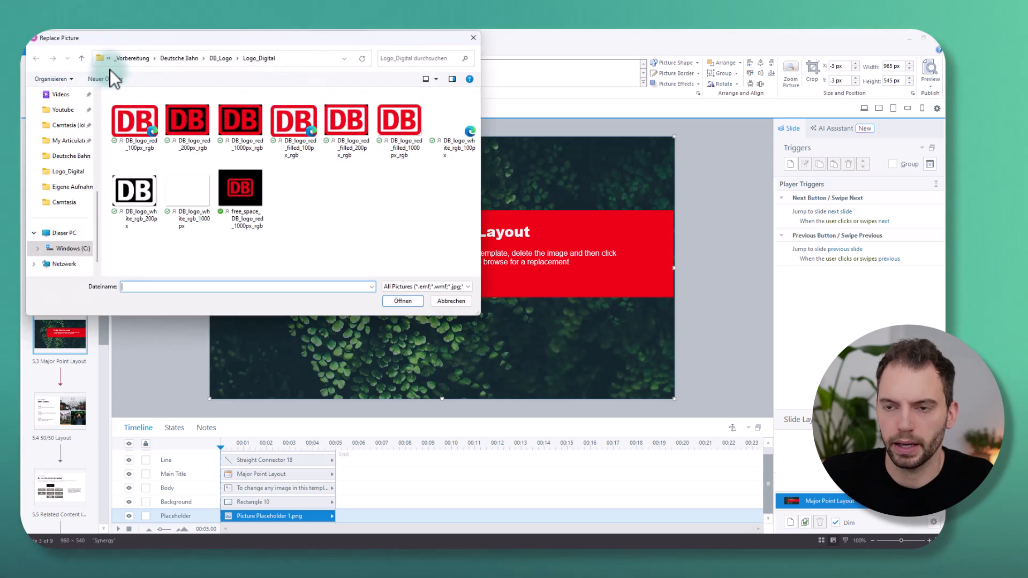
left_click(179, 59)
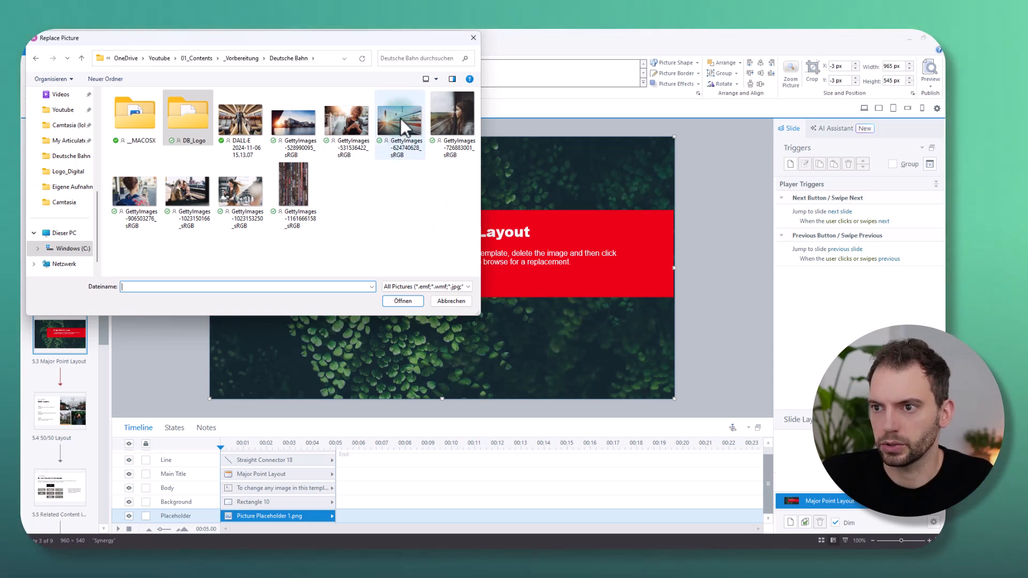
left_click(400, 118)
left_click(400, 300)
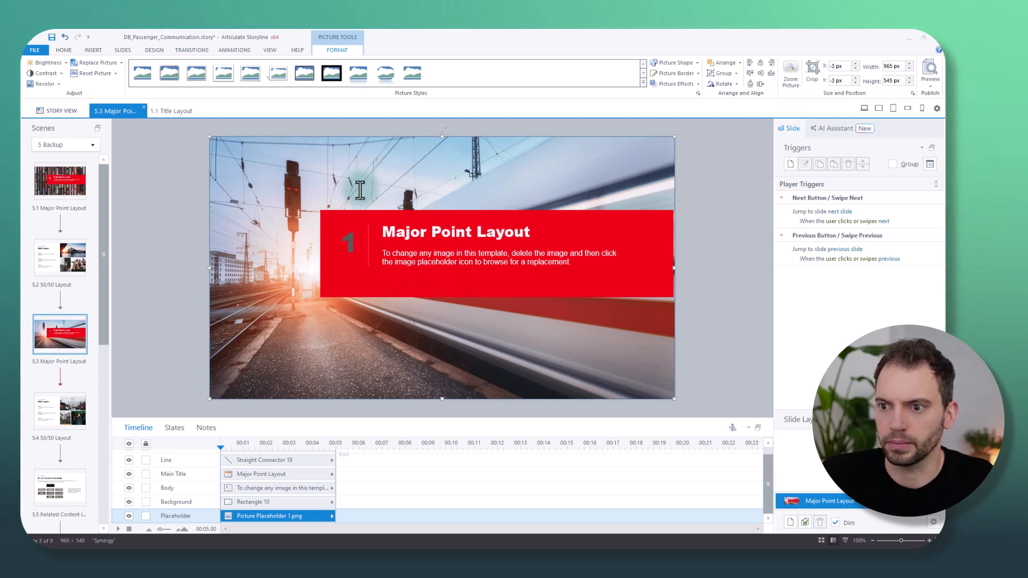
- Set the font colour of the section number on slide 5.3 to the theme colour #F0F3F5
left_click(347, 239)
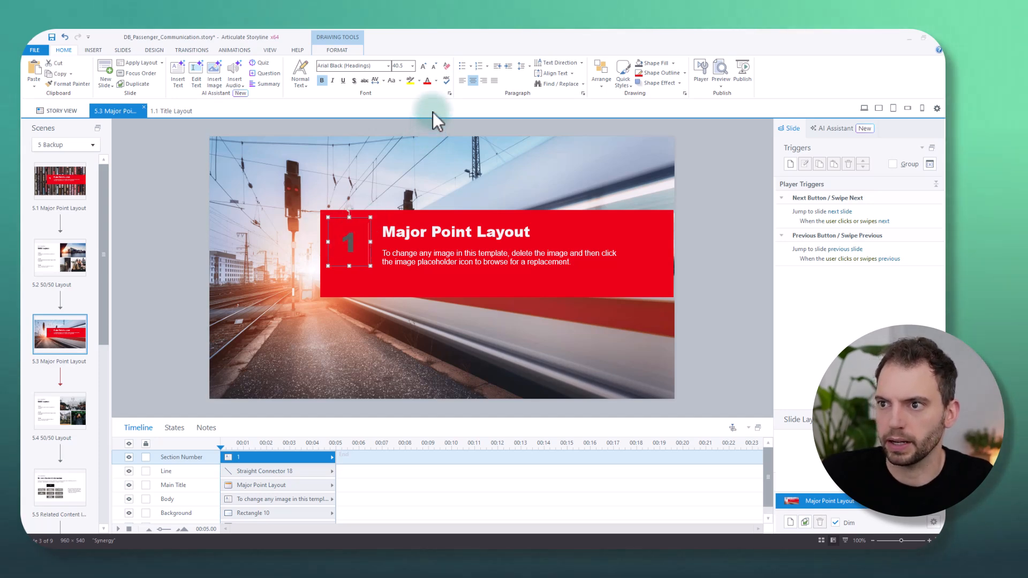
left_click(437, 81)
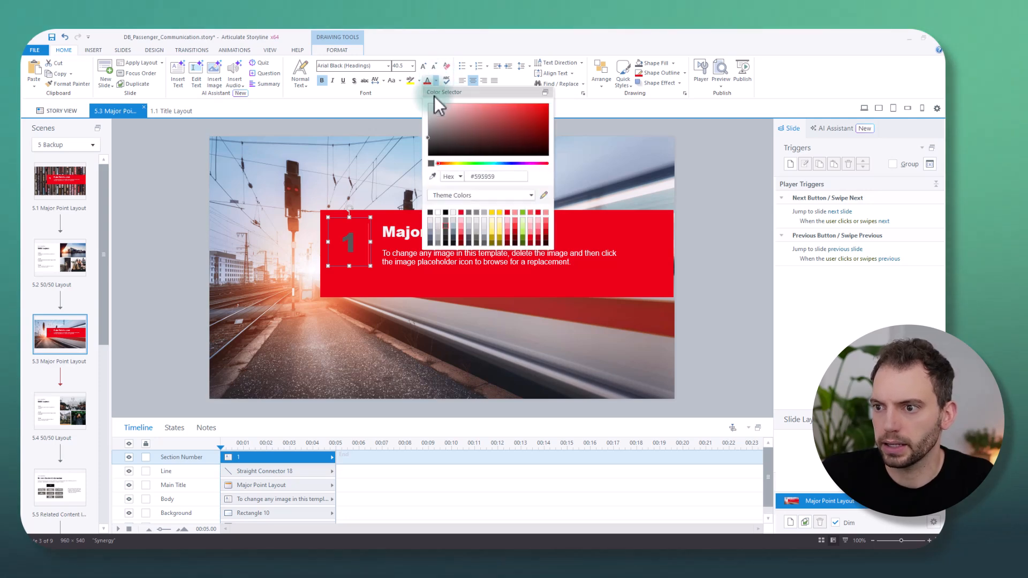
left_click(454, 214)
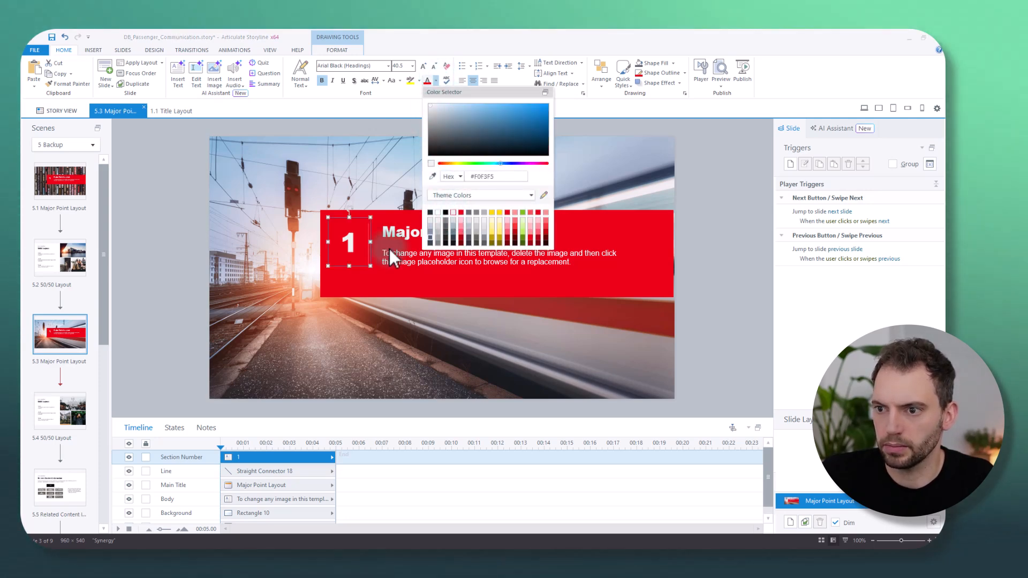
left_click(145, 249)
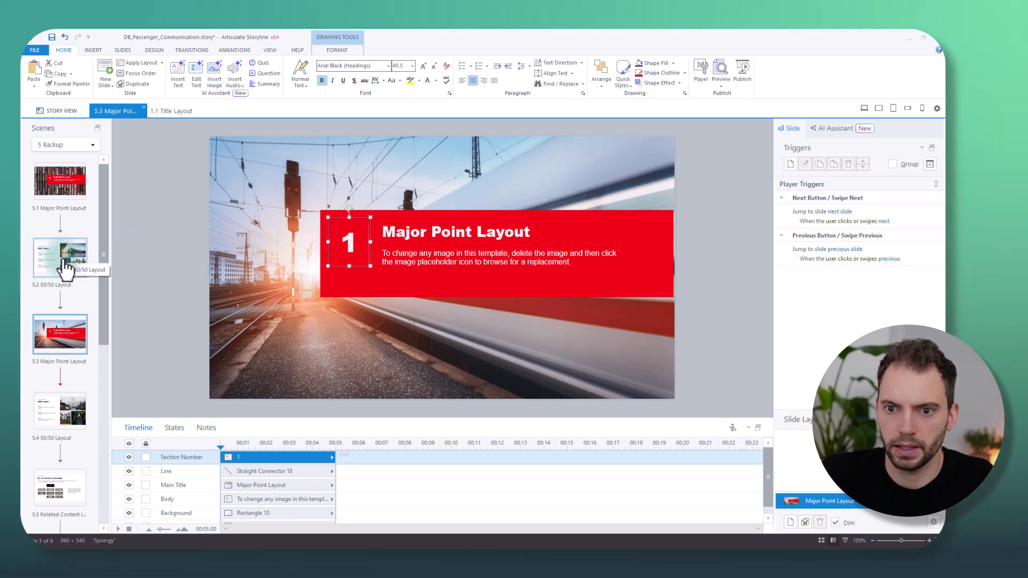
- On slide 5.4 50/50 Layout, replace the mountain waterfall picture with GettyImages-726883001_sRGB from the Deutsche Bahn folder
left_click(64, 266)
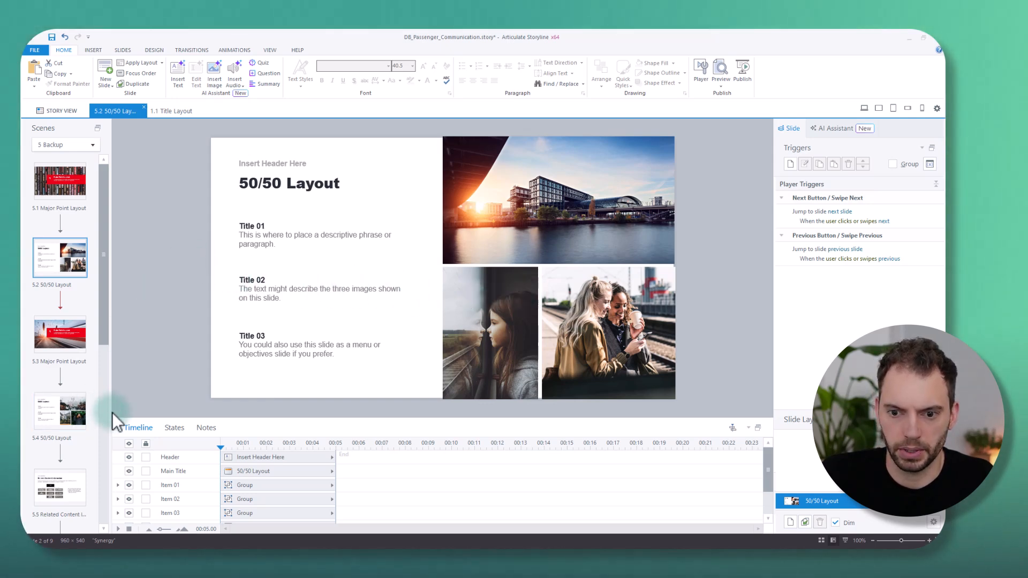
left_click(46, 417)
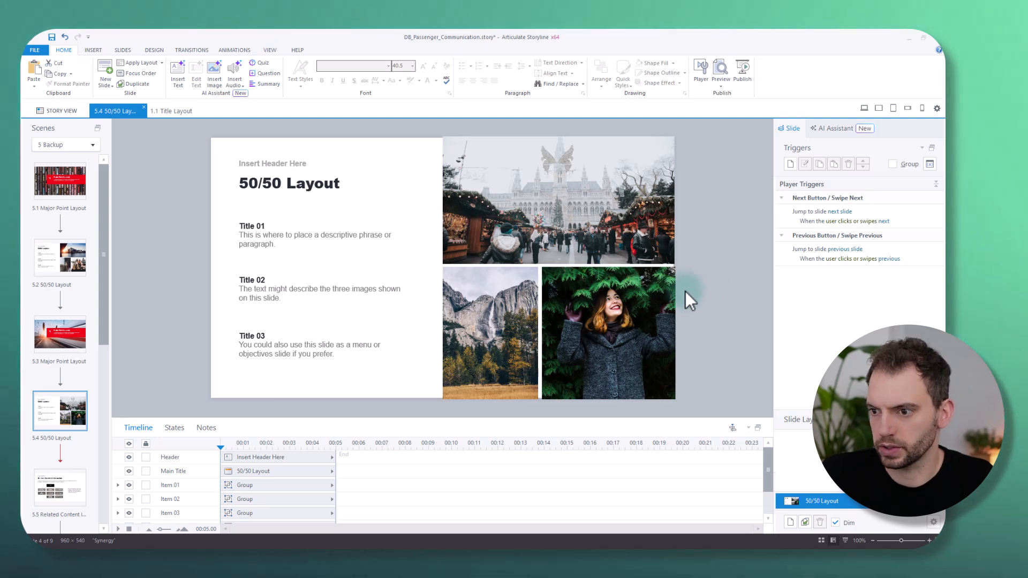
left_click(479, 301)
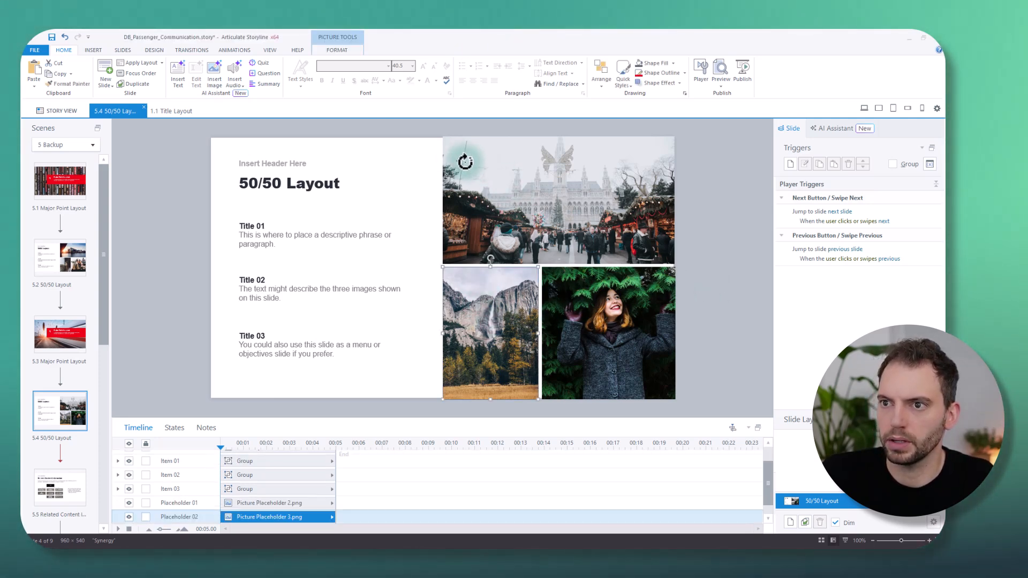
left_click(339, 49)
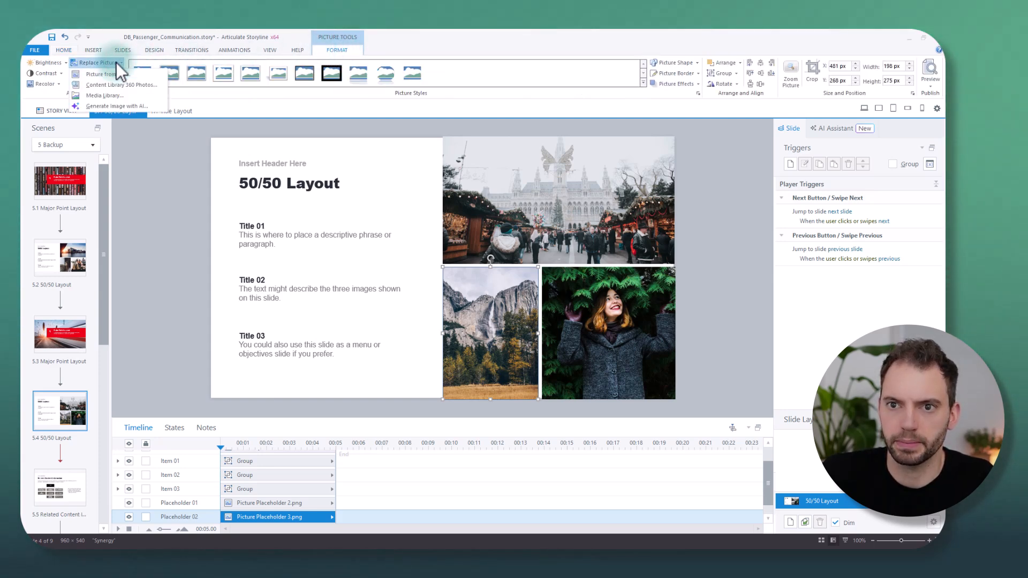
left_click(111, 73)
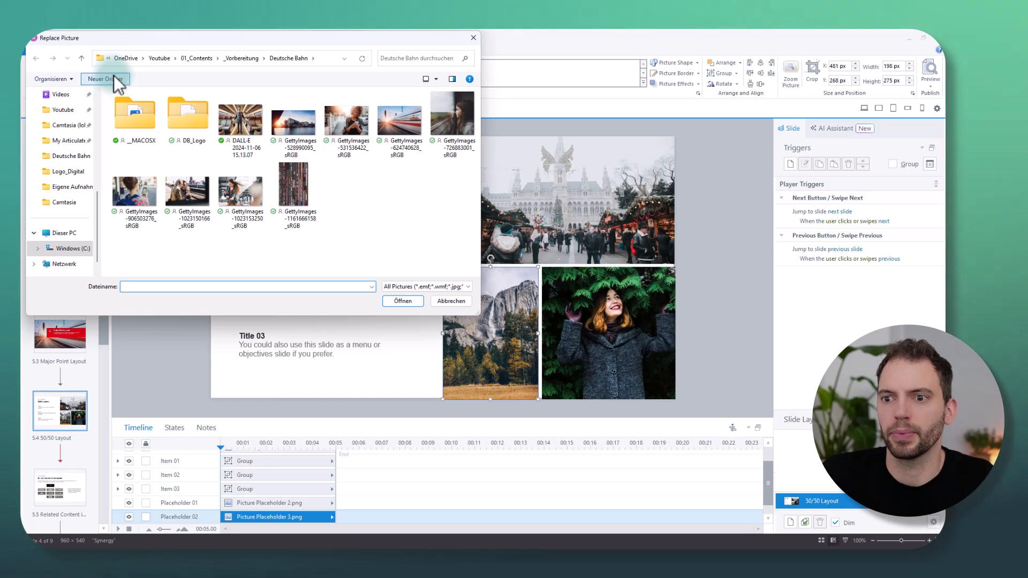
left_click(447, 113)
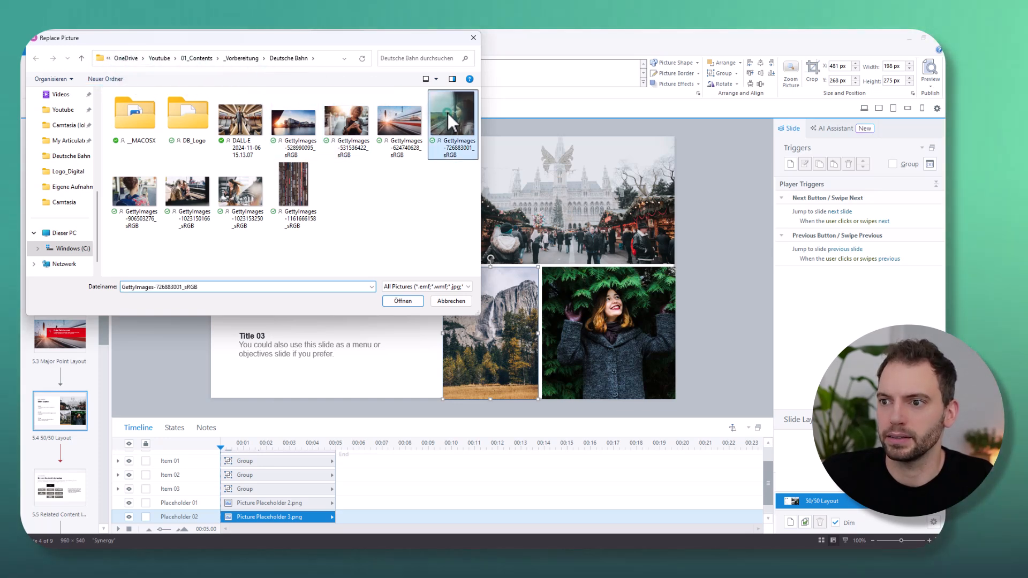
left_click(402, 301)
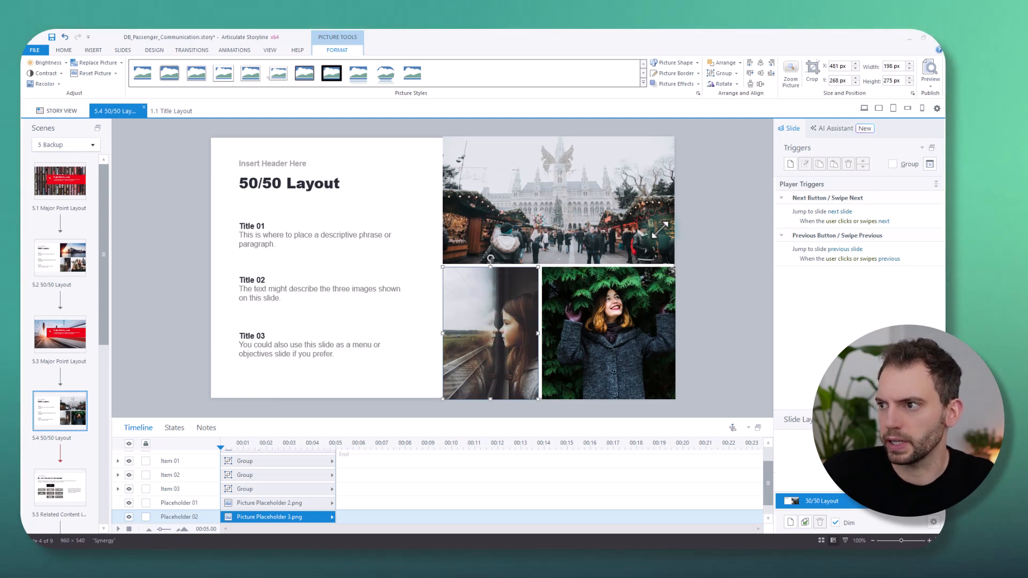
- Adjust the crop of the girl-at-the-window picture by shifting the image slightly left within its frame
left_click(809, 69)
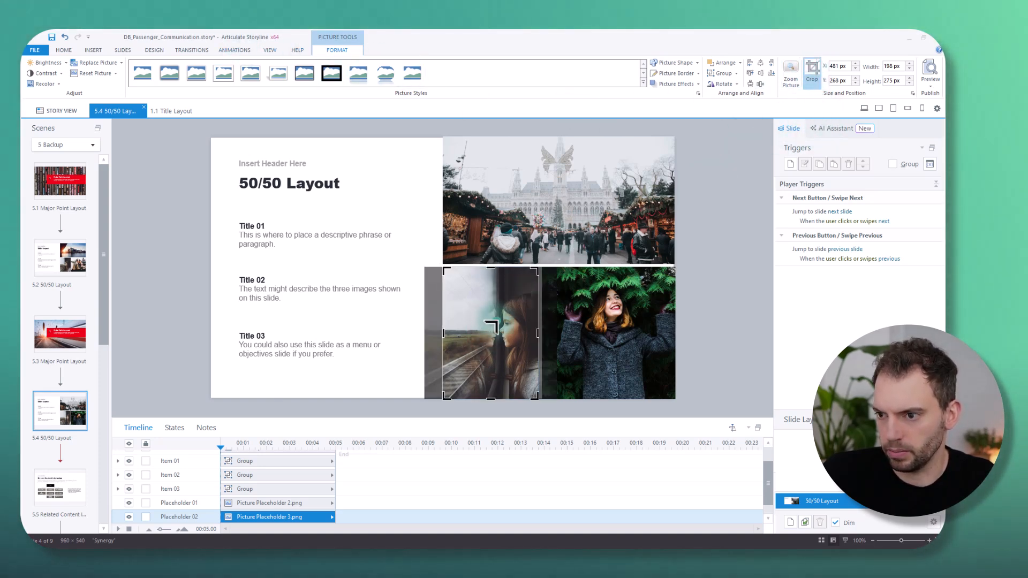
left_click_drag(496, 322, 486, 322)
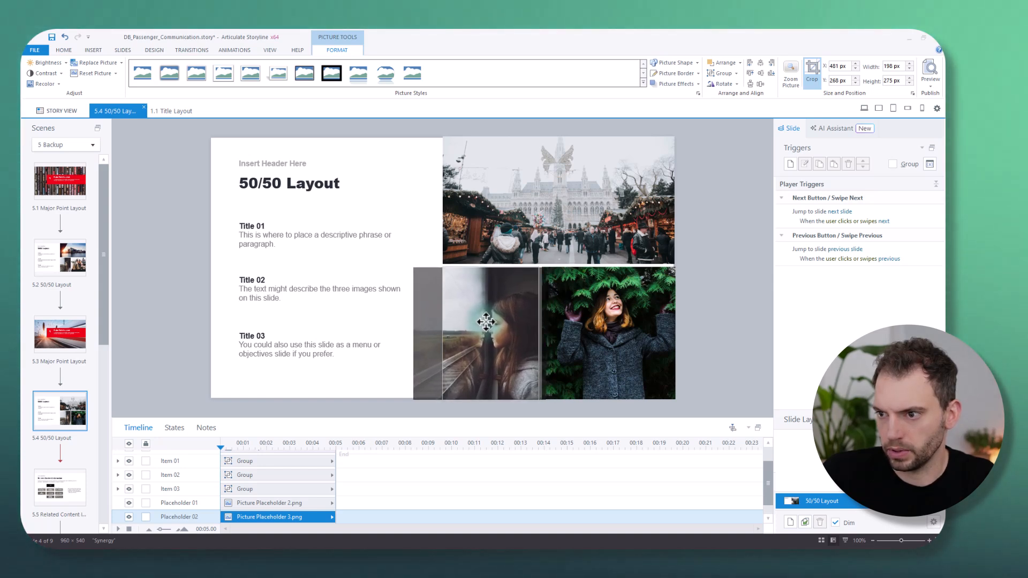
left_click_drag(486, 321, 486, 320)
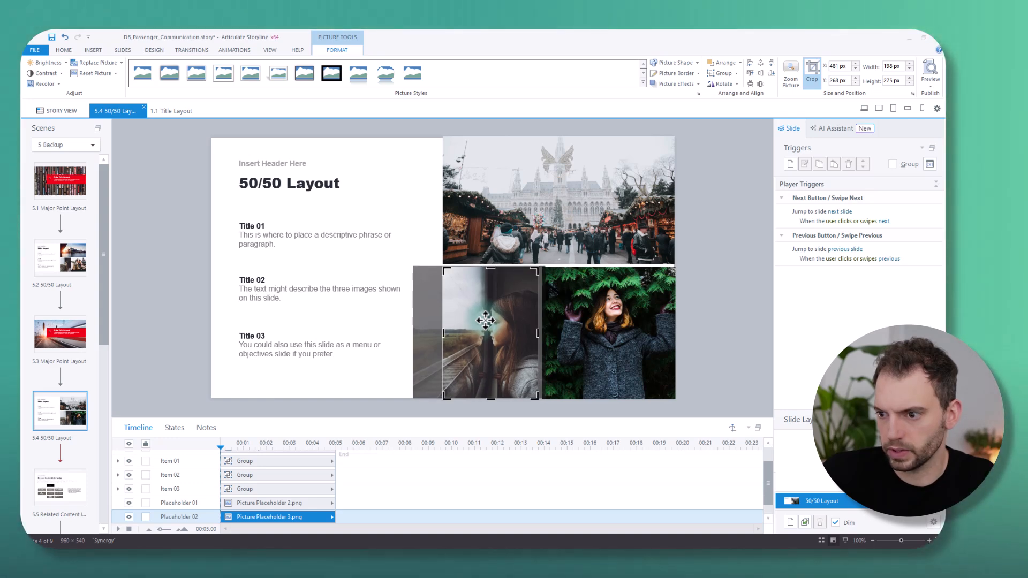
left_click(812, 69)
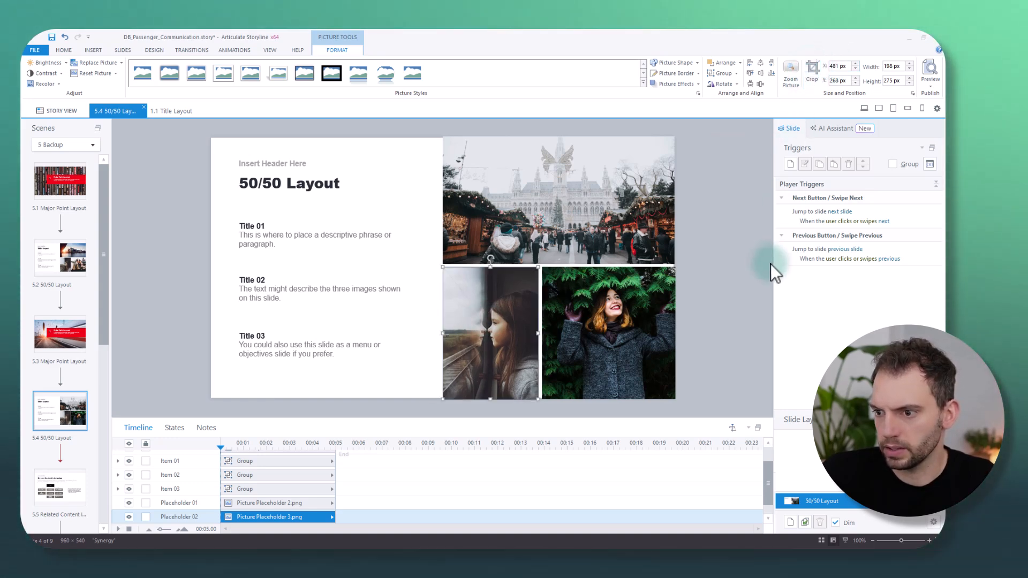
left_click(725, 285)
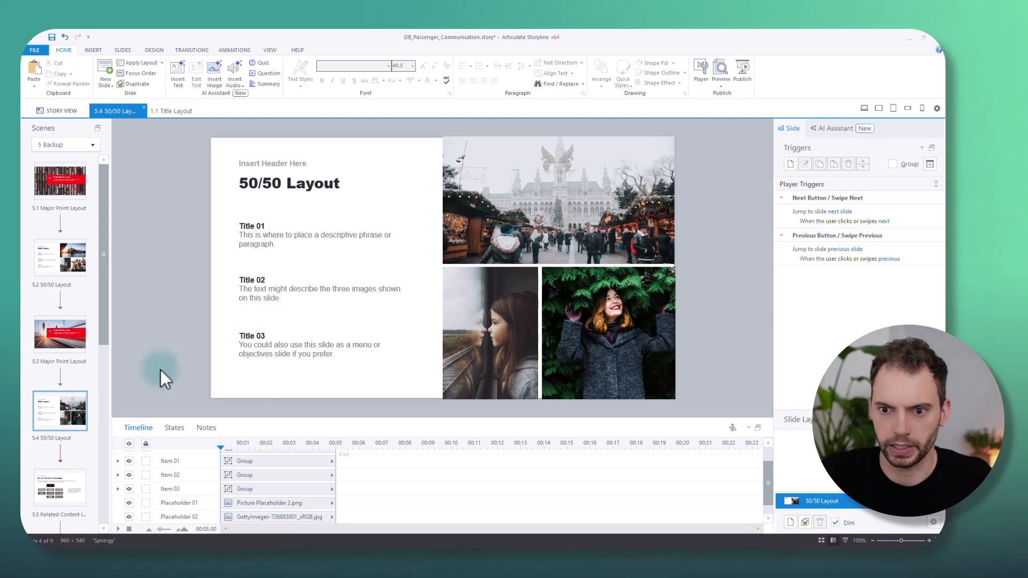
- Insert a new slide with the Synergy Title Only basic layout after slide 5.4
right_click(54, 413)
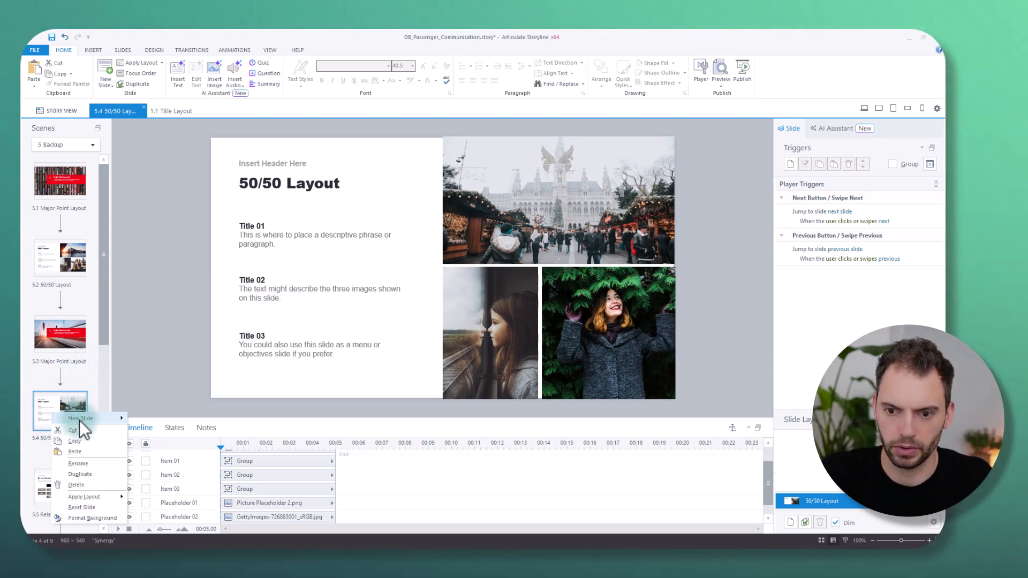
mouse_move(73, 416)
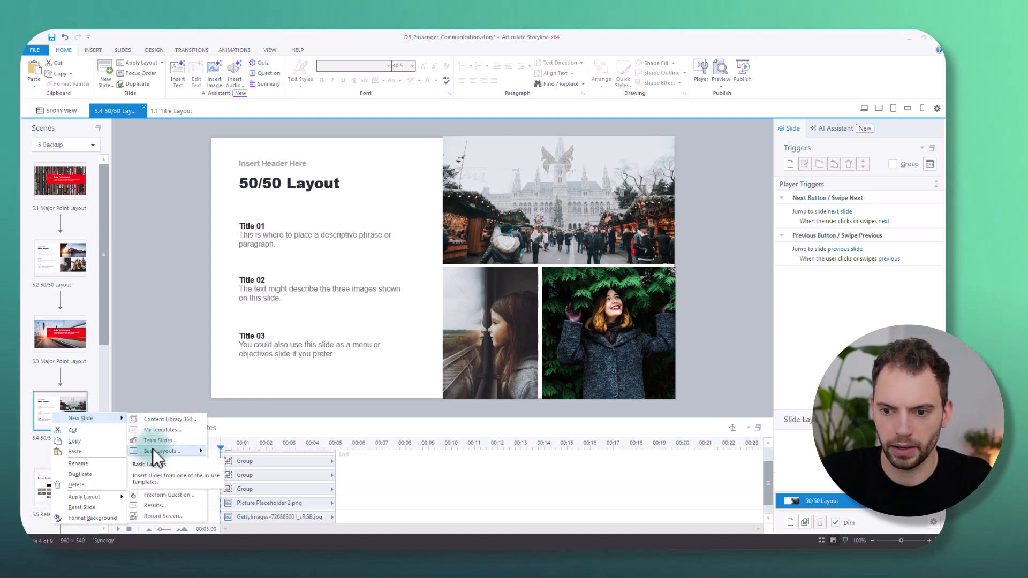
mouse_move(154, 452)
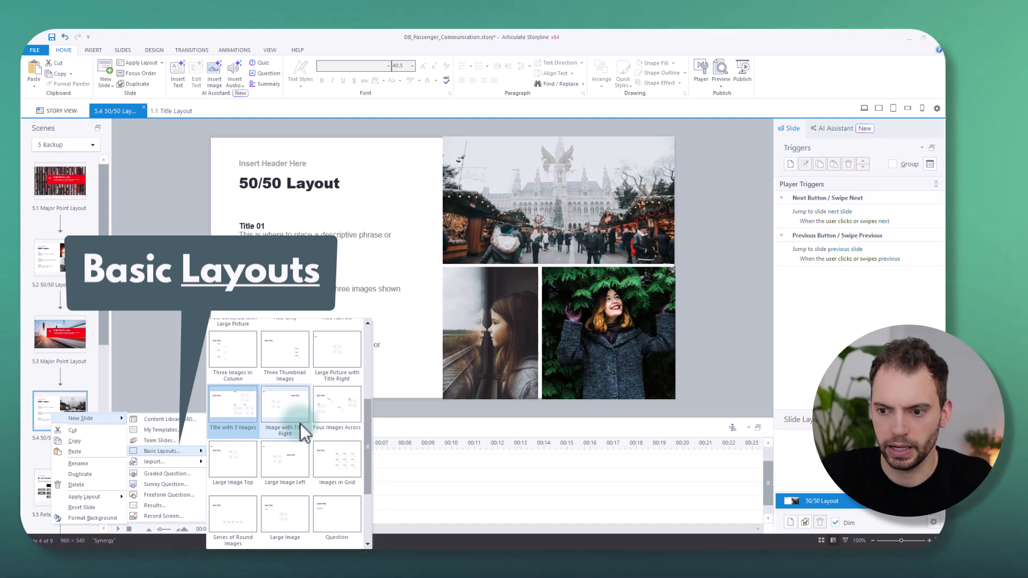
scroll(297, 420, "up", 1)
scroll(294, 415, "up", 2)
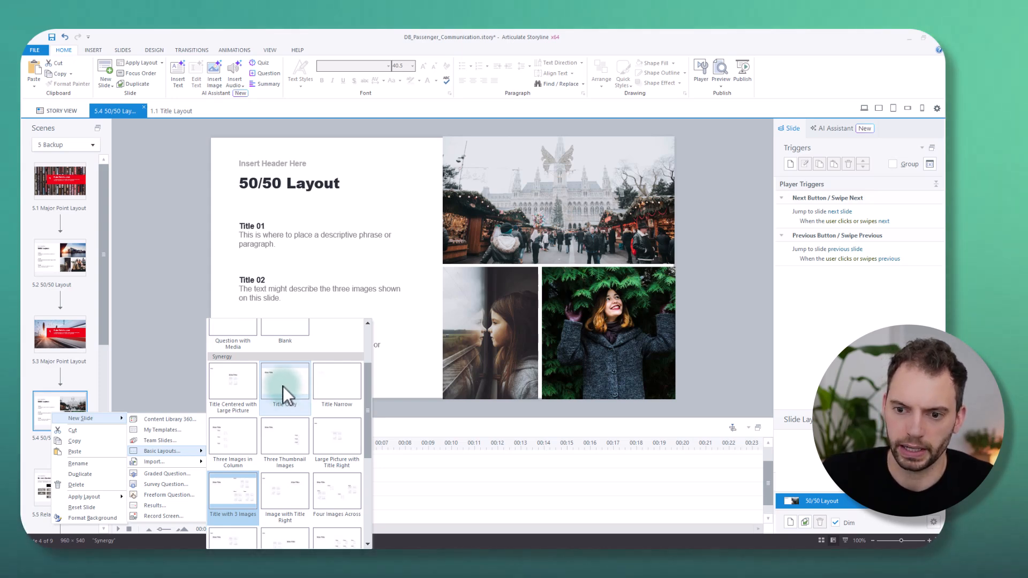
left_click(283, 386)
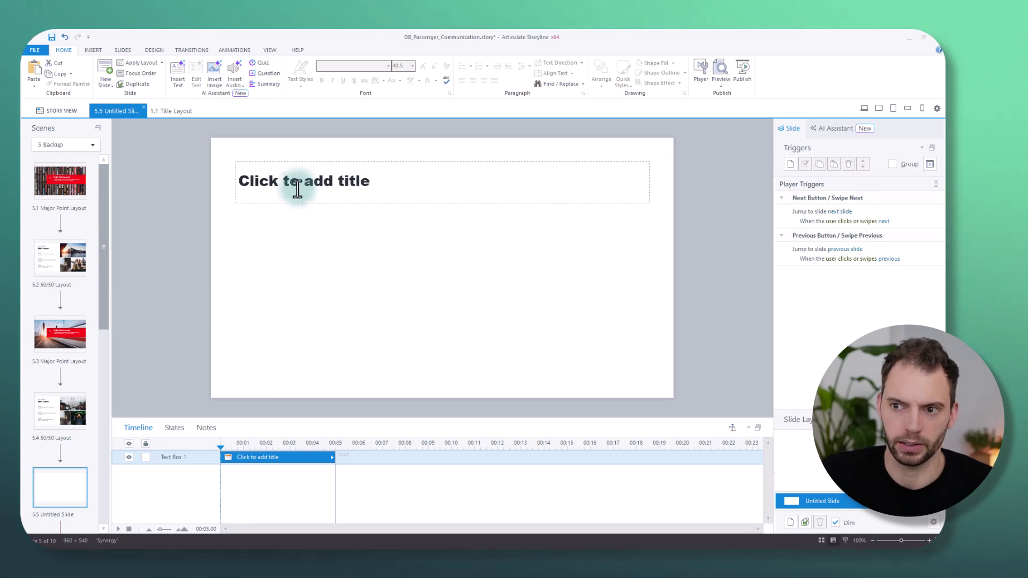
- Compare the new slide's title placeholder with the title on slide 5.2 50/50 Layout
left_click(295, 183)
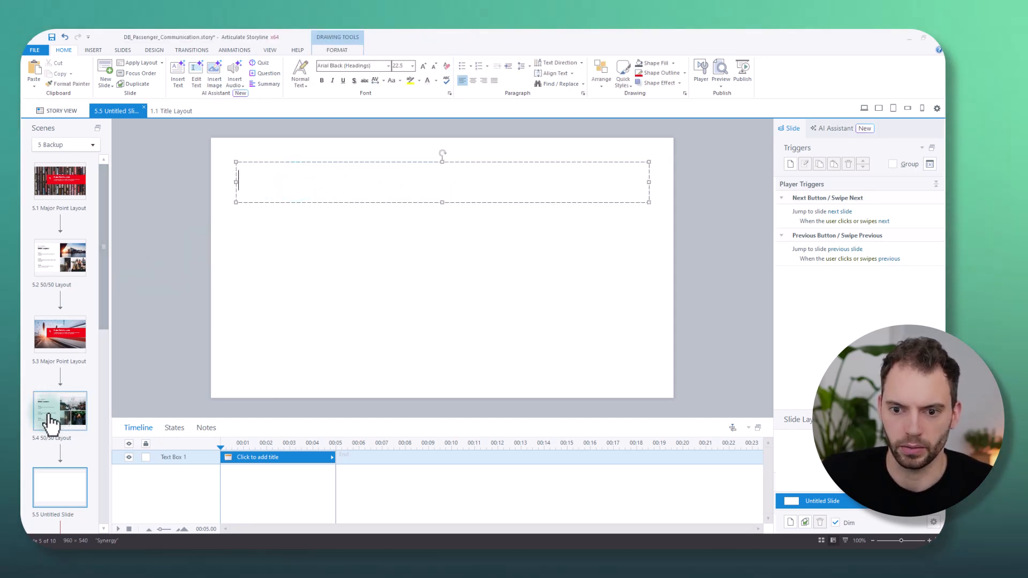
left_click(80, 274)
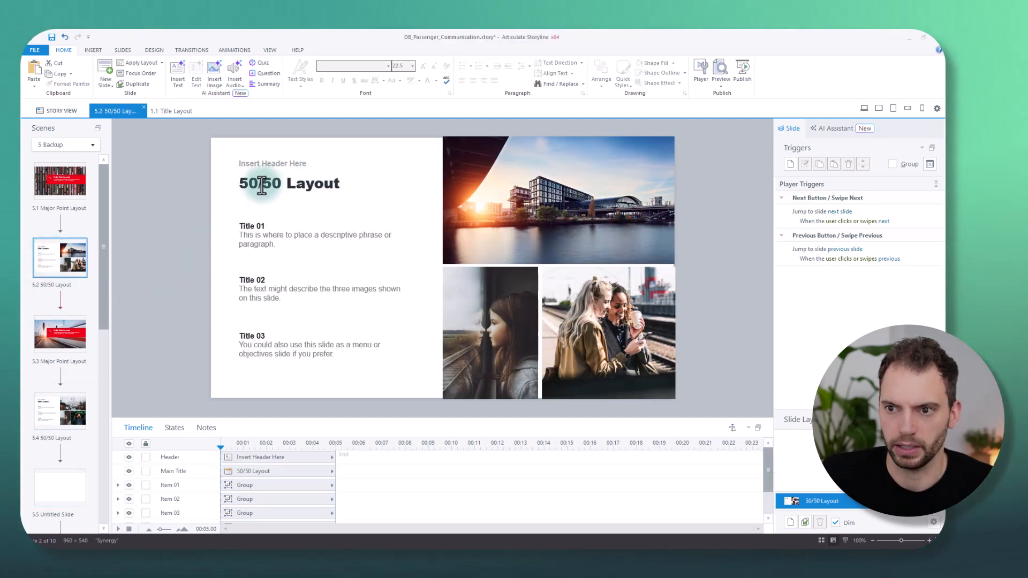
left_click(60, 489)
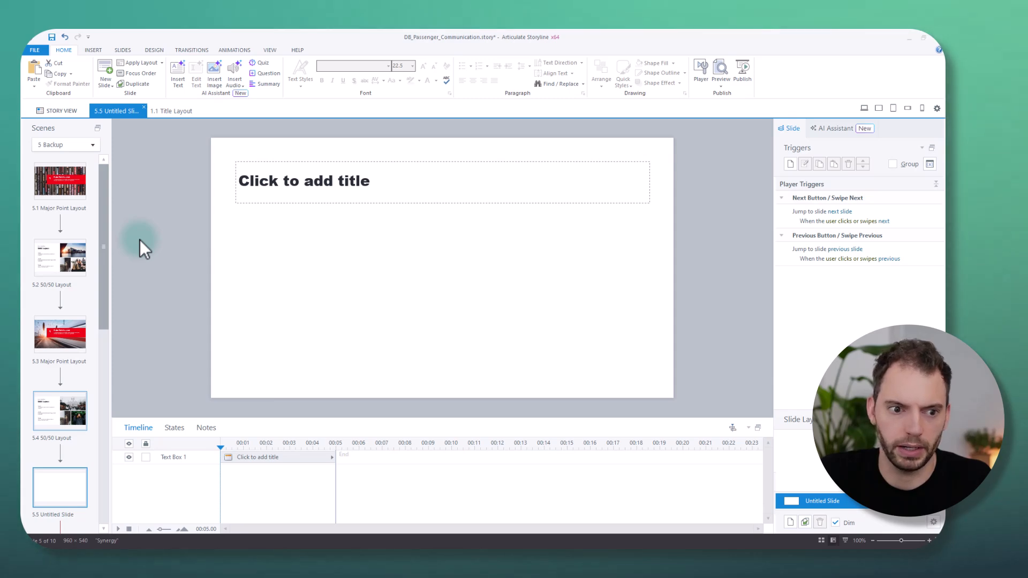
right_click(81, 455)
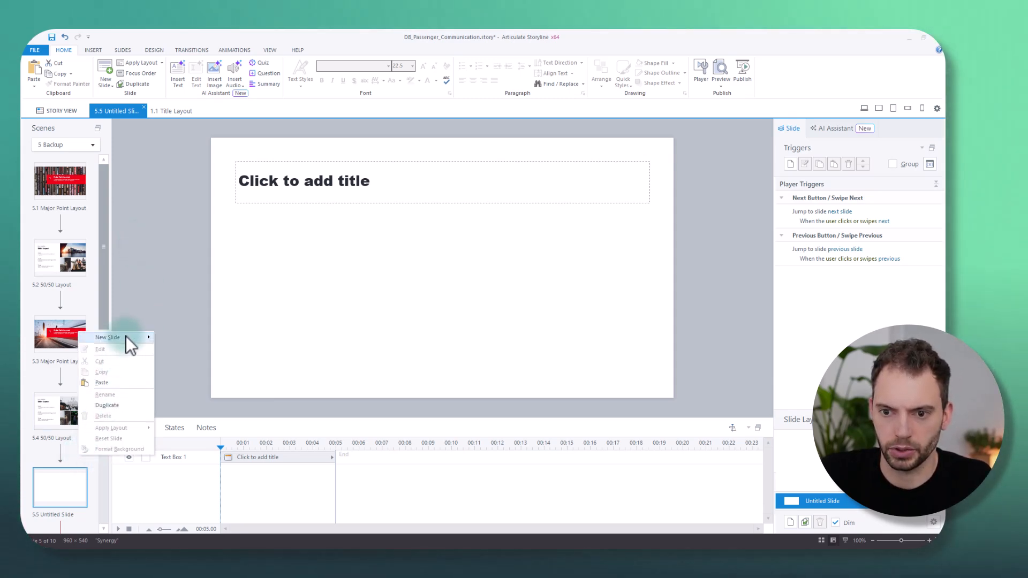
mouse_move(126, 335)
left_click(198, 340)
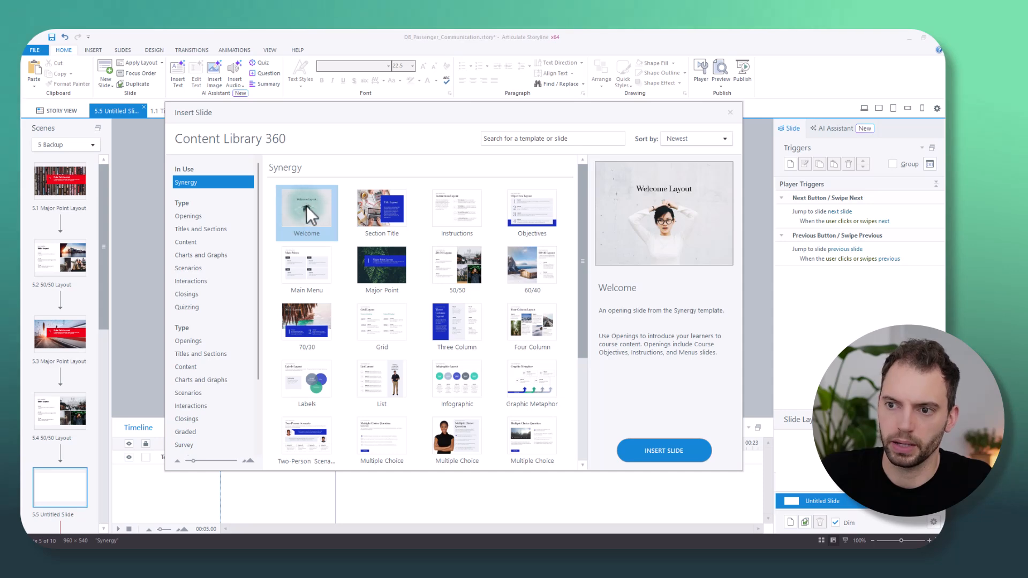
scroll(388, 254, "down", 3)
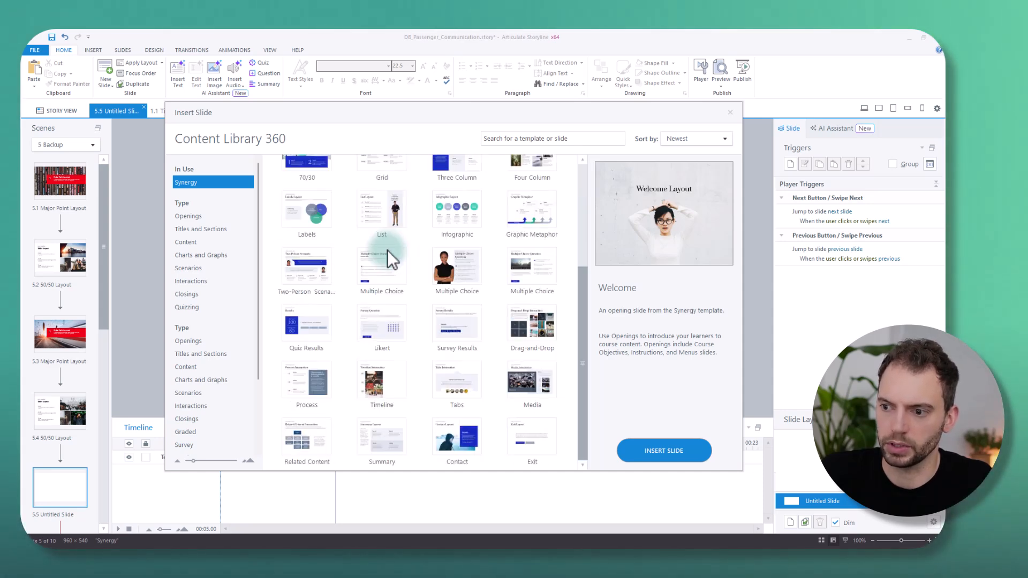
left_click(535, 436, "shift")
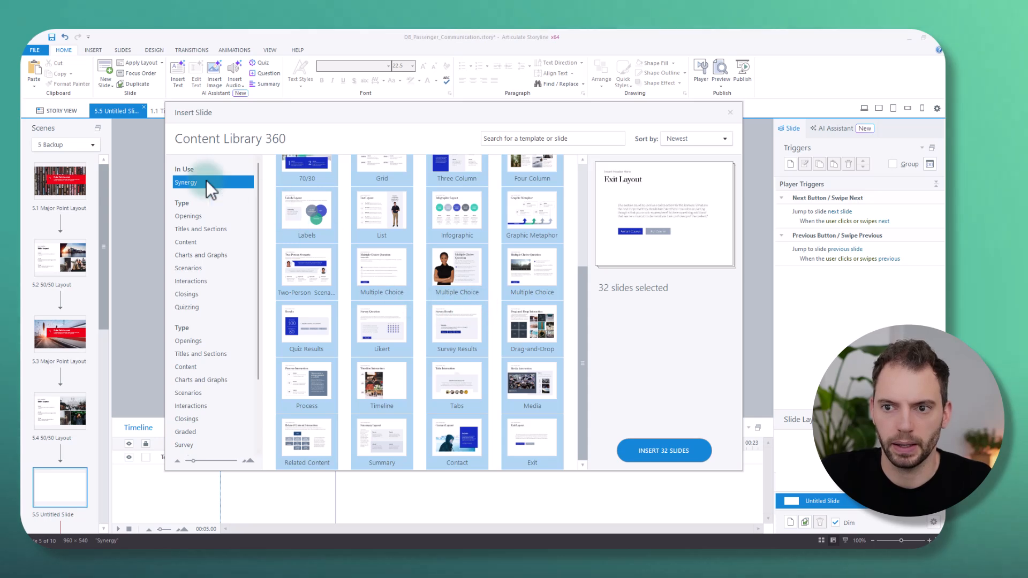
left_click(665, 452)
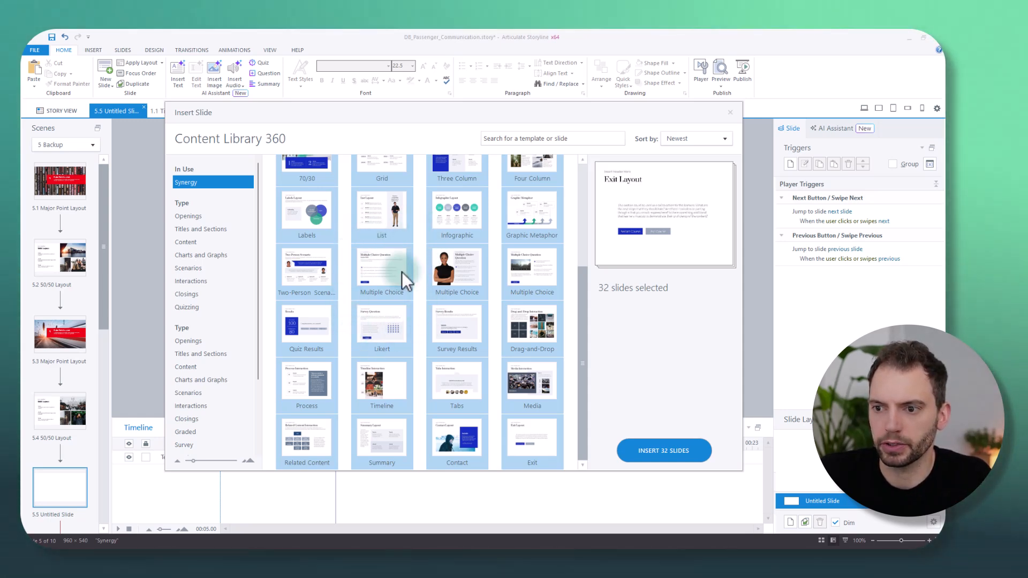
left_click(730, 115)
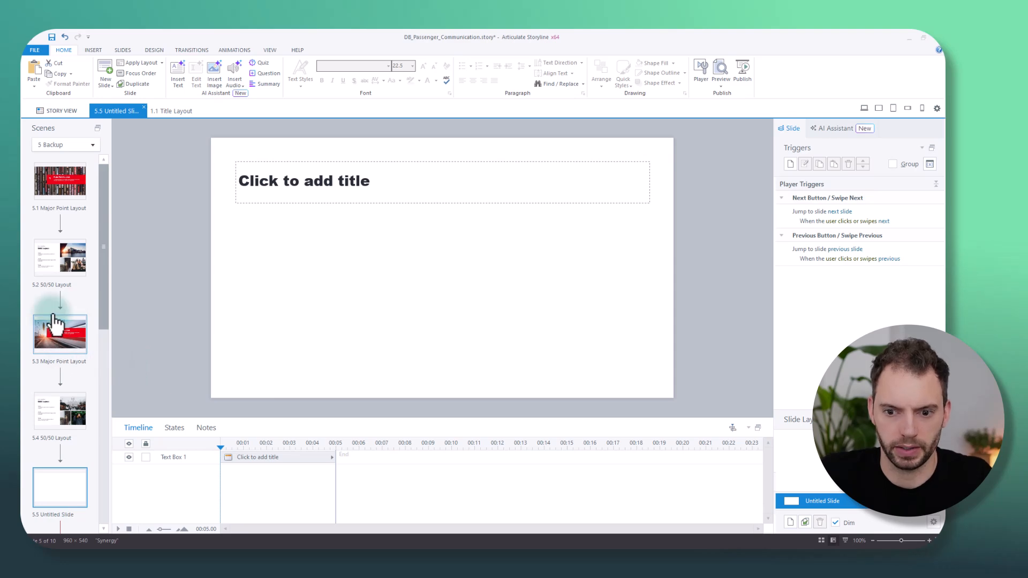
- On slide 5.8 Tabs Interaction, draw a circle about 76 px wide over the bear picture and fill it with theme colour #646973
scroll(53, 321, "down", 5)
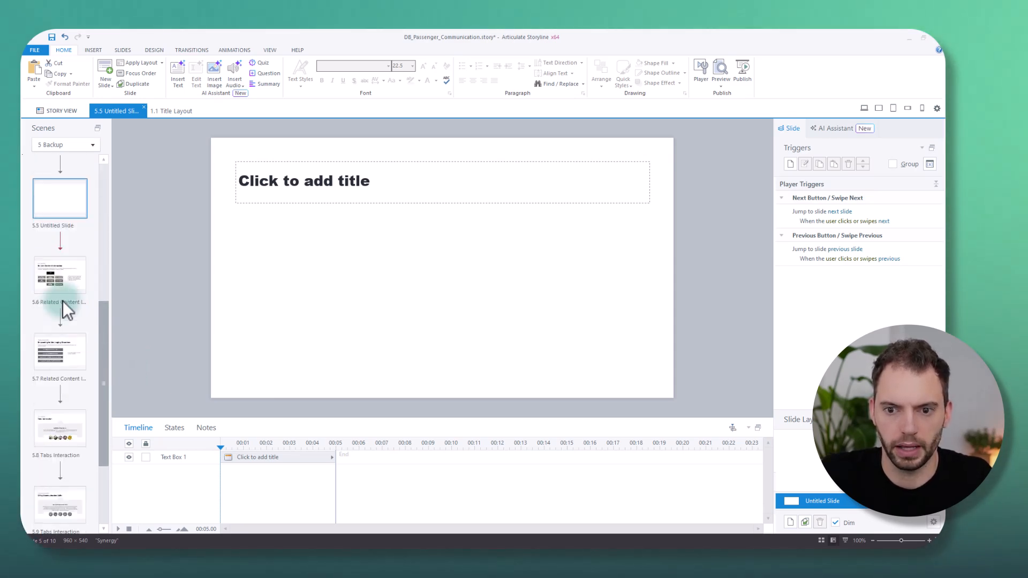
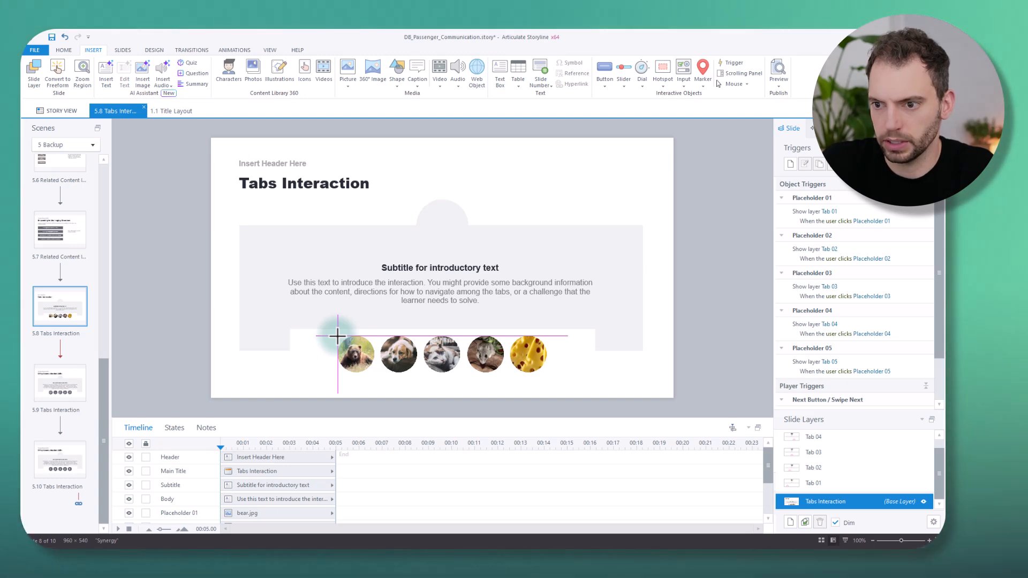
left_click_drag(337, 336, 372, 374)
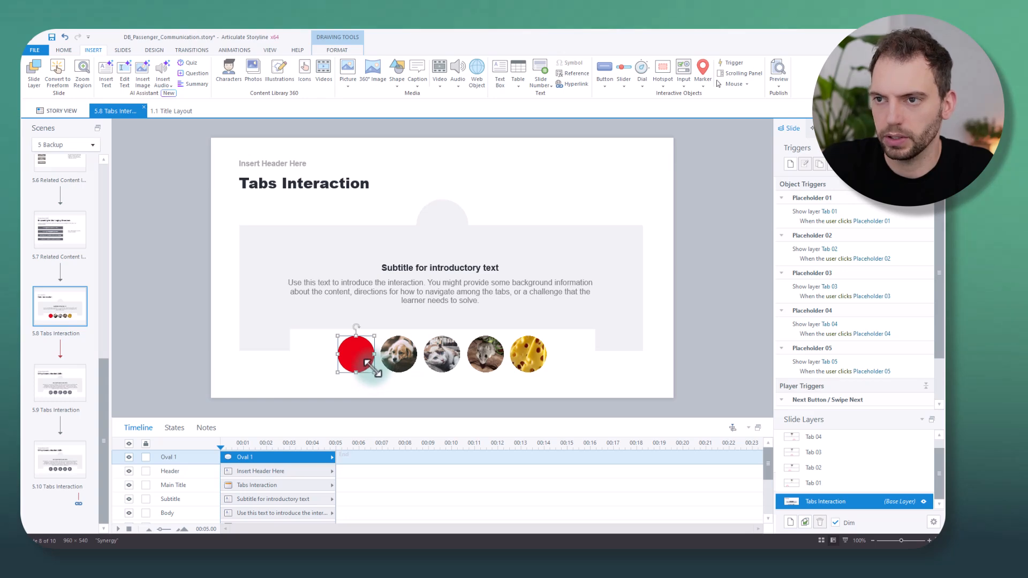
left_click(339, 51)
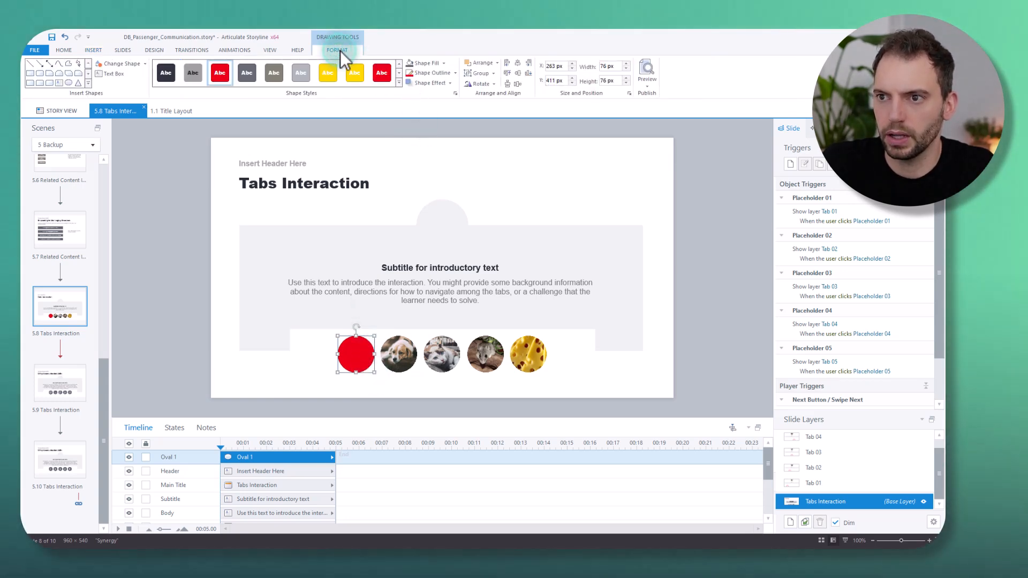
left_click(444, 63)
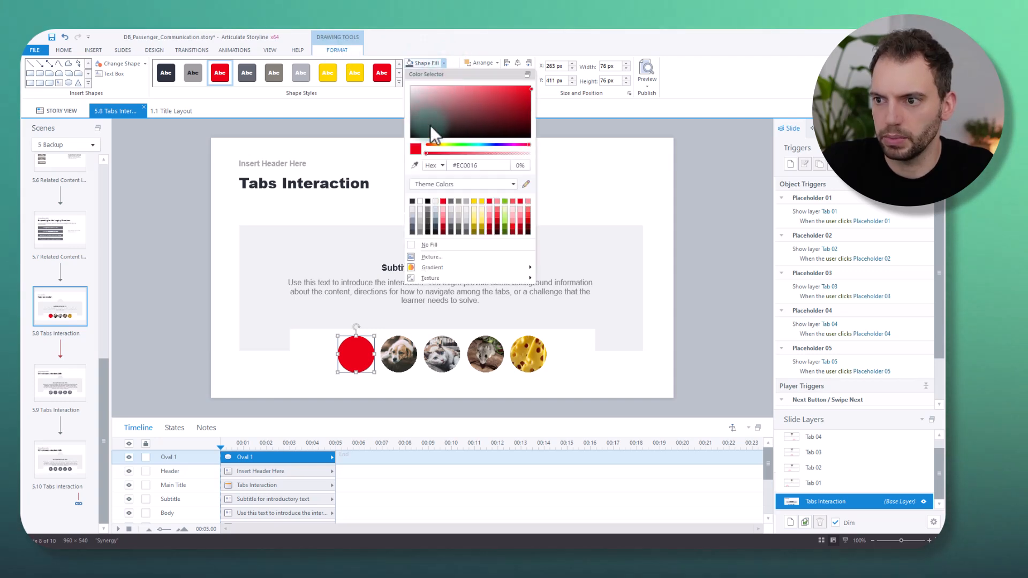
left_click(451, 201)
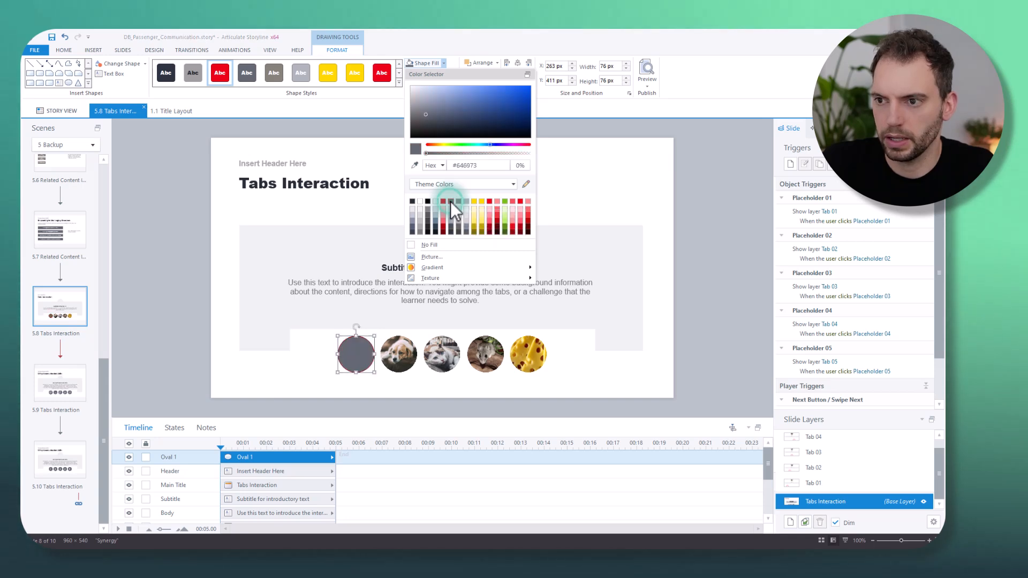
- Remove the outline from the grey circle covering the bear picture
left_click(445, 39)
left_click(455, 73)
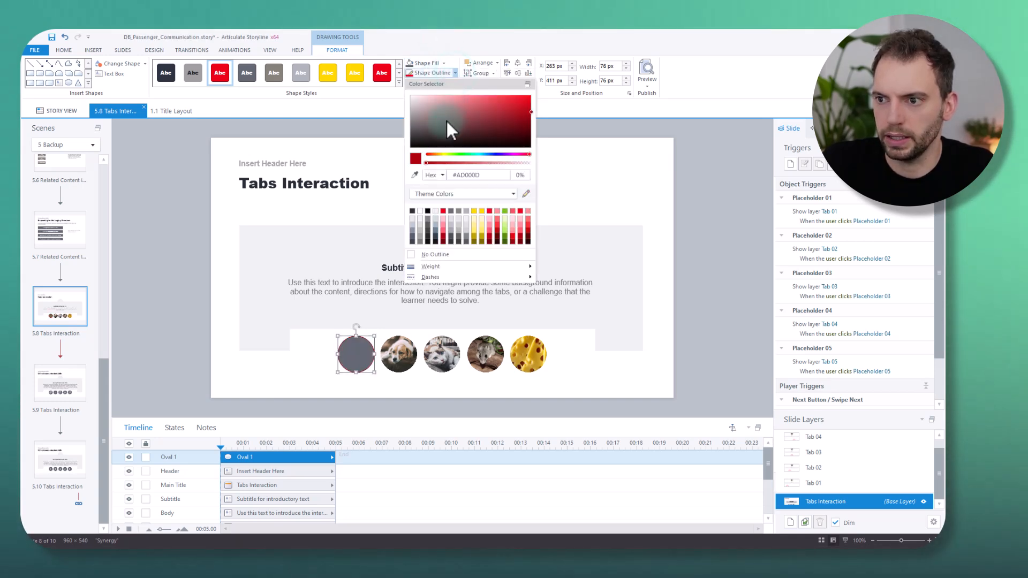
left_click(434, 254)
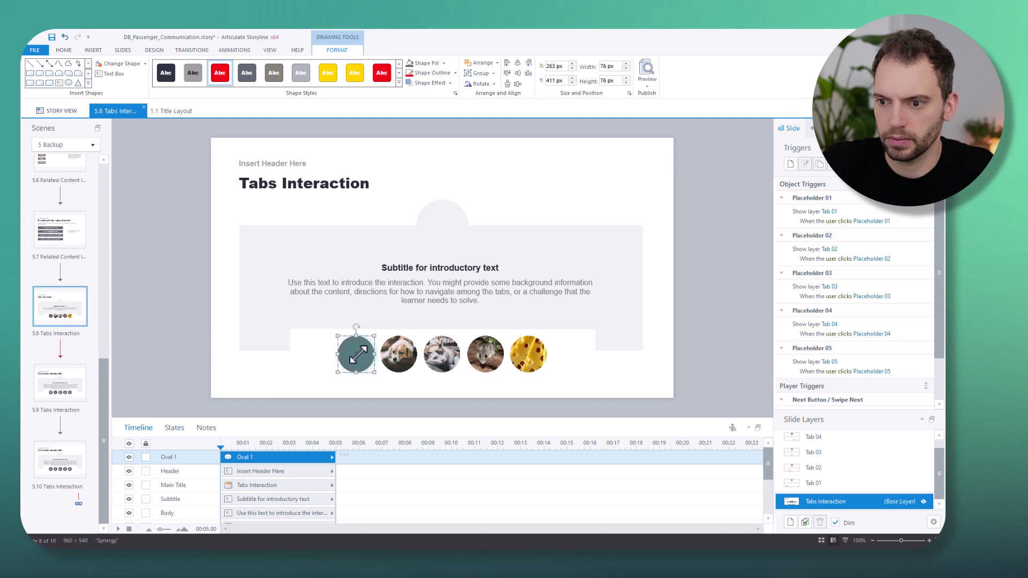
- Label the grey circle with the number 1 in the Arial Black heading font at size 24
left_click(353, 355)
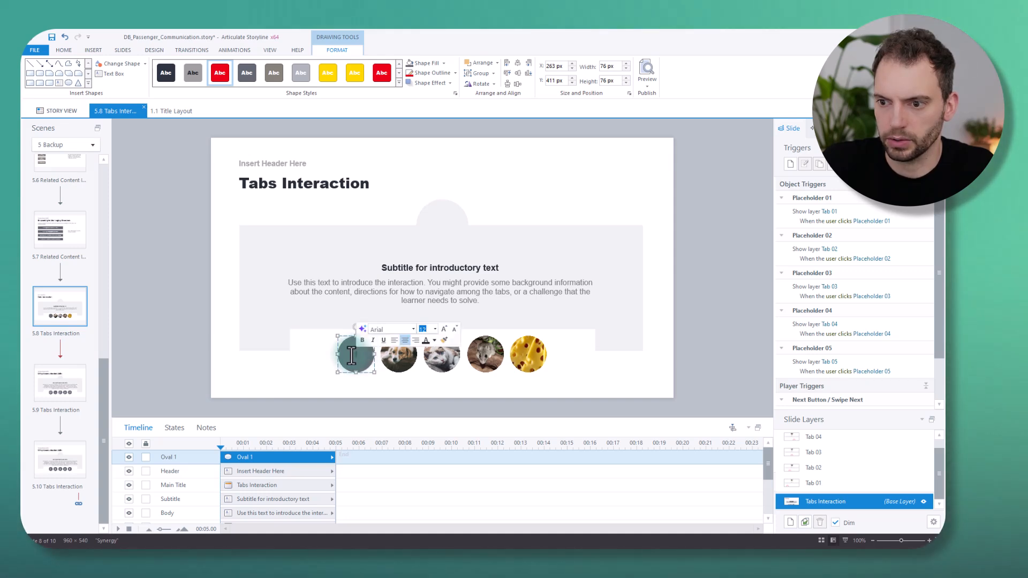
type("1")
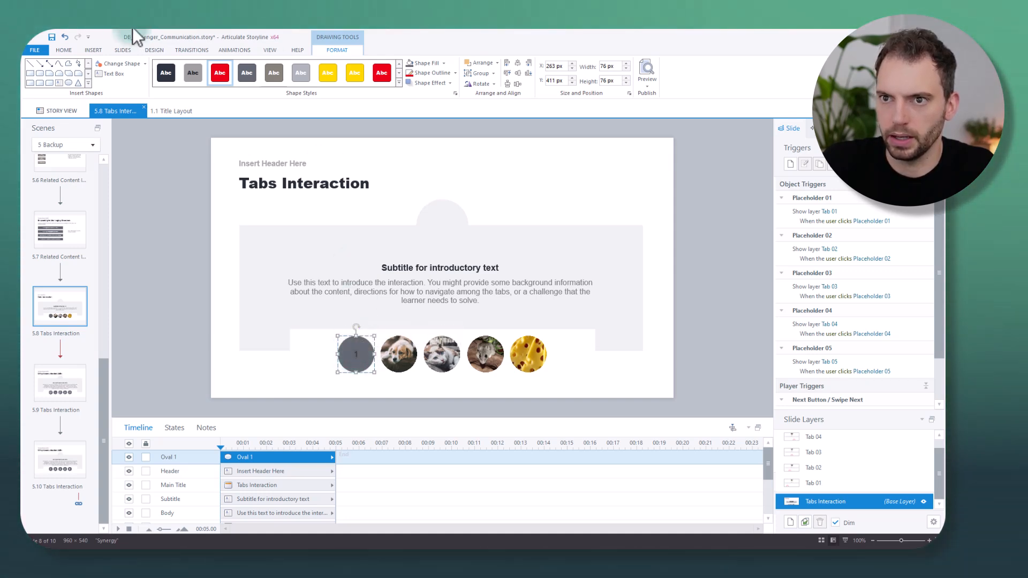
left_click(63, 50)
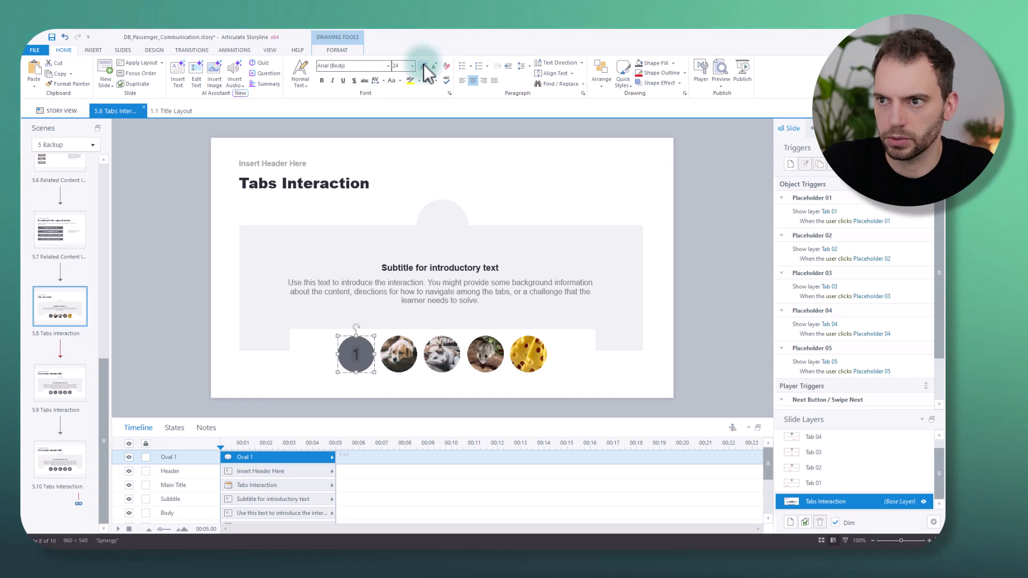
left_click(388, 65)
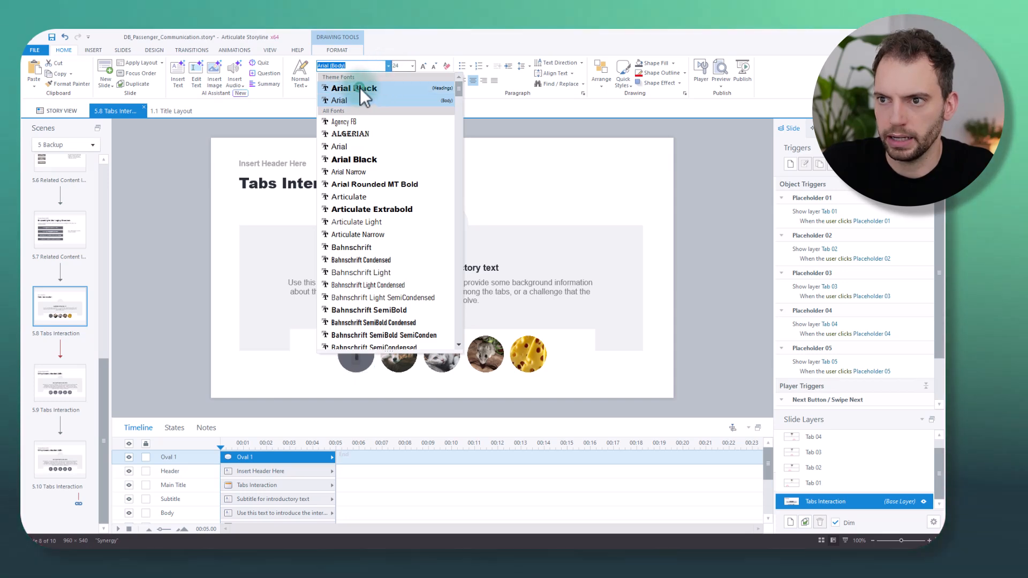
left_click(360, 88)
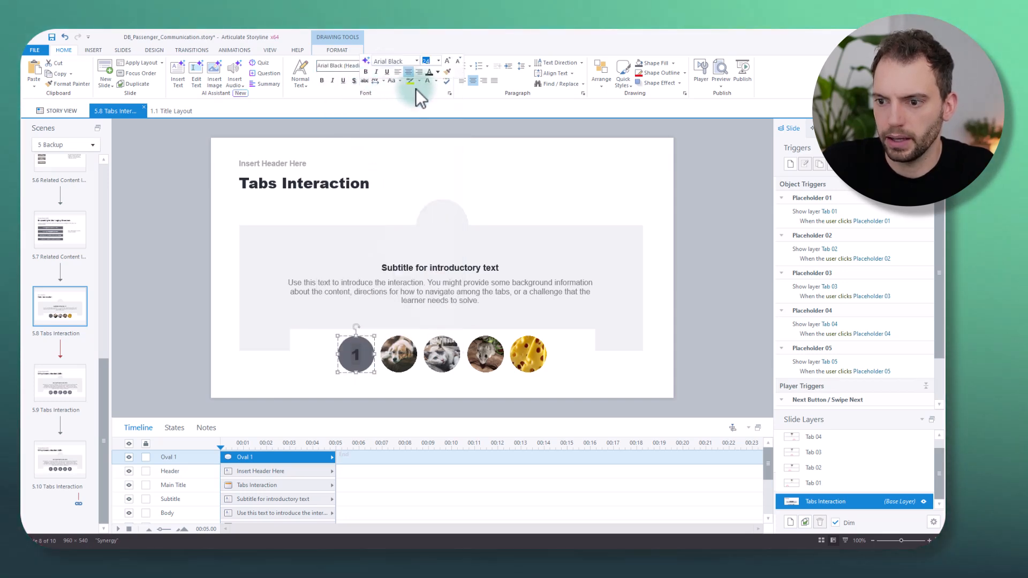
- Set the font colour of the circle's number to the white theme colour #FFFFFF
left_click(438, 72)
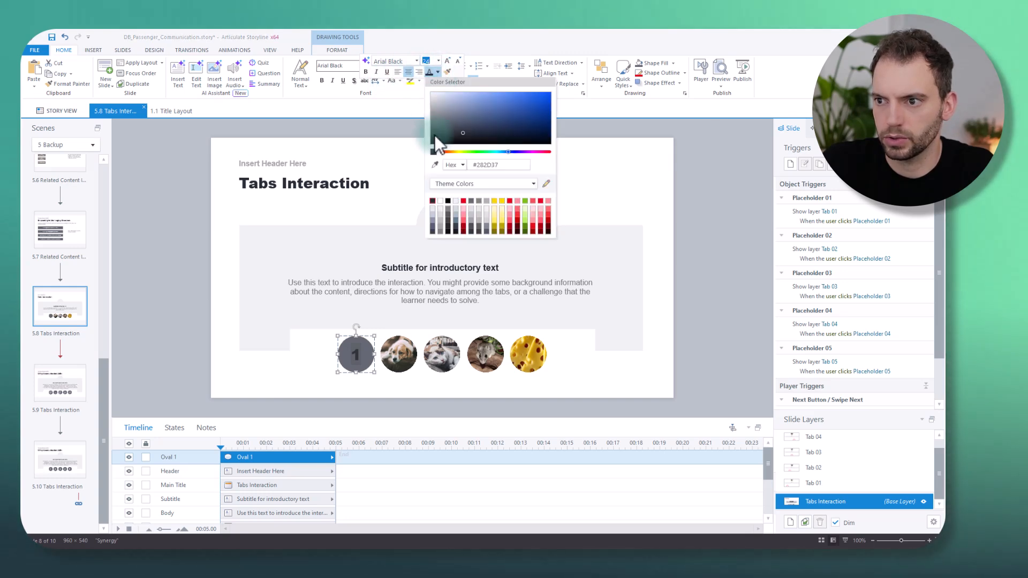
left_click(440, 202)
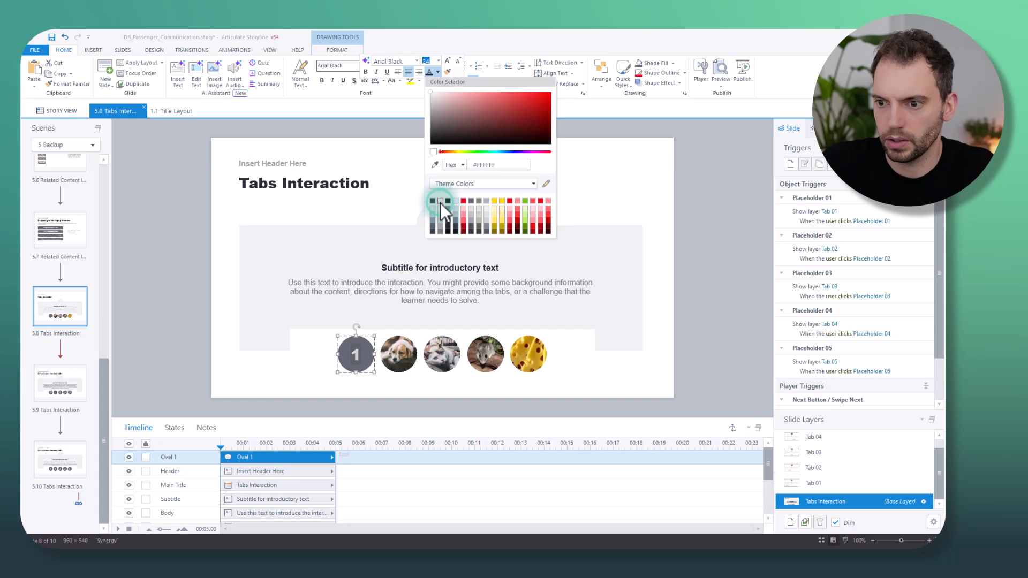
left_click(385, 152)
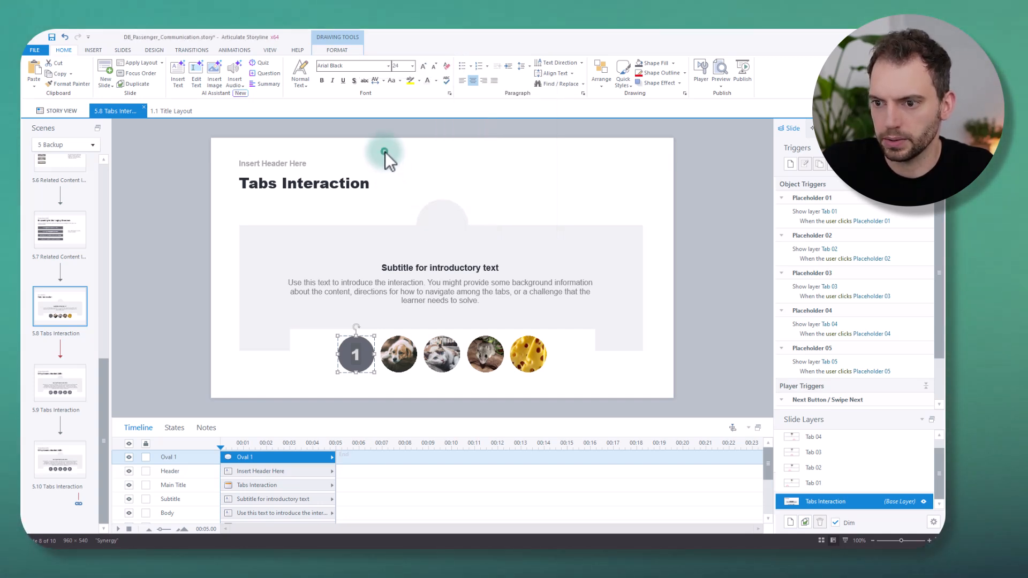
left_click(702, 194)
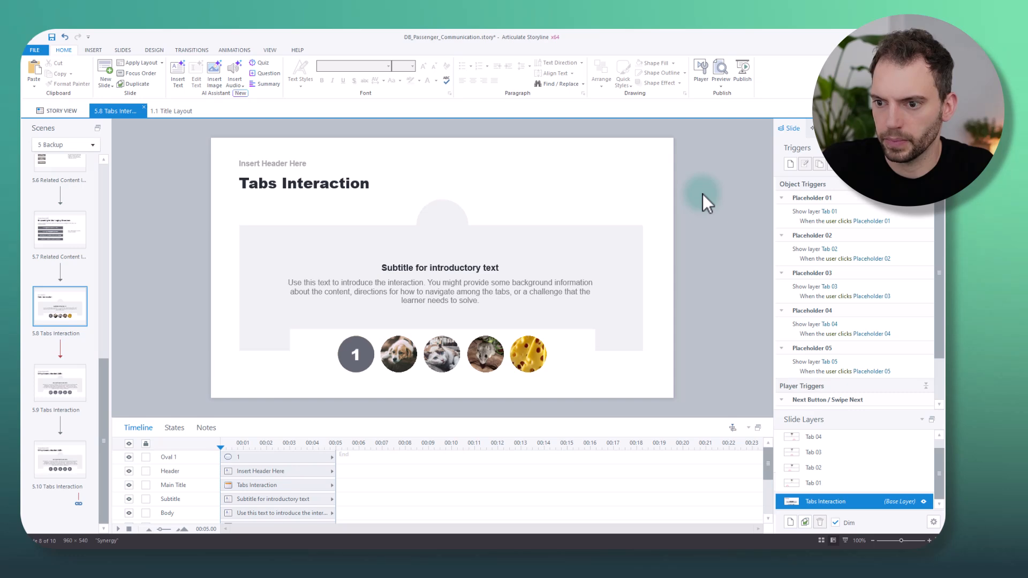
- Duplicate the numbered circle over each of the other four round pictures, aligned in the same row
left_click(368, 354)
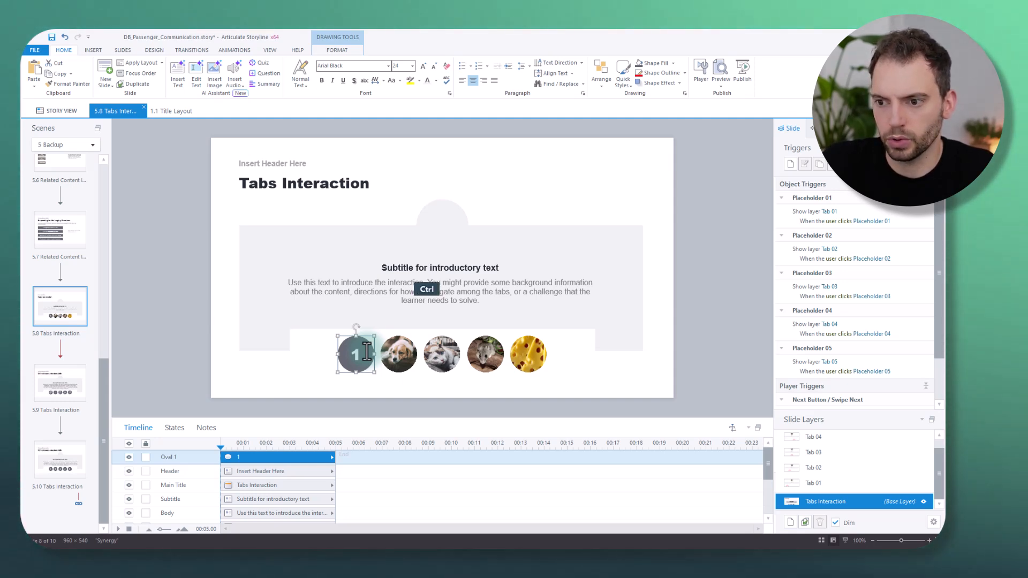
left_click_drag(369, 348, 529, 355)
- Renumber the four duplicated circles as 2, 3, 4 and 5 in row order
left_click(397, 356)
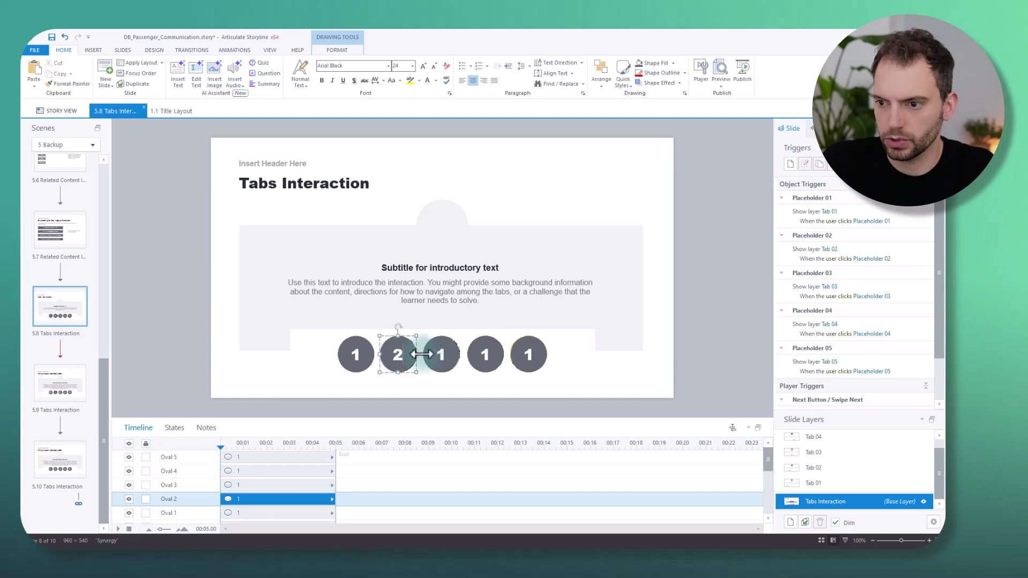
double_click(440, 356)
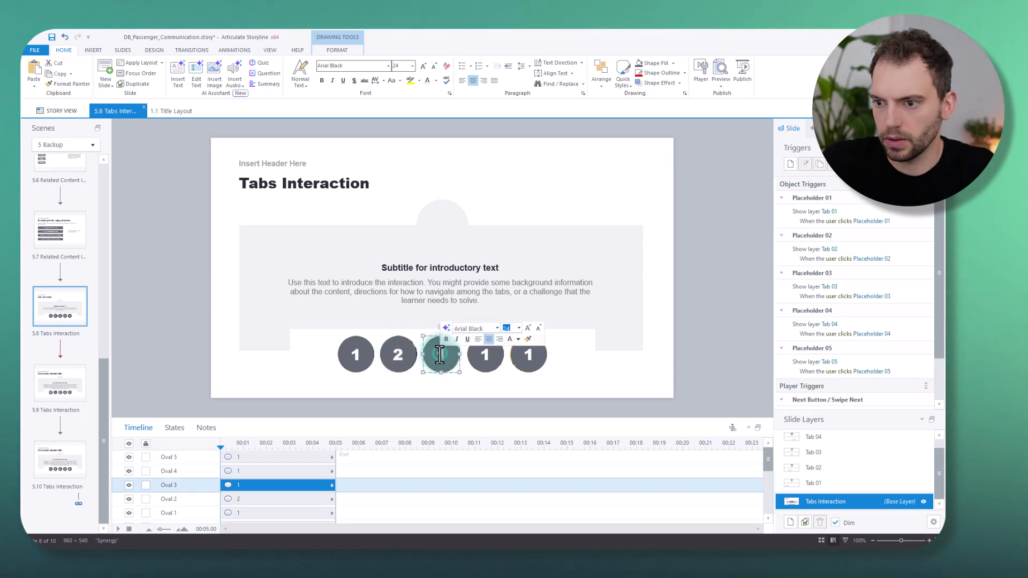
type("3")
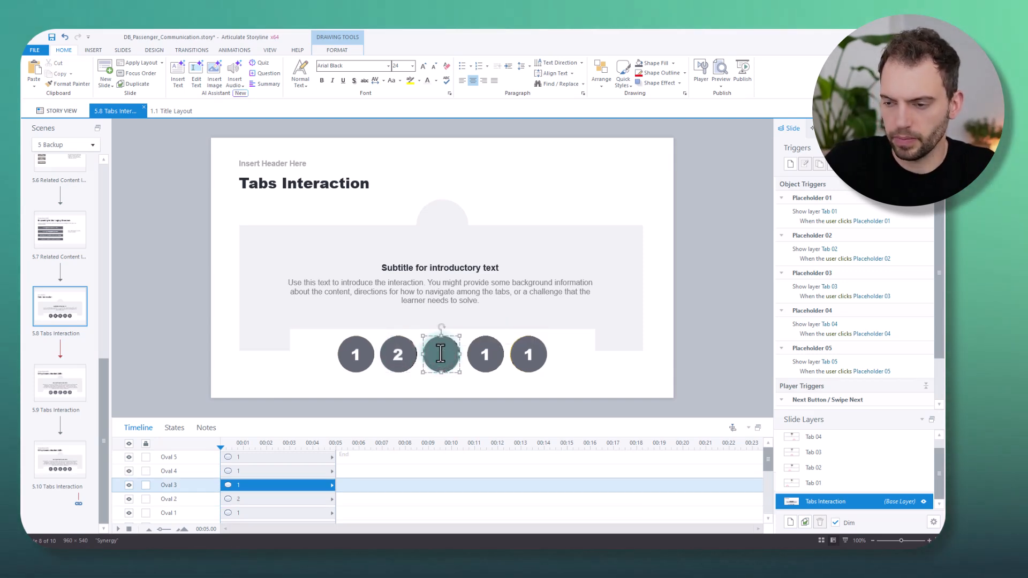
double_click(483, 356)
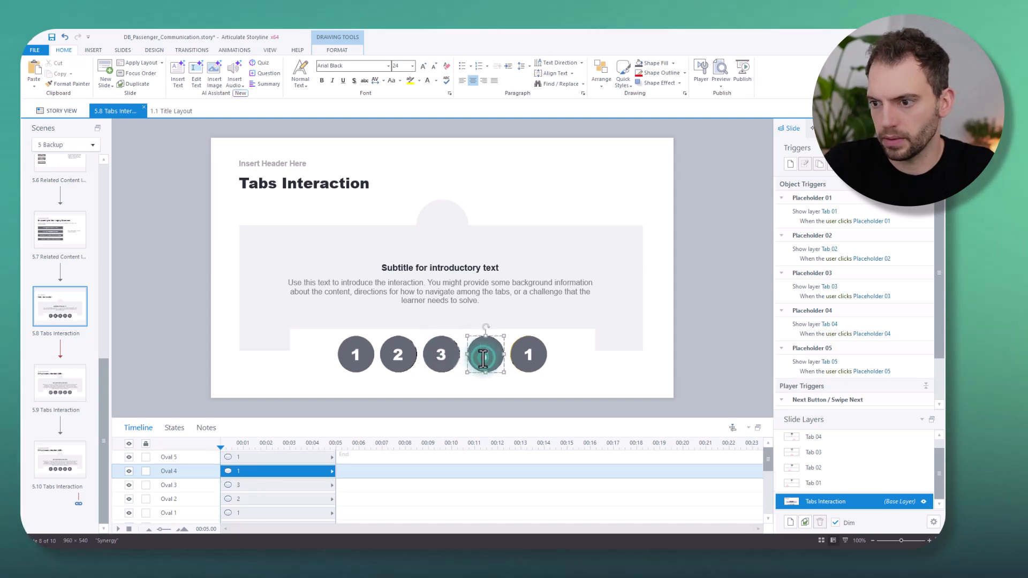
double_click(527, 355)
type("5")
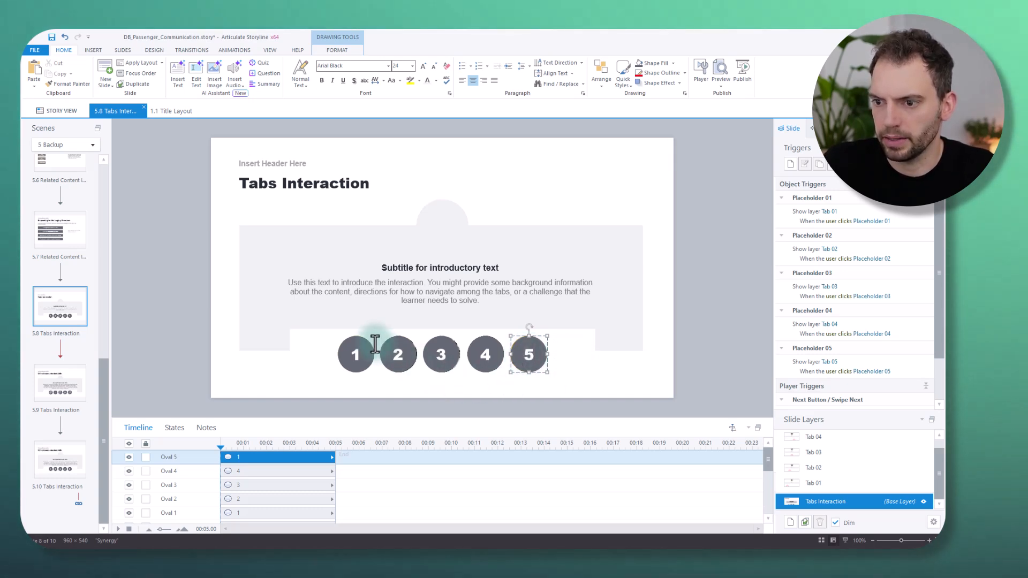
left_click(425, 384)
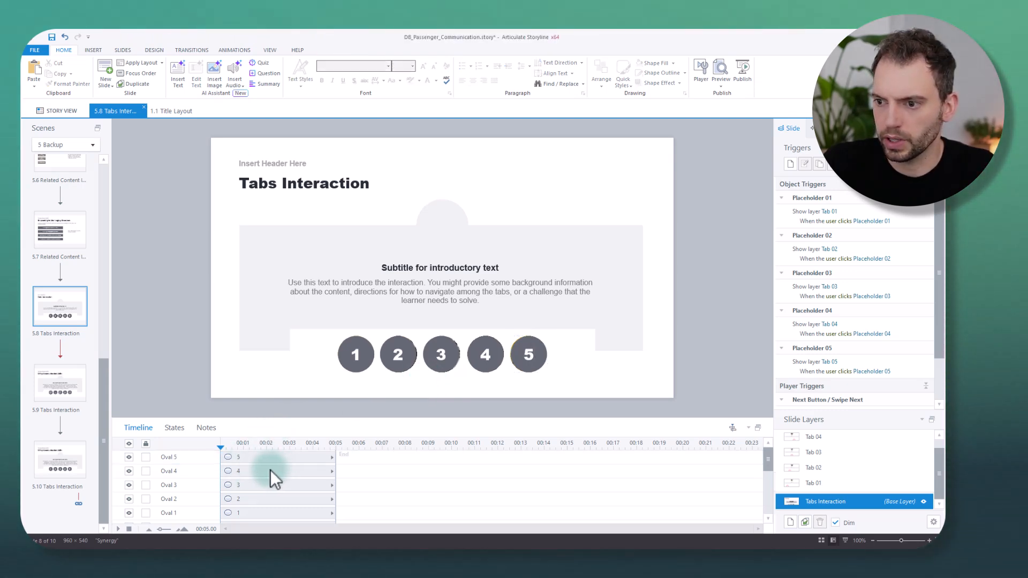
- Preview the Tabs Interaction slide to check the row of numbered circles, and close the preview
scroll(275, 478, "down", 2)
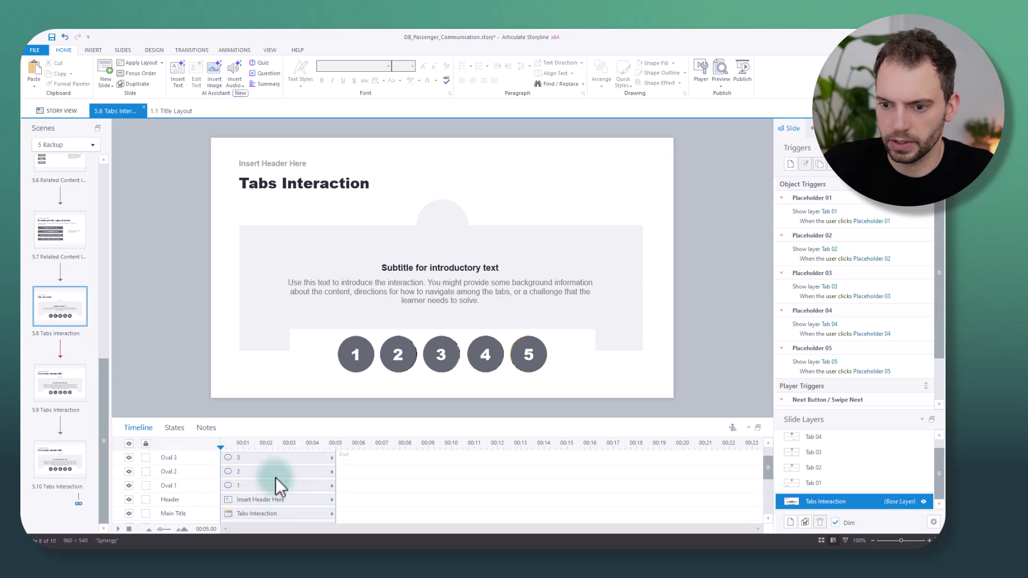
left_click(723, 86)
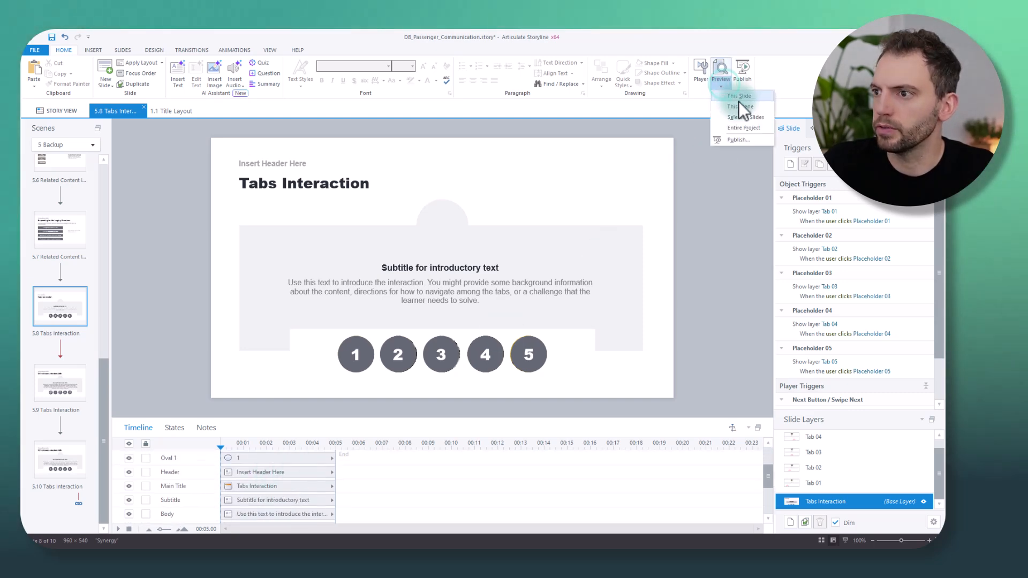
left_click(739, 100)
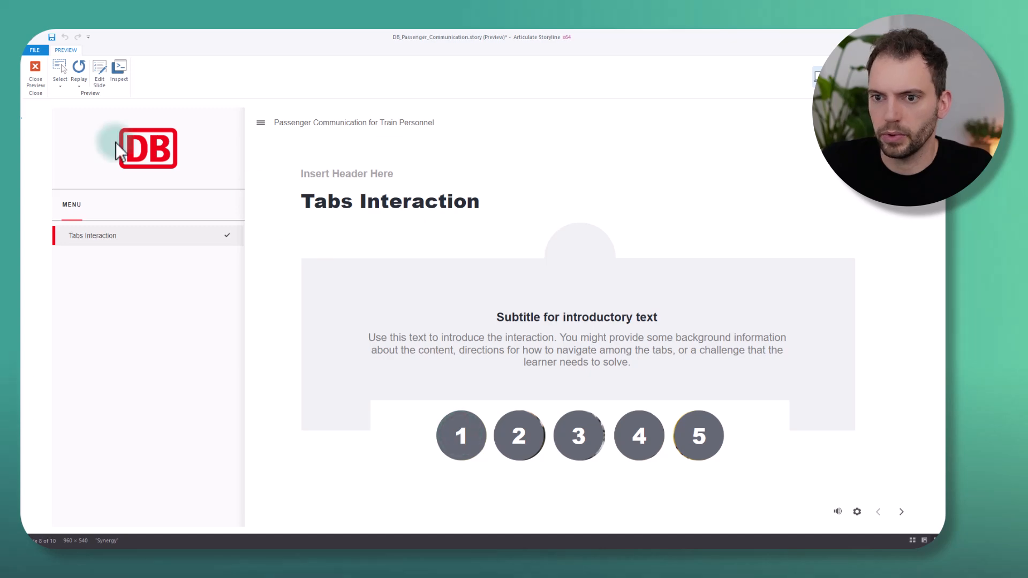
left_click(35, 69)
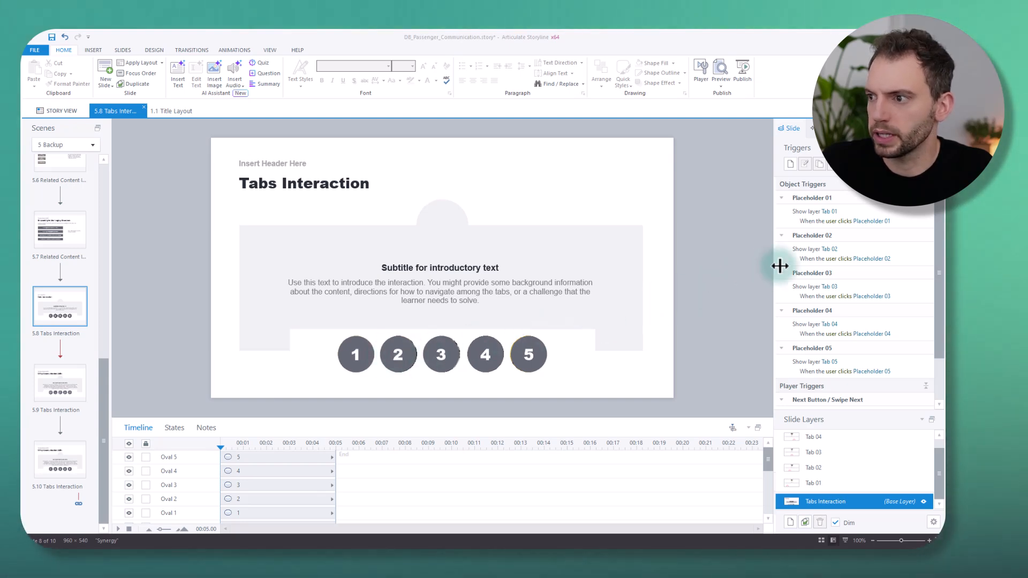
- Reassign the five show-layer triggers for Tab 01 to Tab 05 from the picture placeholders to Oval 1 to Oval 5 respectively
left_click(872, 221)
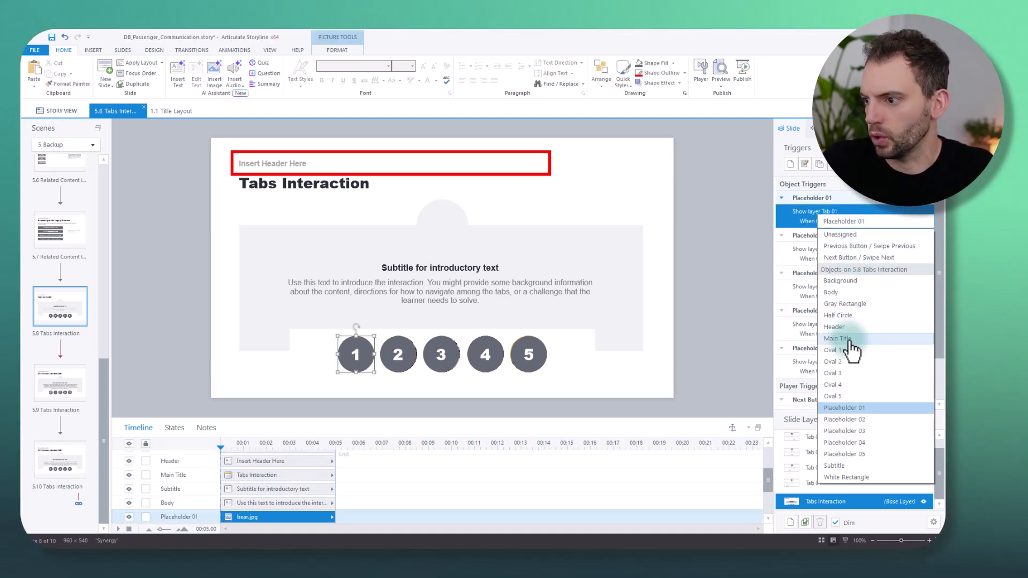
left_click(851, 351)
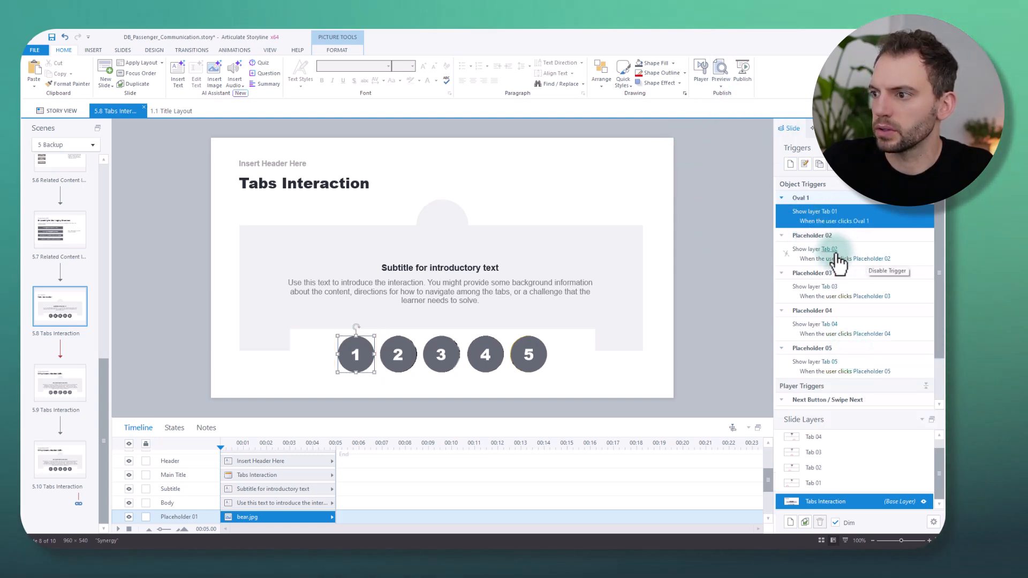
left_click(877, 260)
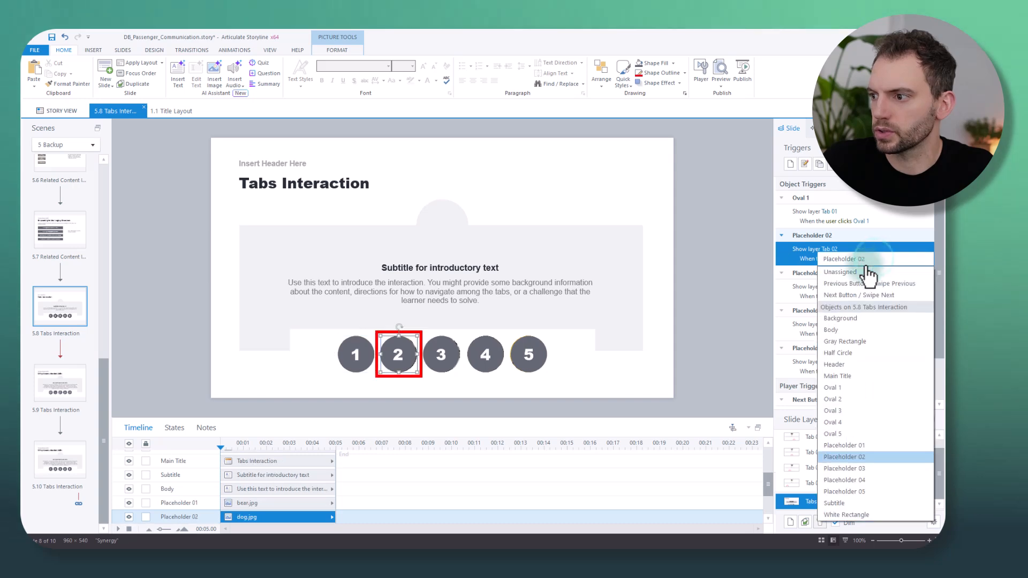
left_click(844, 401)
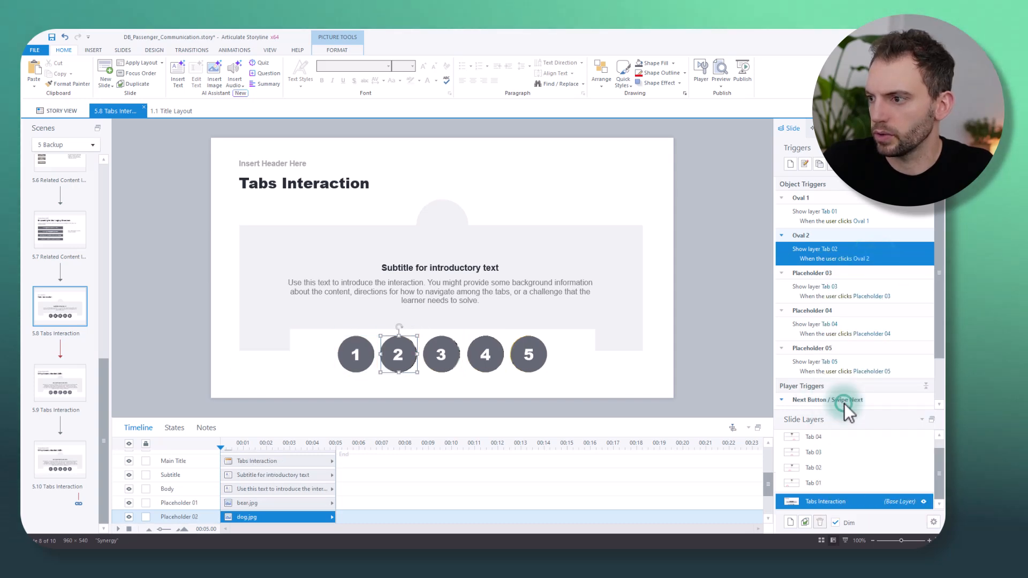
left_click(870, 296)
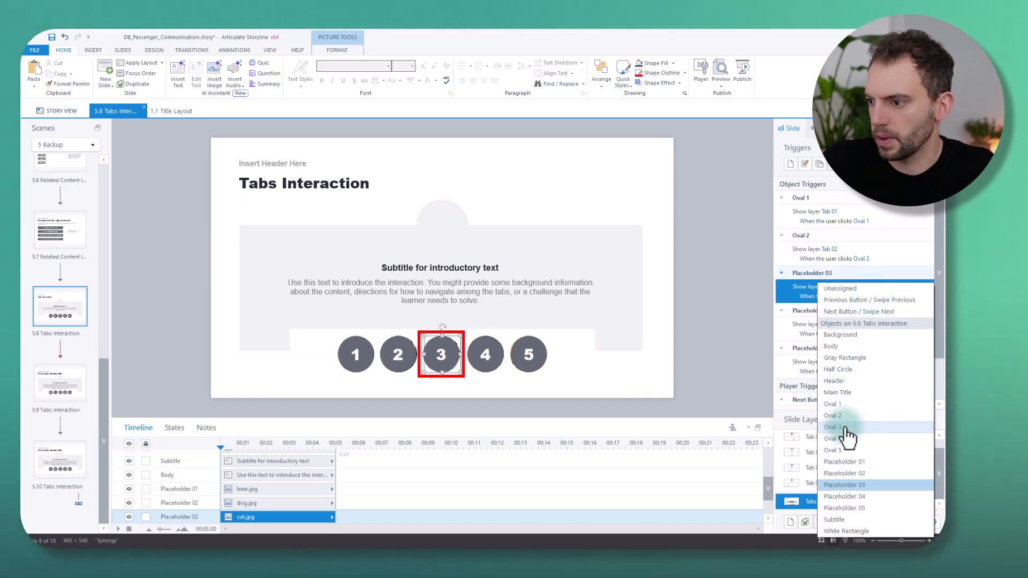
left_click(833, 427)
left_click(873, 334)
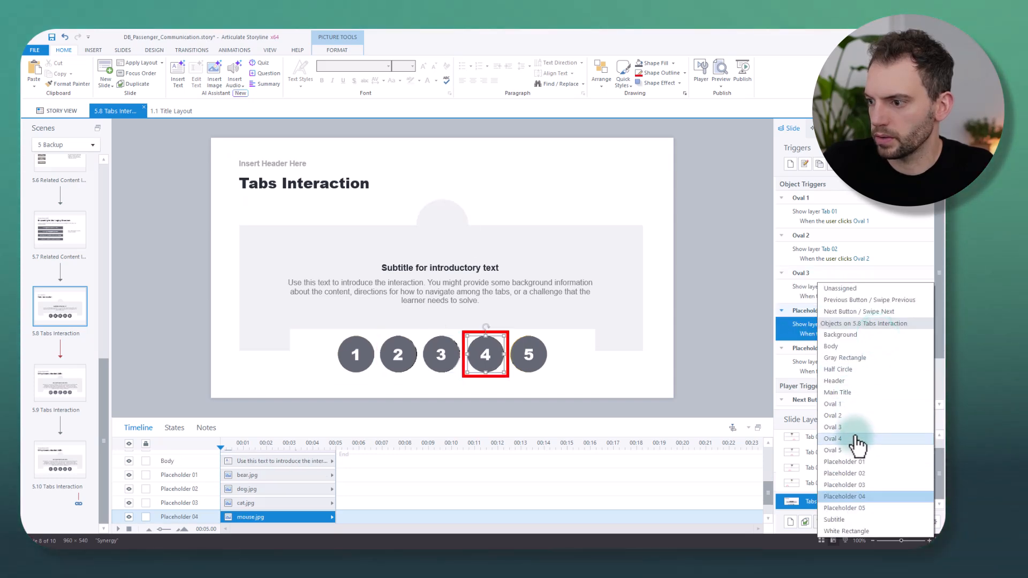
left_click(833, 439)
left_click(880, 371)
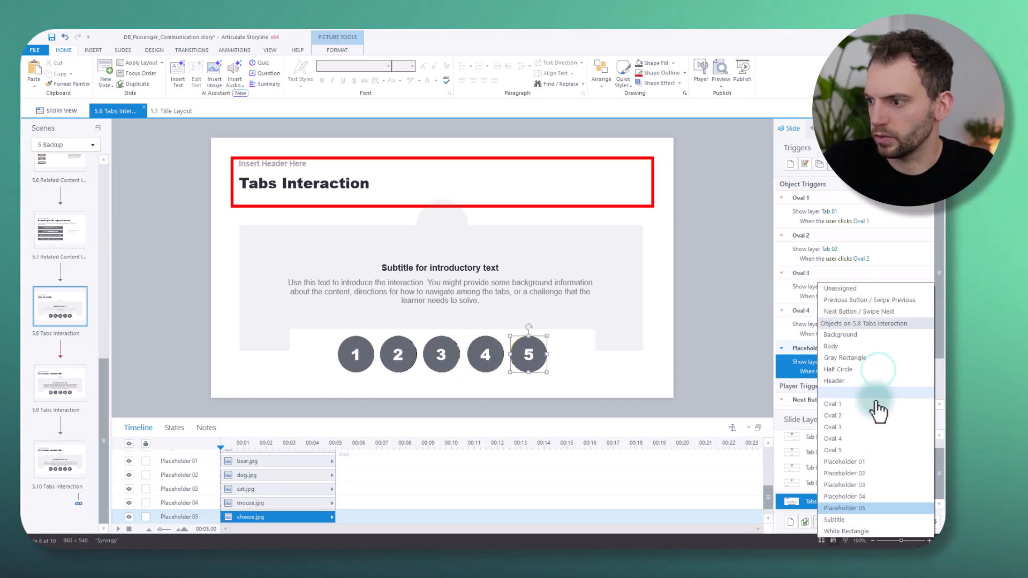
left_click(851, 451)
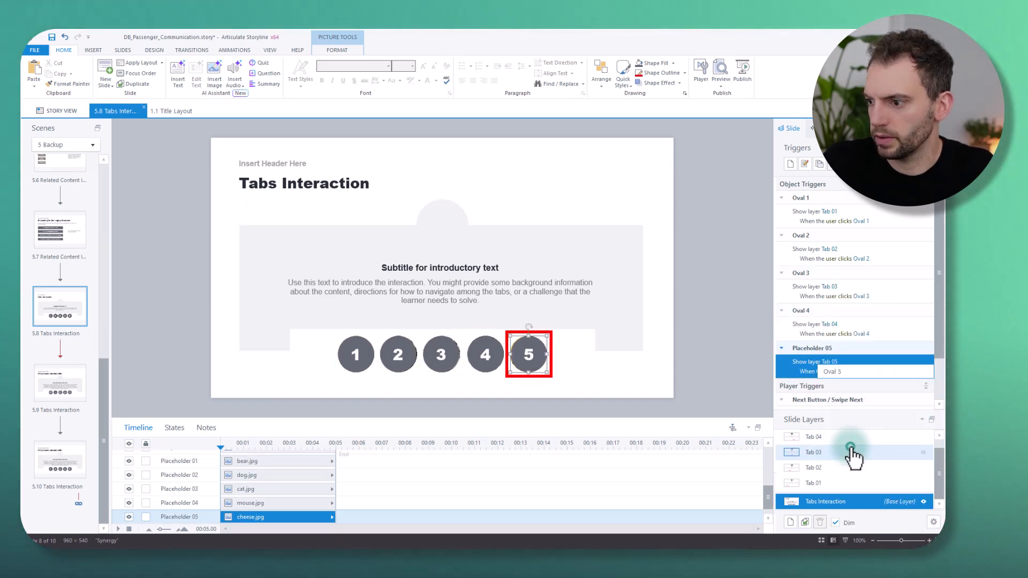
- Preview the slide, test that each of the five numbered circles opens its tab layer, and close the preview
left_click(723, 88)
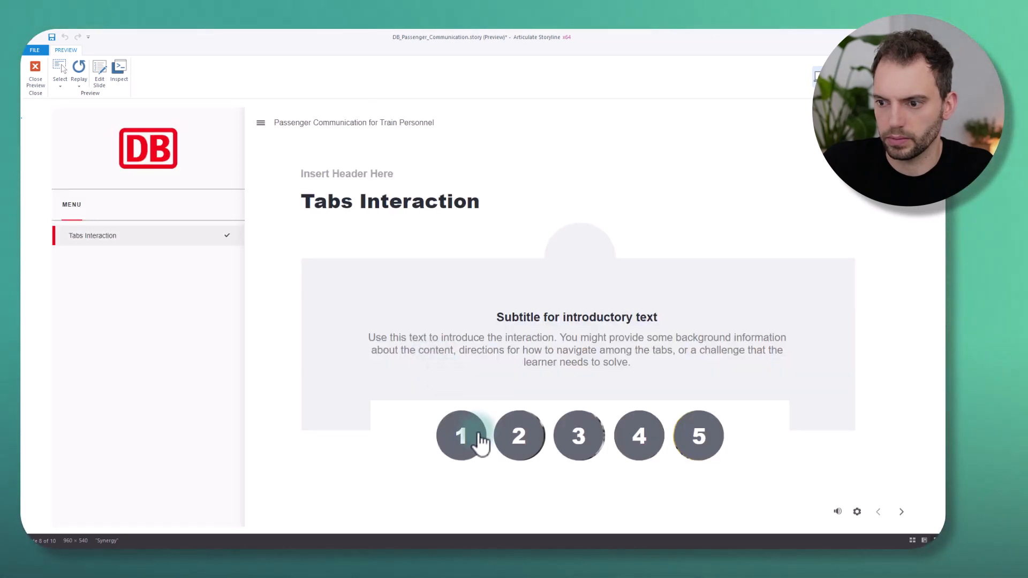
left_click(474, 436)
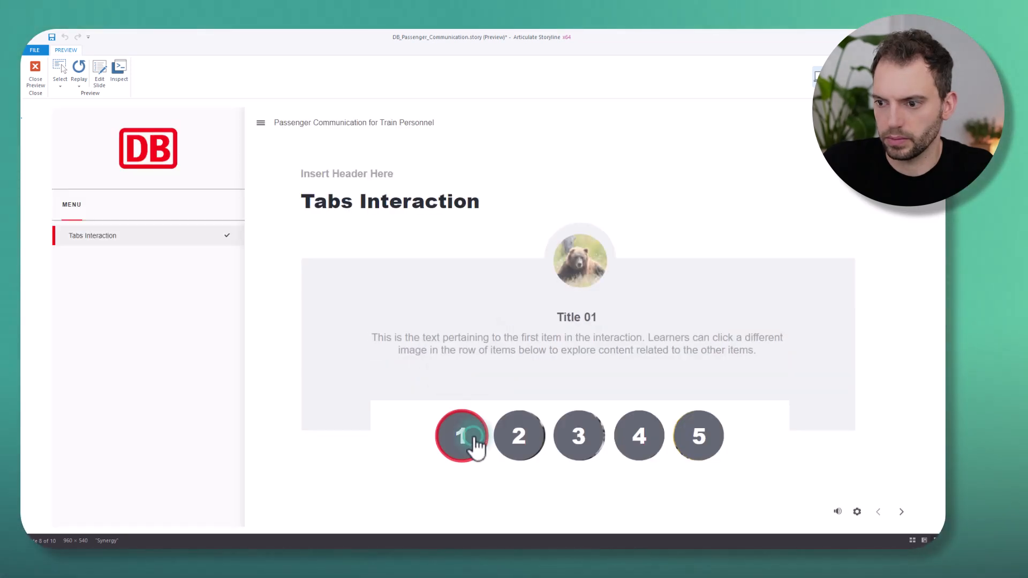
left_click(519, 437)
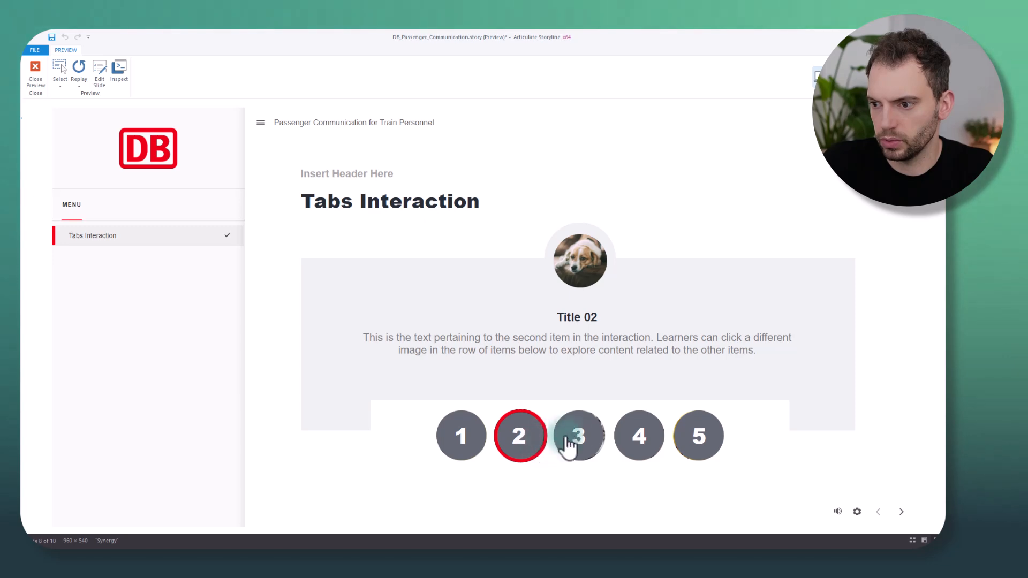
left_click(582, 438)
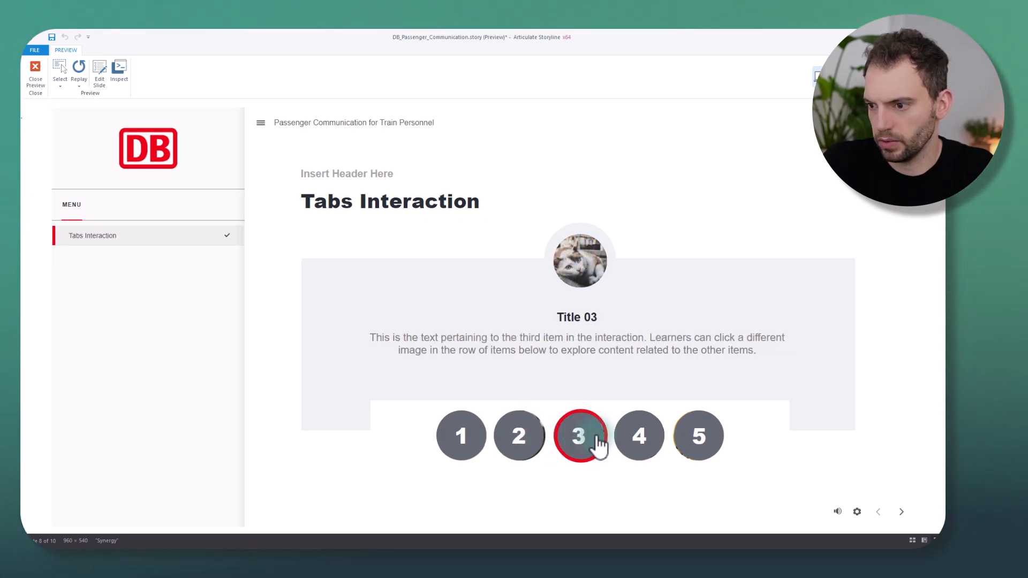
left_click(644, 440)
left_click(701, 438)
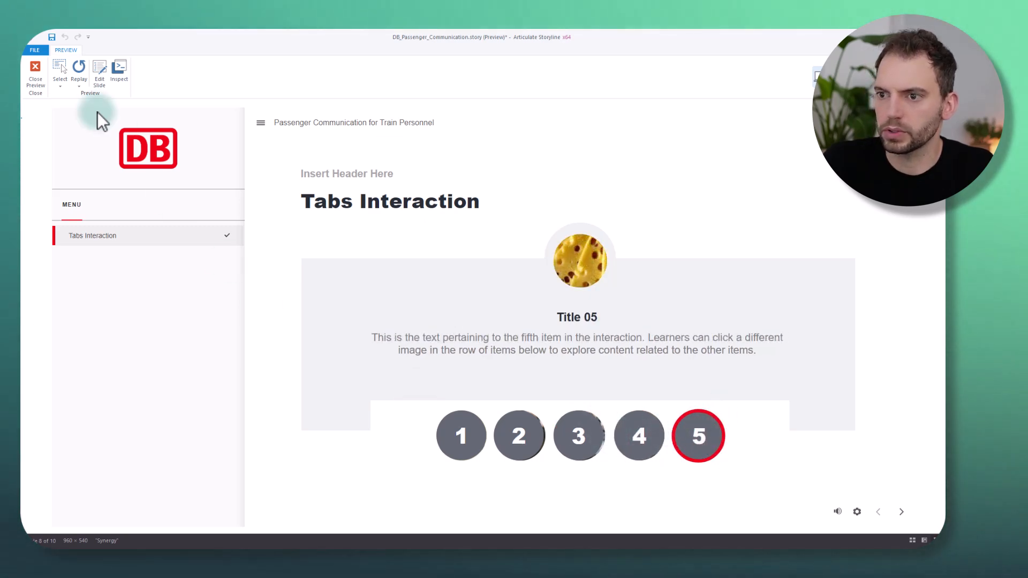
left_click(38, 68)
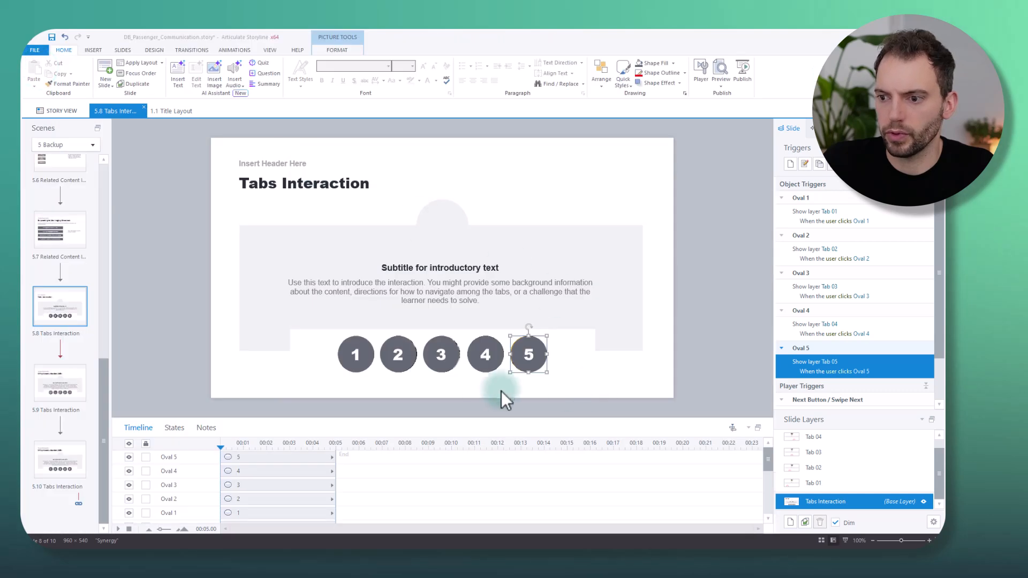
- Delete the bear, dog, cat, mouse and cheese pictures beneath the numbered circles on the base layer
left_click(452, 354)
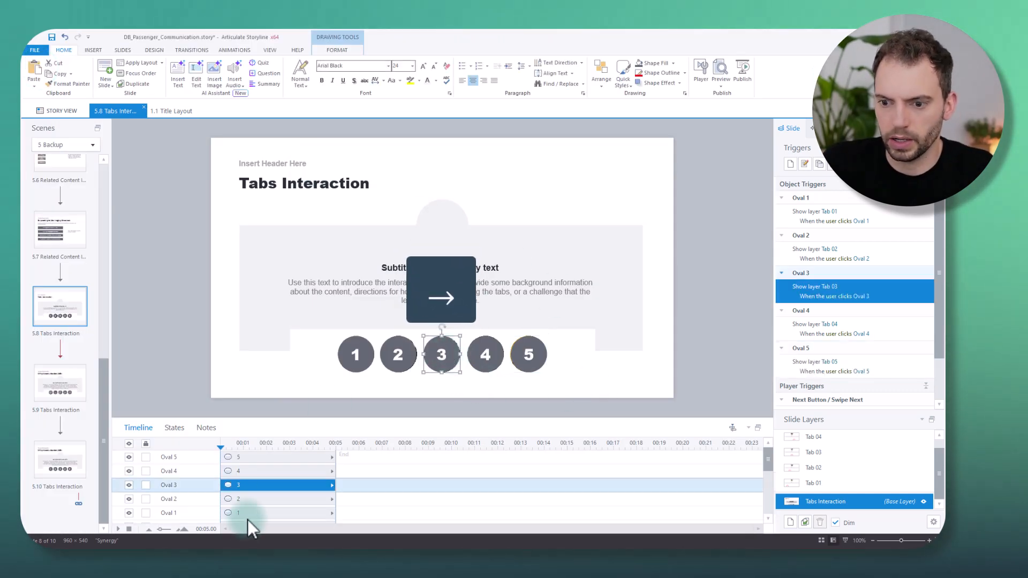
scroll(261, 481, "down", 4)
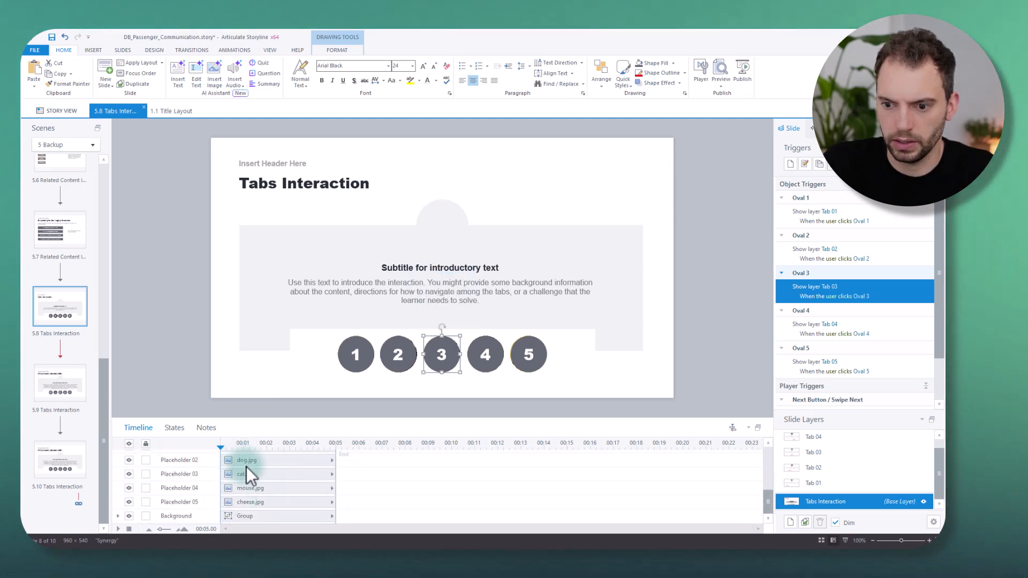
left_click(247, 462)
scroll(270, 479, "up", 1)
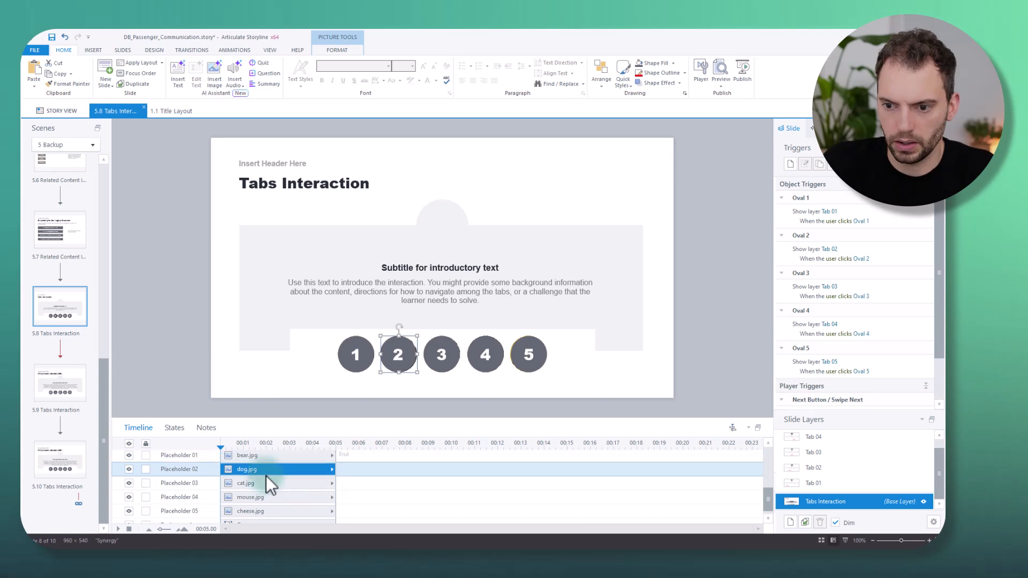
left_click(258, 512, "shift")
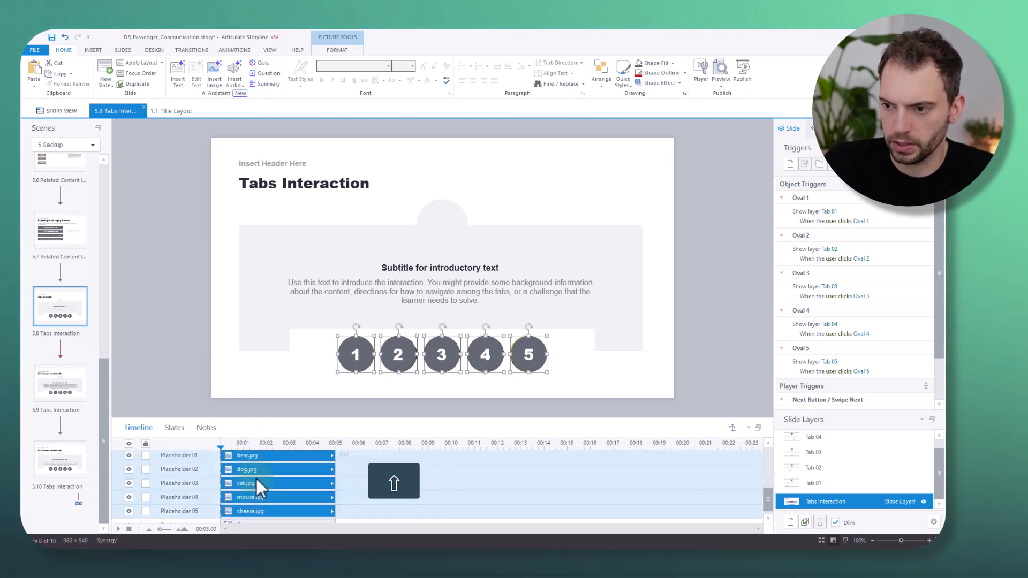
key("Delete")
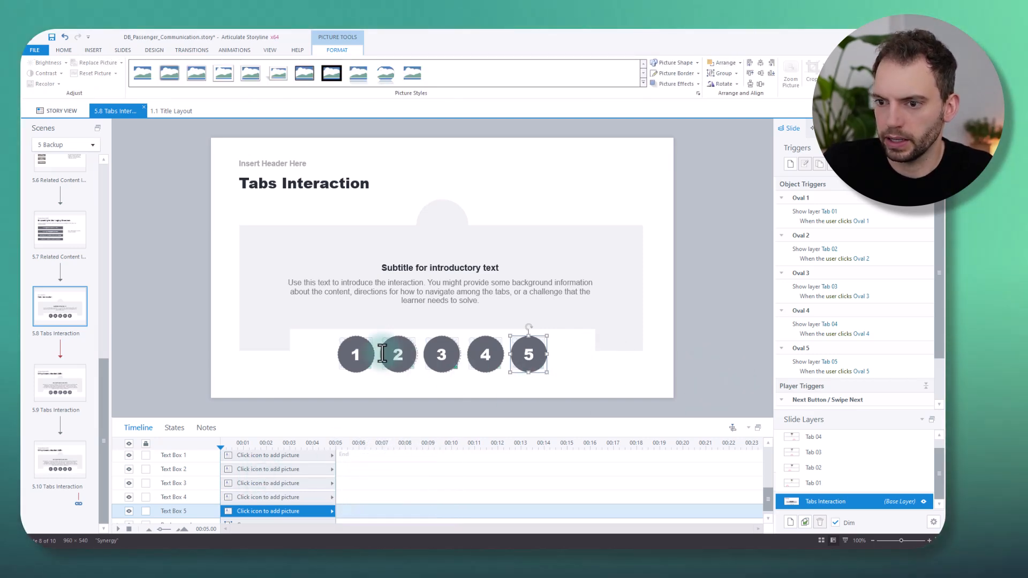
- Copy circle 1 from the base layer to the Tab 01 layer and centre it over the bear picture above the title
left_click(365, 351)
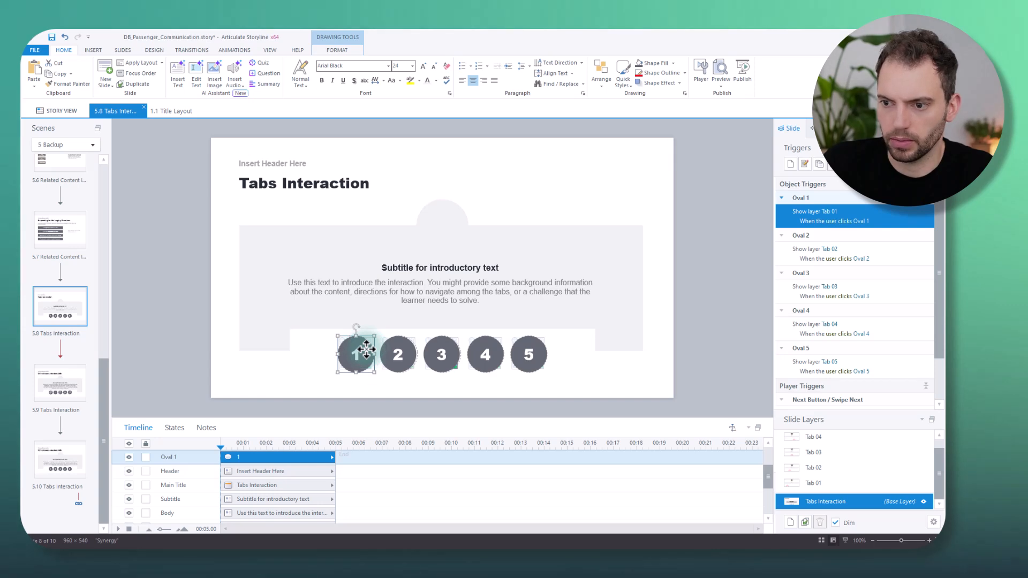
key("ctrl+c")
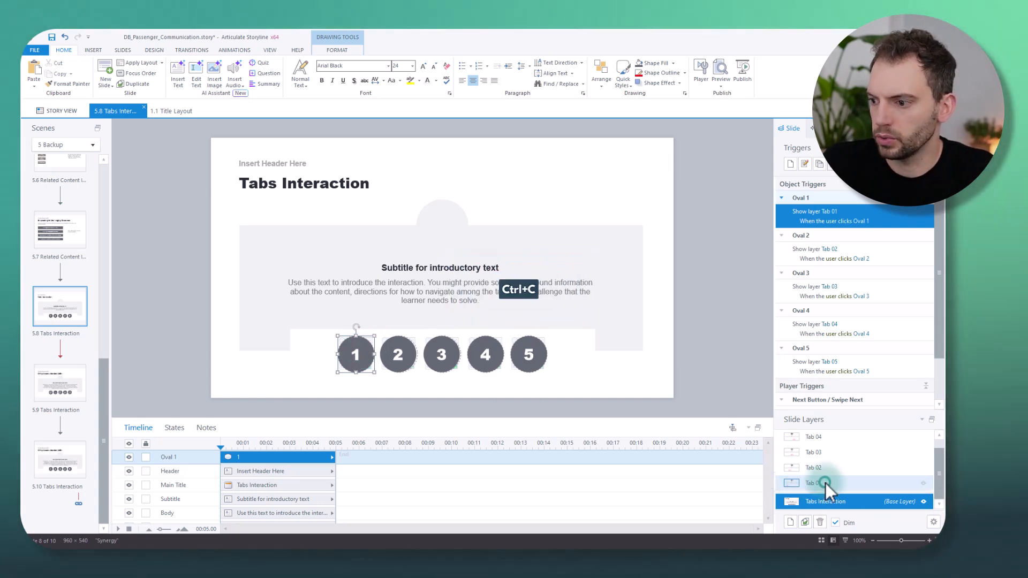
left_click(843, 482)
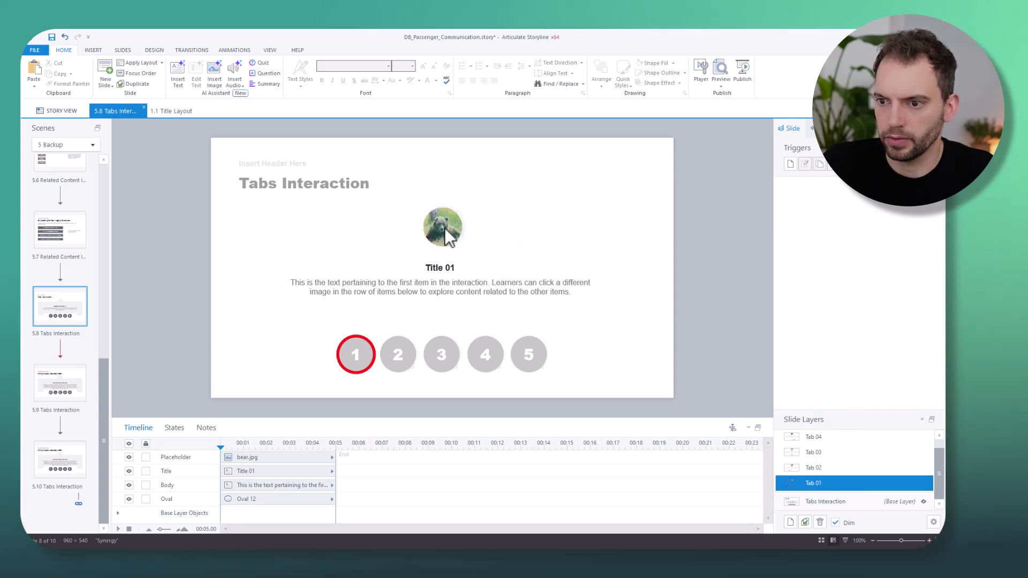
key("ctrl+v")
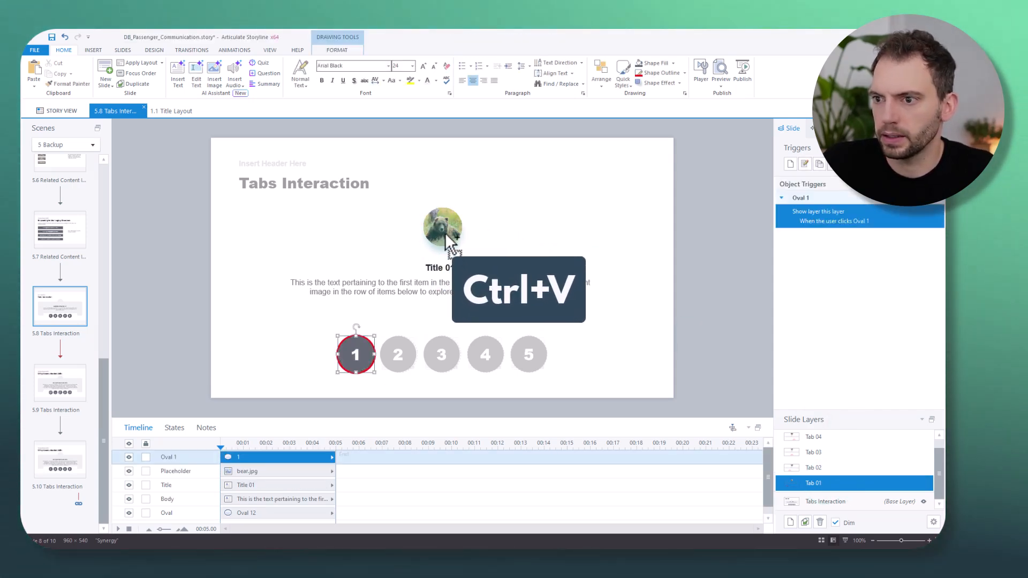
left_click_drag(376, 345, 432, 259)
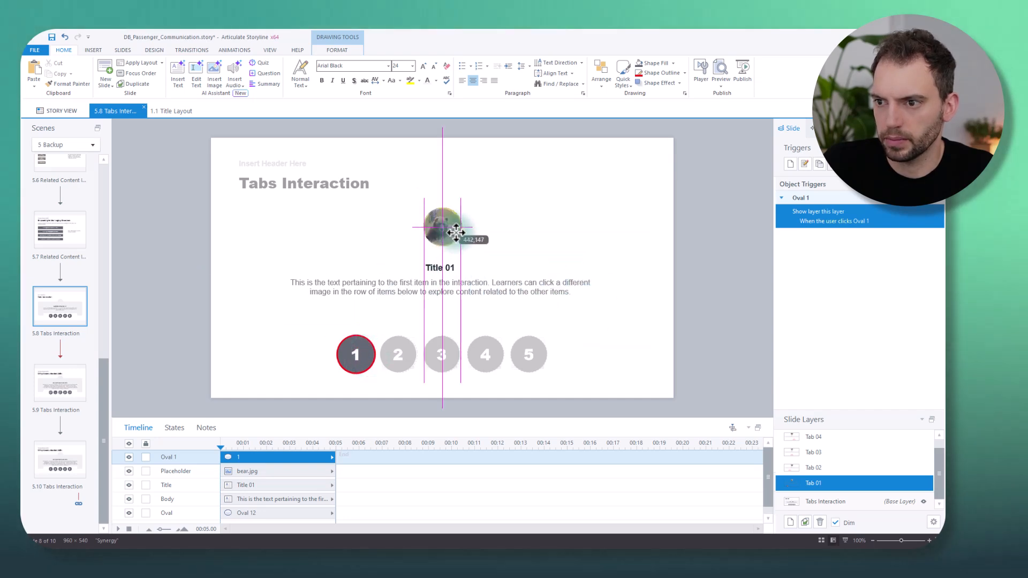
left_click_drag(456, 232, 455, 232)
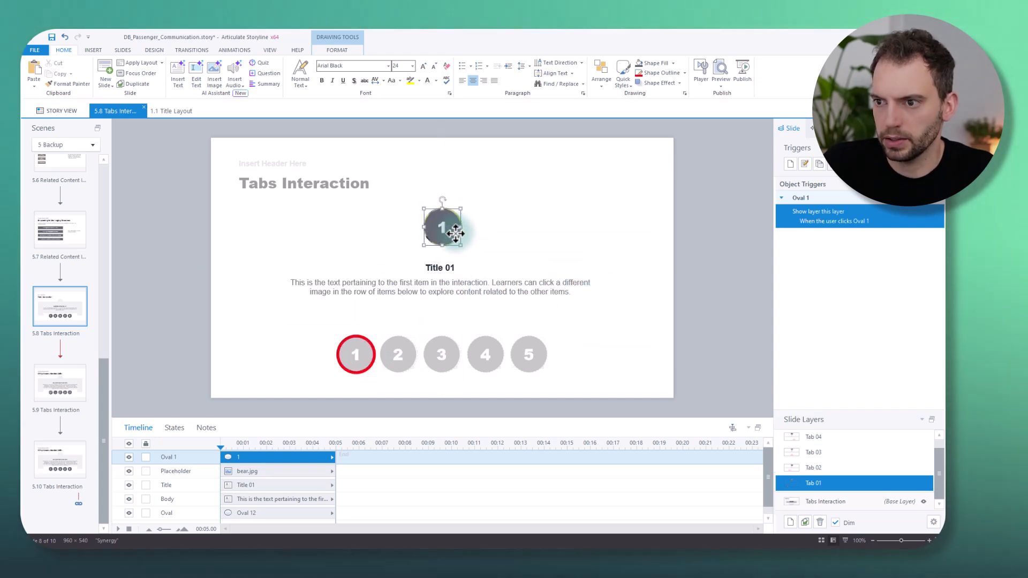
- Delete the bear picture beneath the circle on the Tab 01 layer and remove the show-layer trigger from the copied circle 1
left_click(256, 471)
key("Delete")
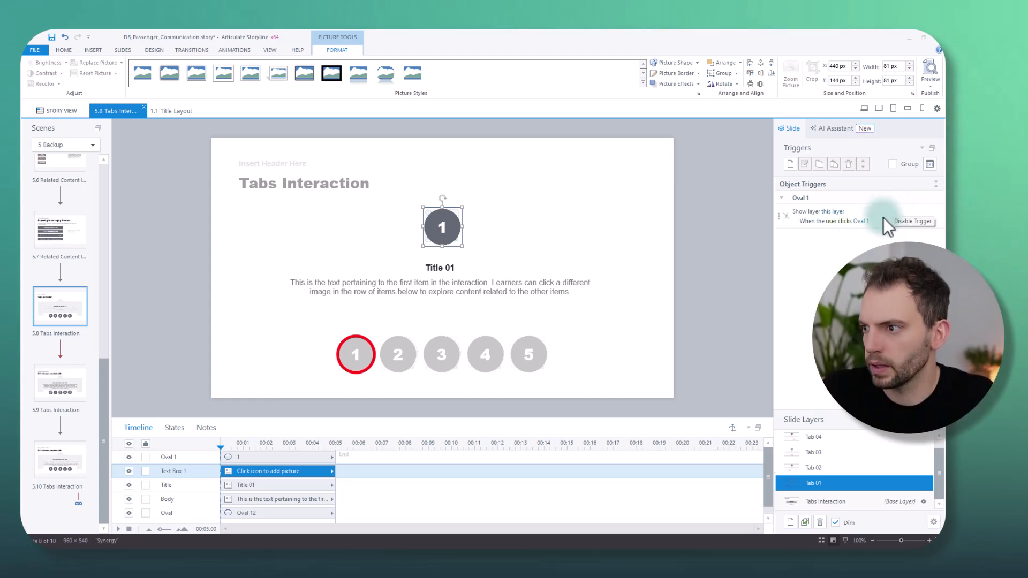
left_click(885, 213)
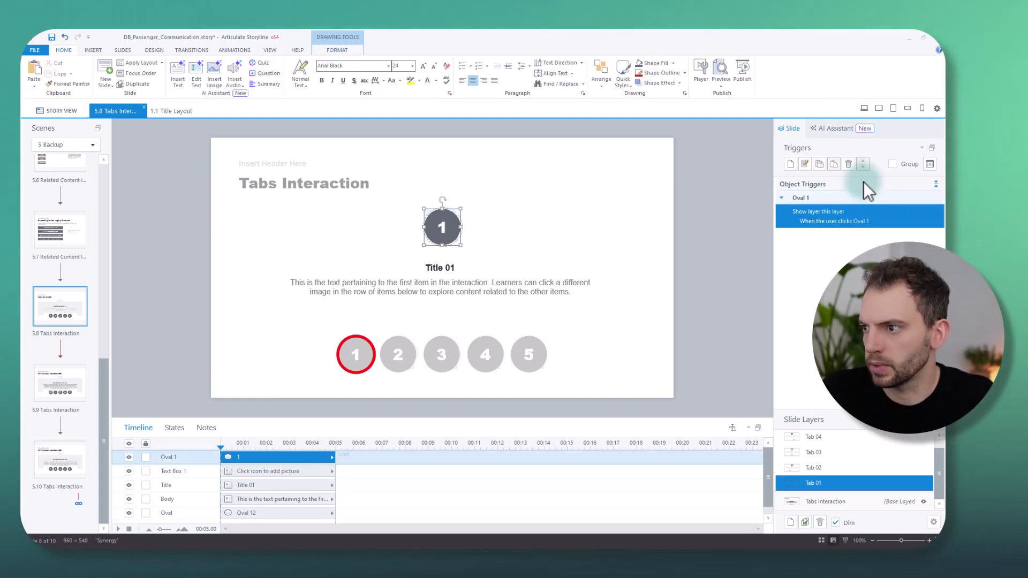
left_click(849, 163)
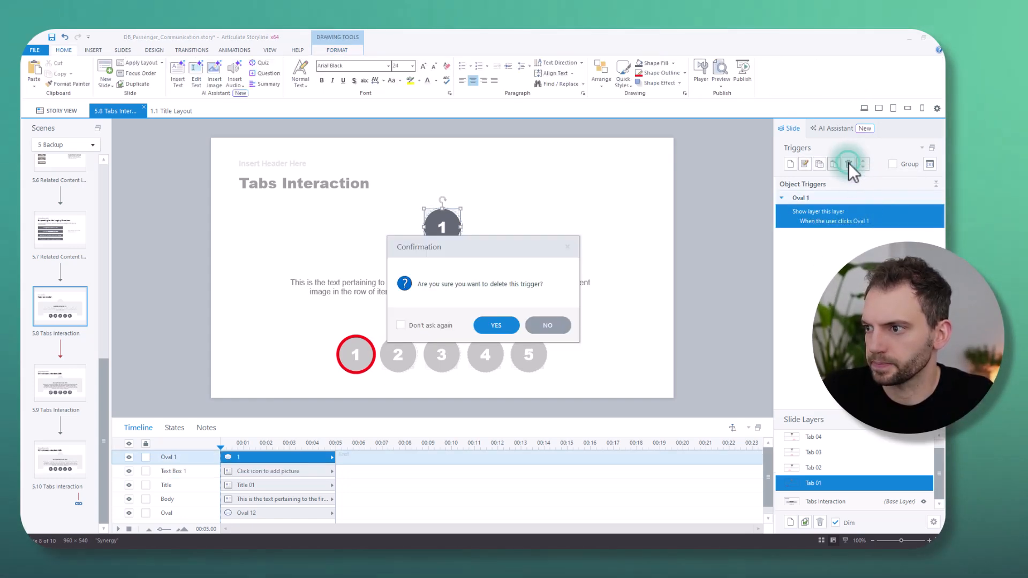
left_click(493, 326)
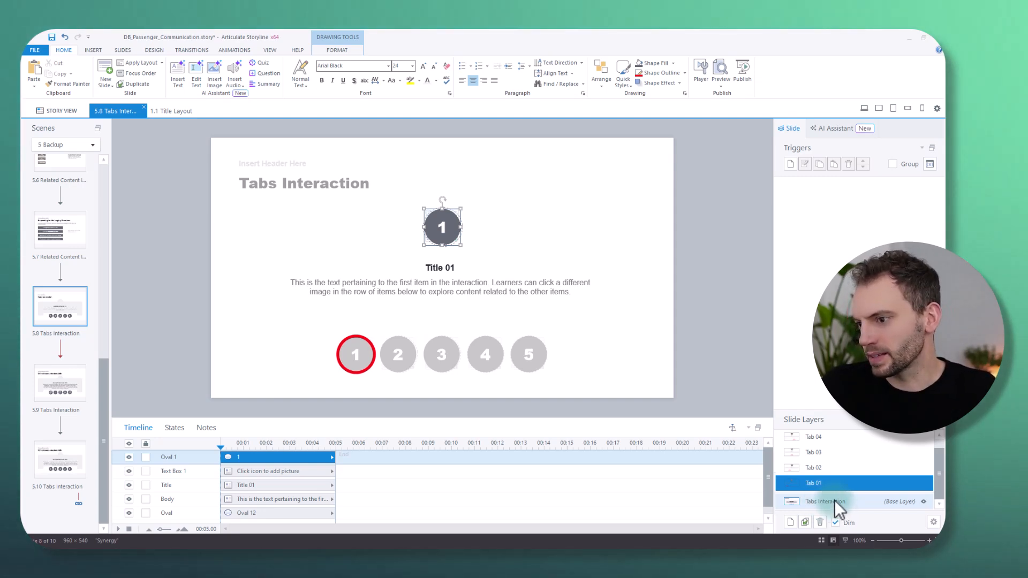
- Return to the base layer, preview this slide, and open the first tab through circle 1 to check its layer
left_click(834, 500)
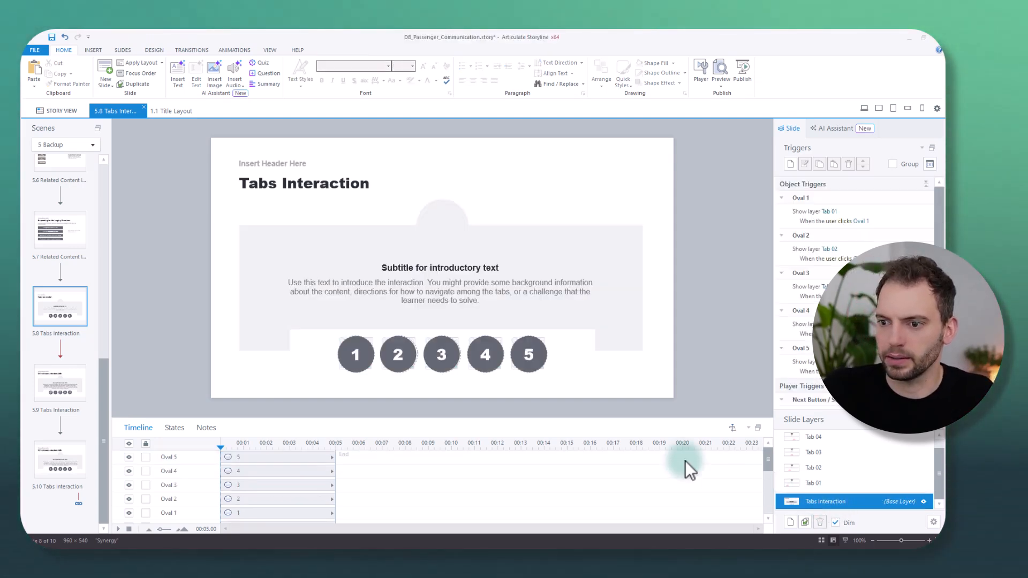
left_click(721, 83)
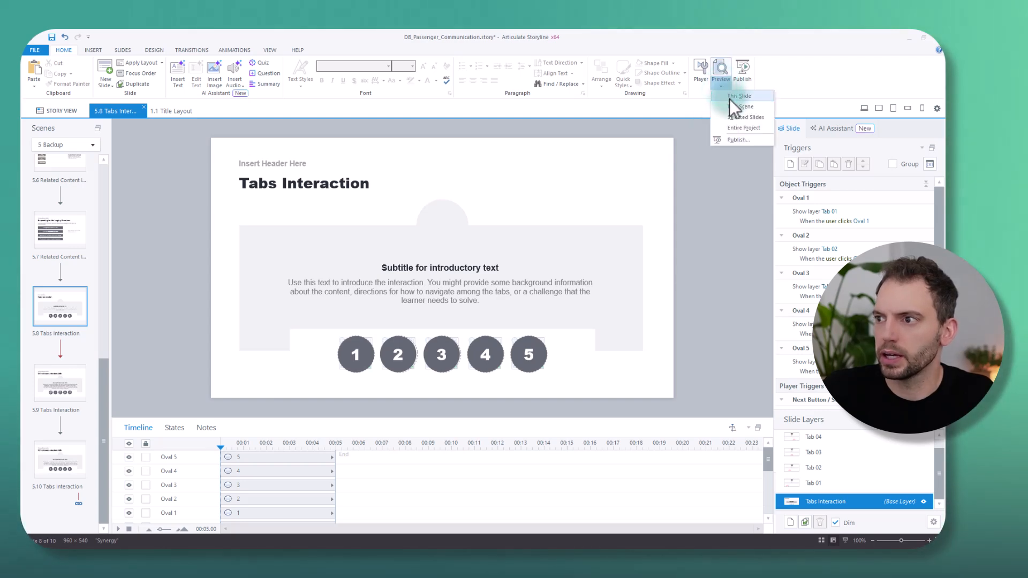
left_click(730, 97)
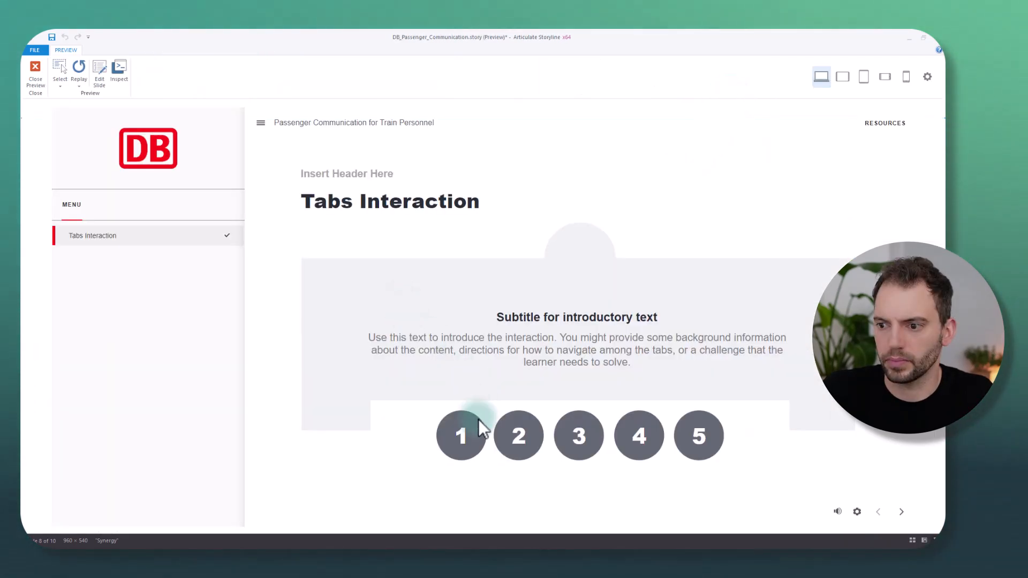
left_click(477, 422)
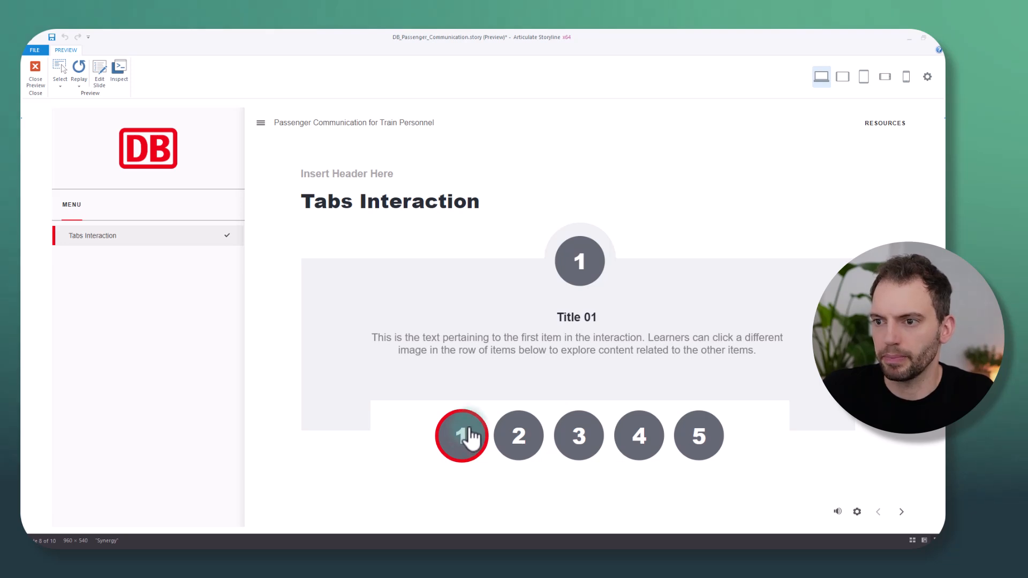